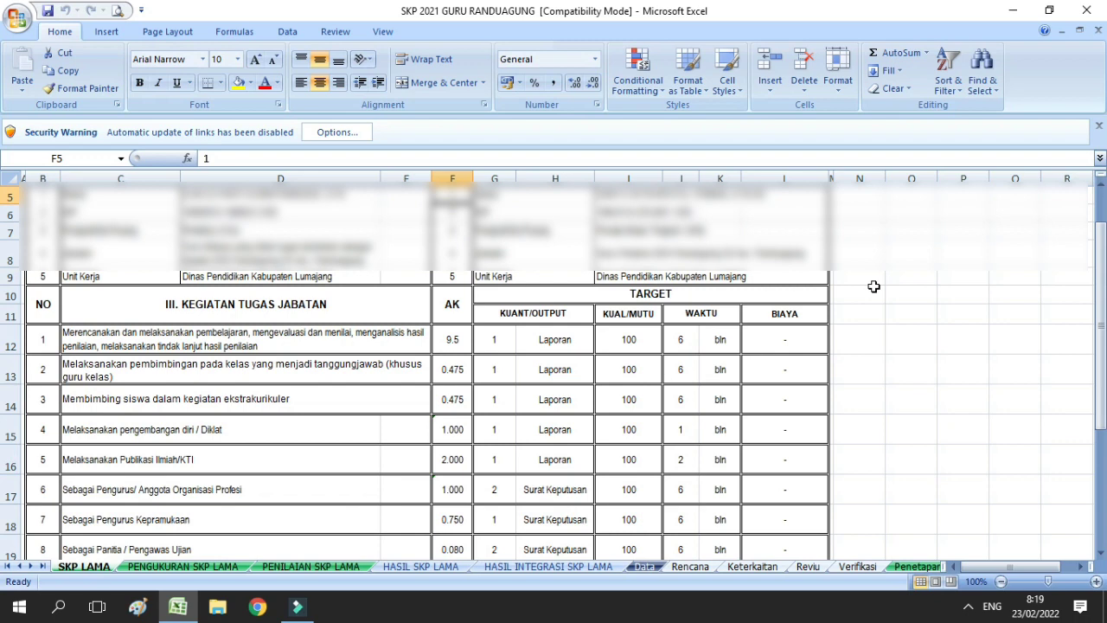
Examine the SKP LAMA form from its heading through the job activity table to the date line
key("Up")
key("Up")
key("Up")
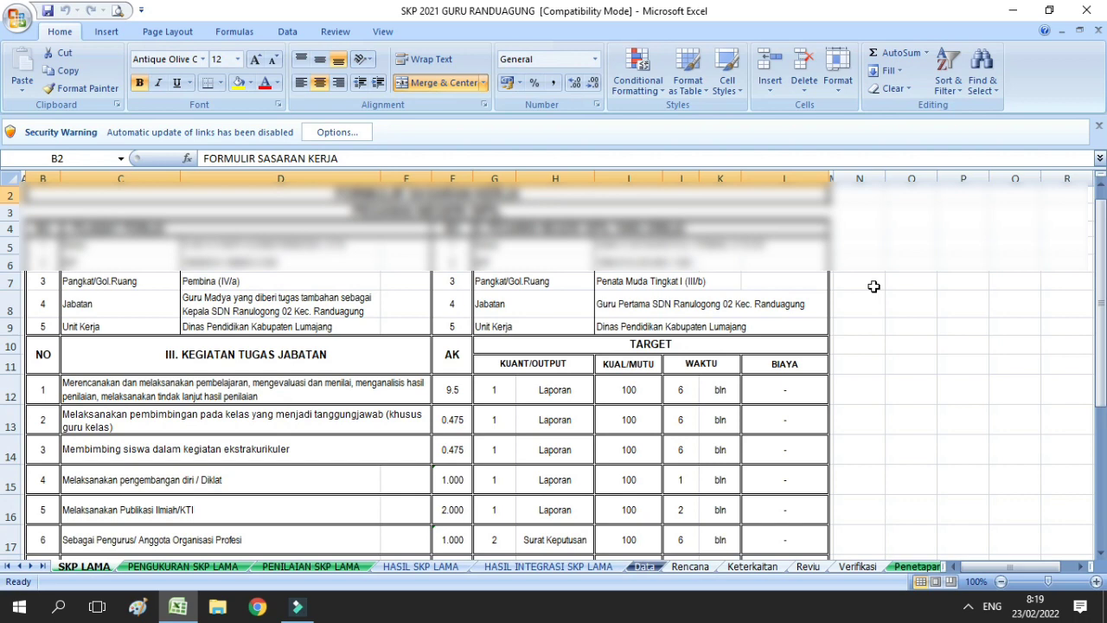
key("Down")
key("Down")
key("Down")
key("Down")
key("Down")
key("Down")
key("Down")
key("Down")
key("Down")
key("Down")
key("Down")
key("Down")
key("Down")
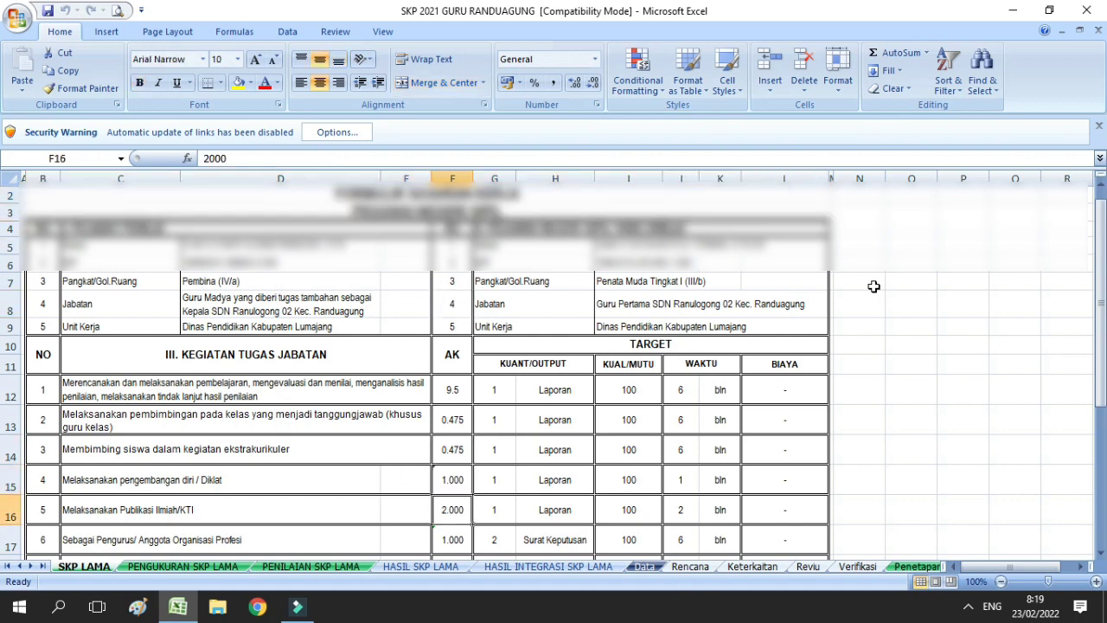
key("Down")
key("Down")
key("Down")
key("Down")
key("Down")
key("Down")
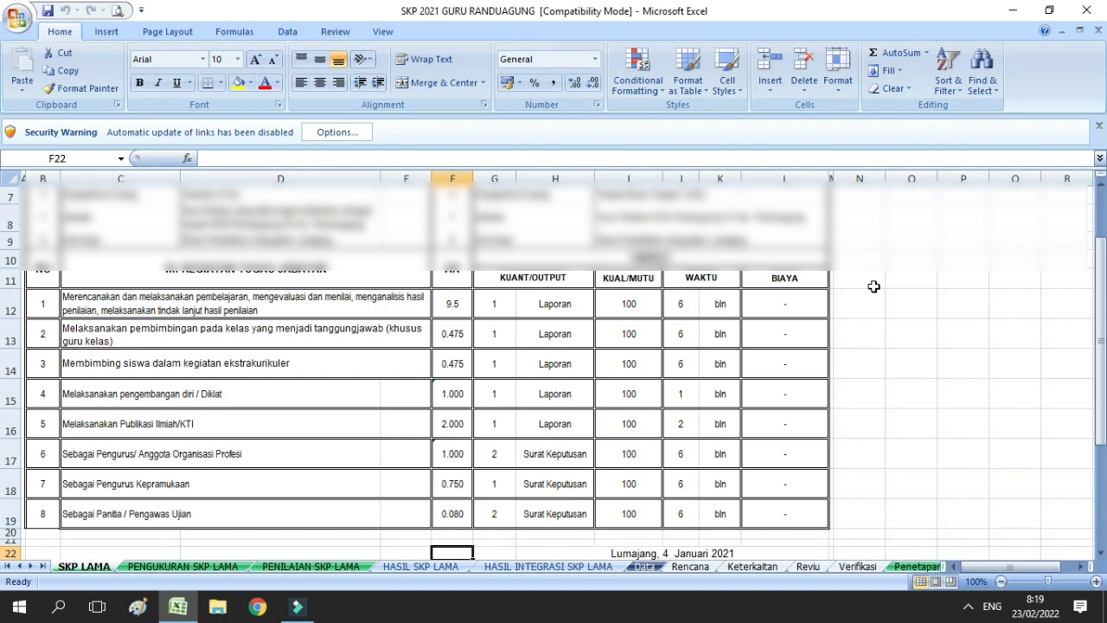
Return to the identity rows above the activity table on the SKP LAMA form
key("Up")
key("Up")
key("Up")
key("Up")
key("Up")
key("Up")
key("Up")
key("Up")
key("Up")
key("Up")
key("Up")
key("Up")
key("Up")
key("Up")
key("Up")
key("Up")
key("Up")
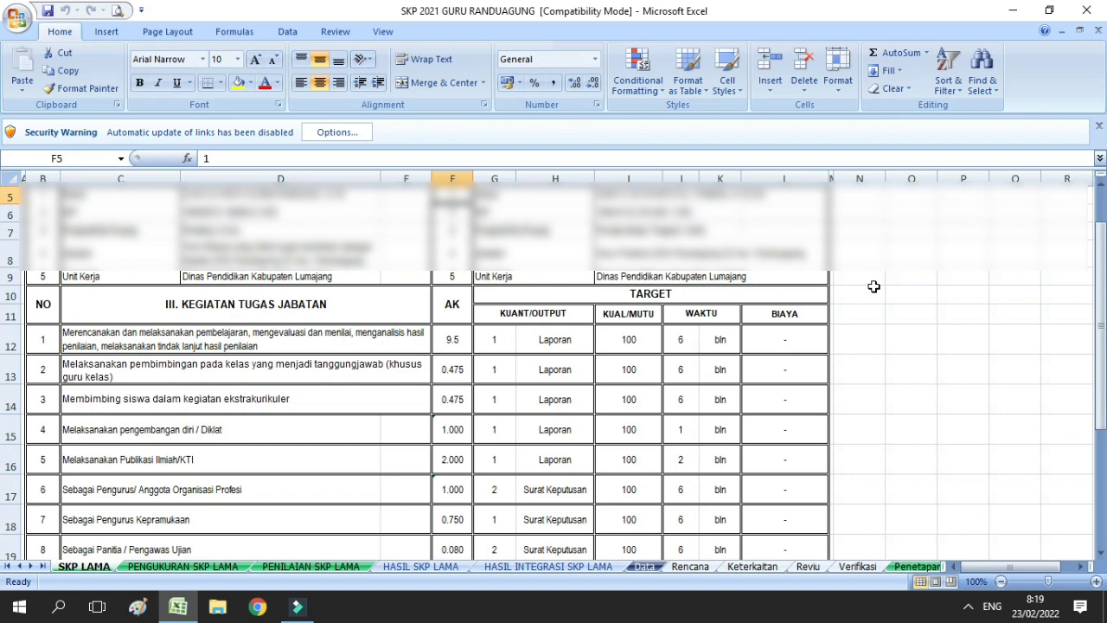
Review the SKP LAMA activity rows and their AK values down to the Pejabat Penilai signature block
key("Down")
key("Down")
key("Down")
key("Down")
key("Down")
key("Down")
key("Down")
key("Down")
key("Down")
key("Down")
key("Down")
key("Down")
key("Down")
key("Down")
key("Down")
key("Down")
key("Down")
key("Down")
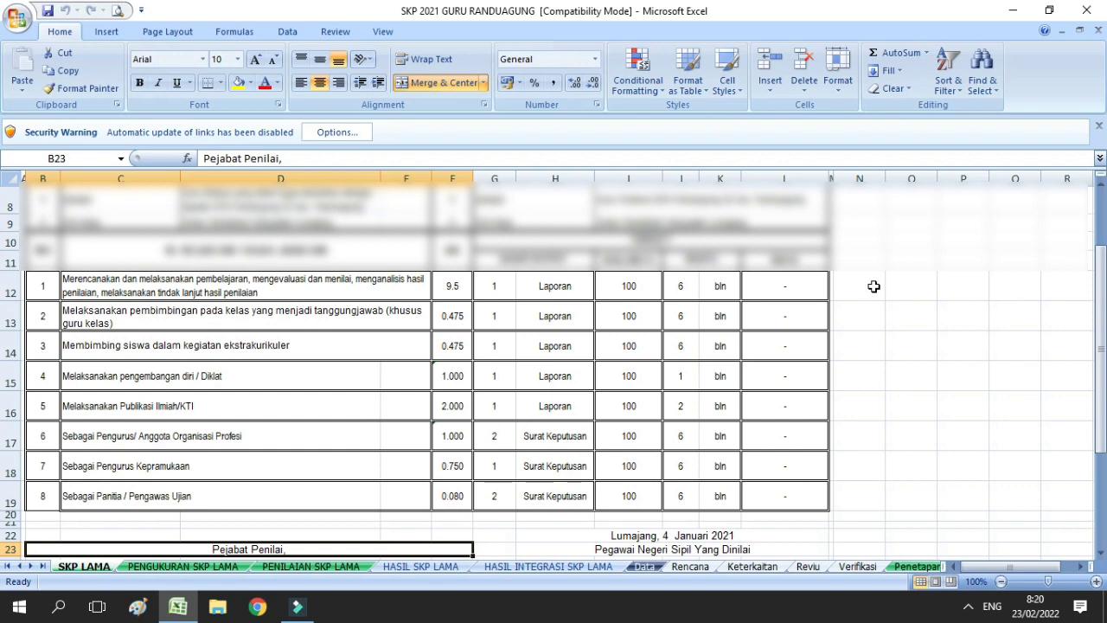
key("Up")
key("Up")
key("Up")
key("Up")
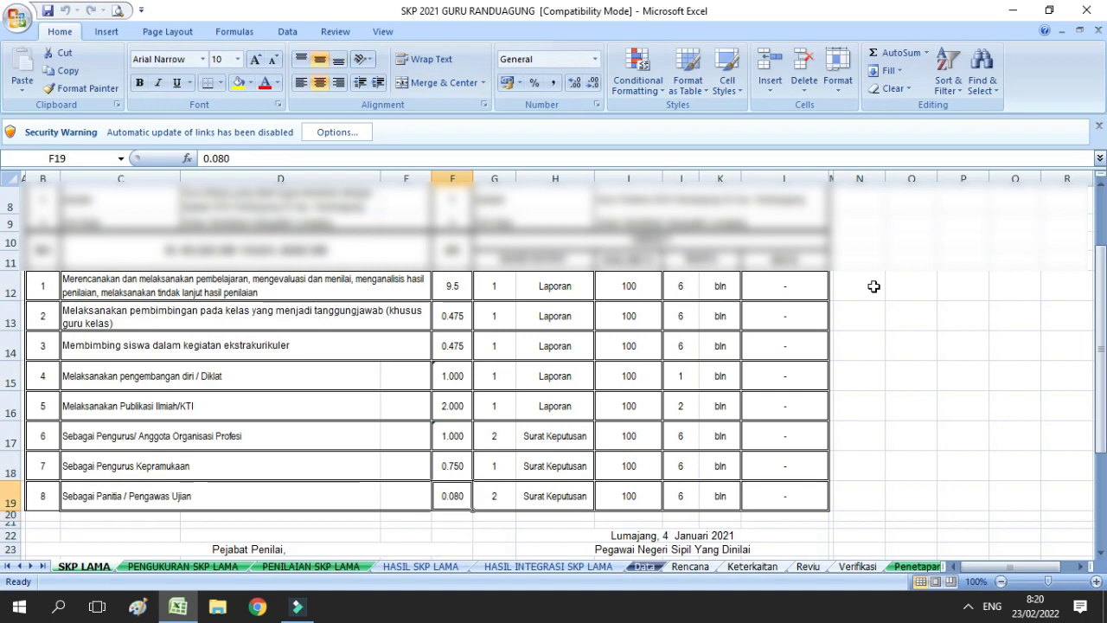
Open the Keterkaitan sheet and examine the rank columns from III/A onward beside the Kinerja Utama activities
left_click(769, 574)
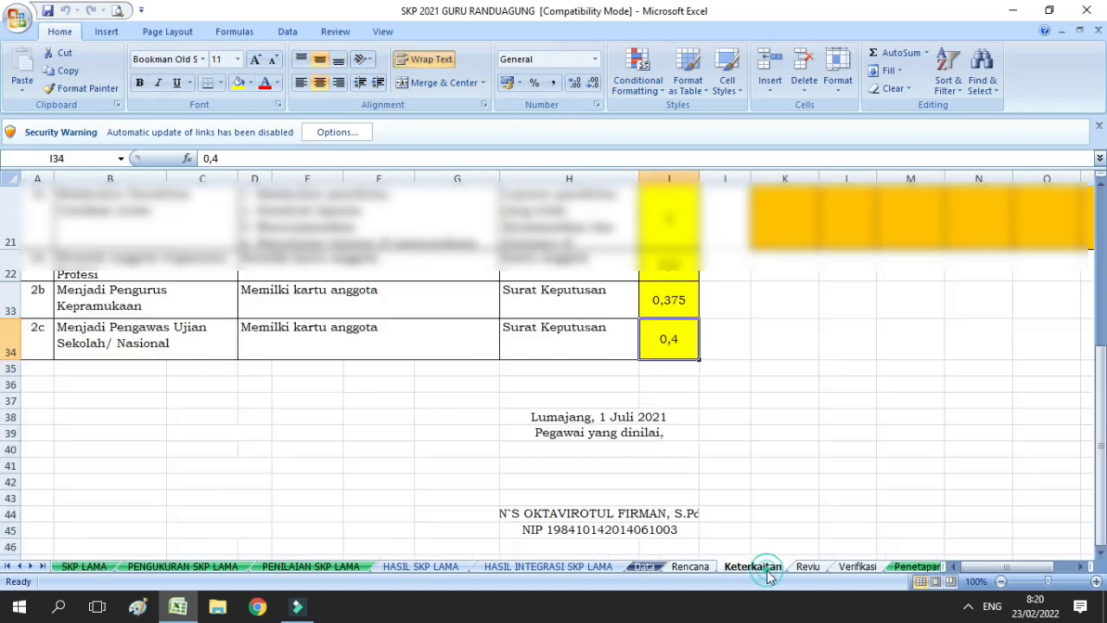
left_click_drag(1103, 432, 1104, 371)
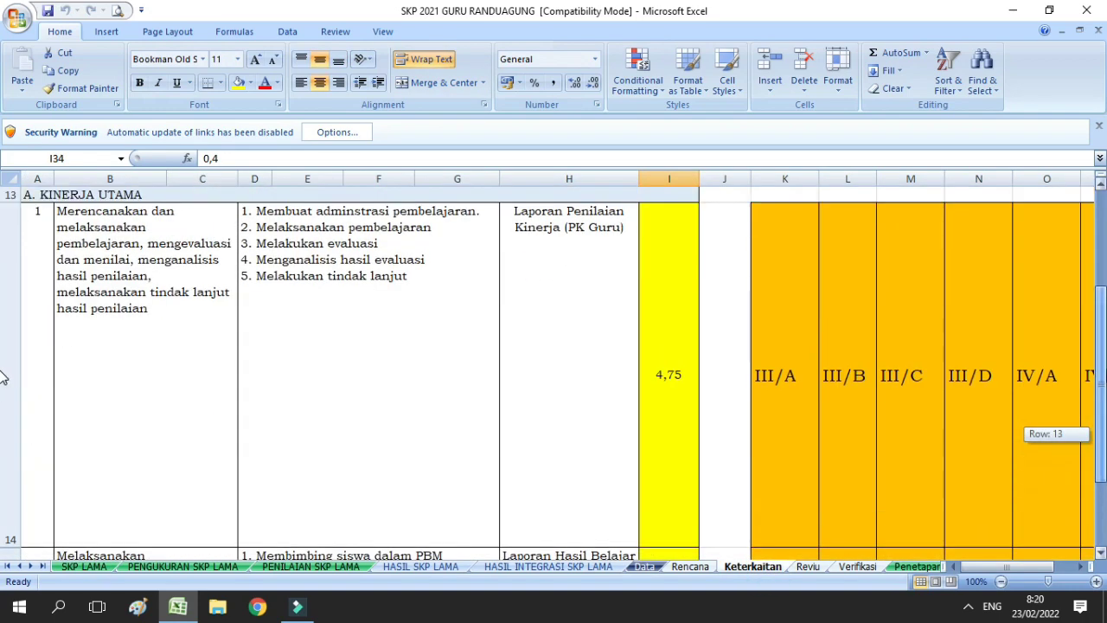
left_click(793, 412)
key("Right")
key("Right")
key("Right")
key("Right")
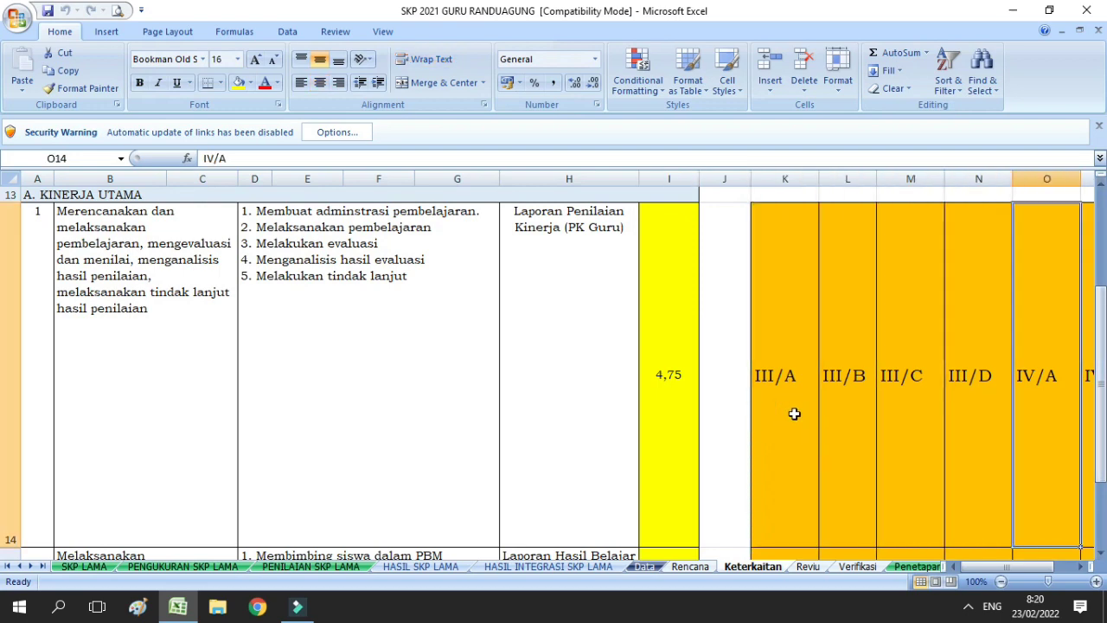
key("Right")
key("Right")
key("Right")
key("Down")
key("Down")
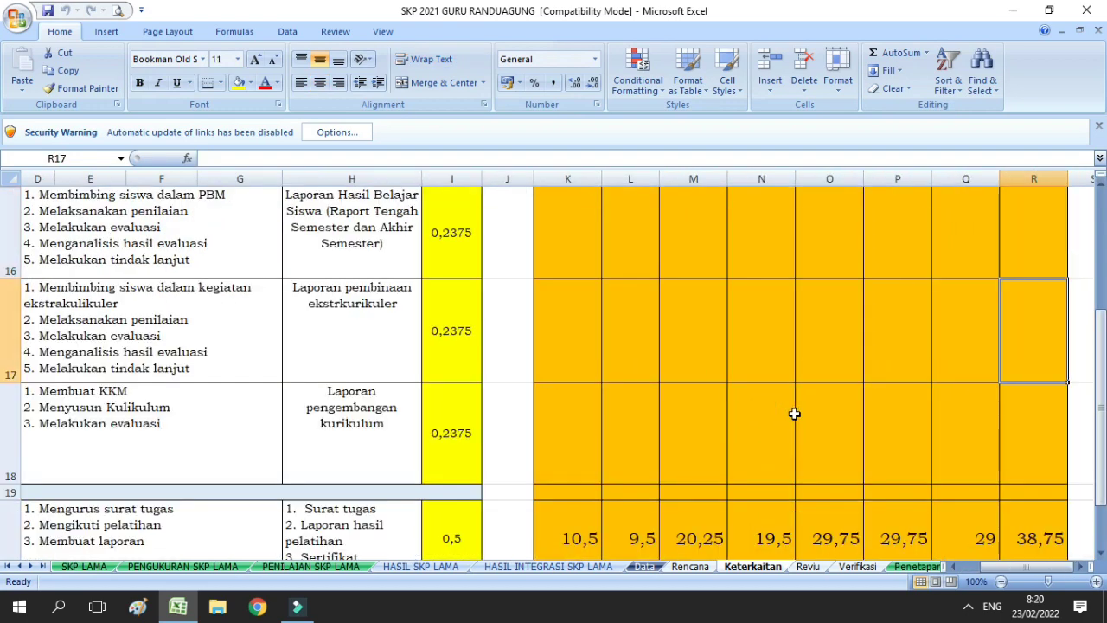
Inspect the credit values for each rank in row 20 of the Keterkaitan sheet, from K20 to R20
left_click(581, 536)
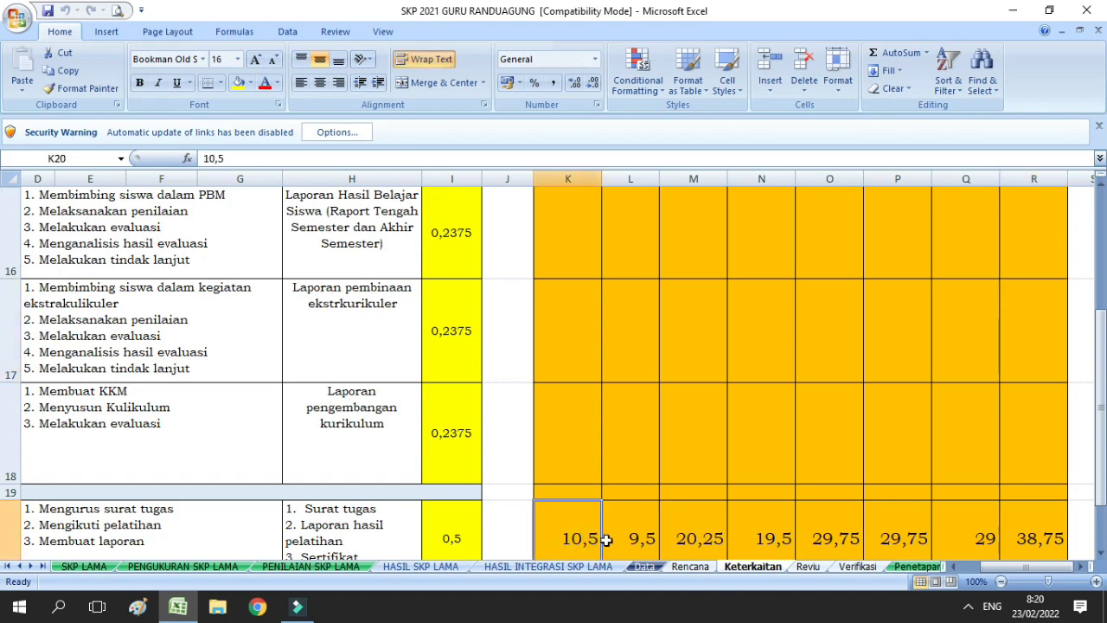
left_click(607, 539)
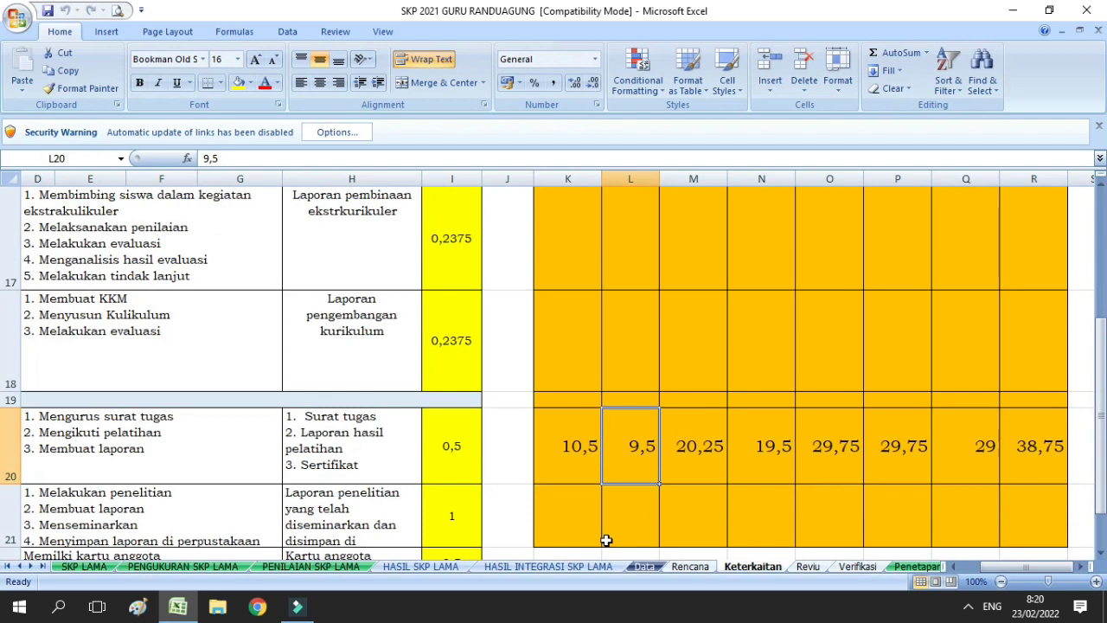
key("Right")
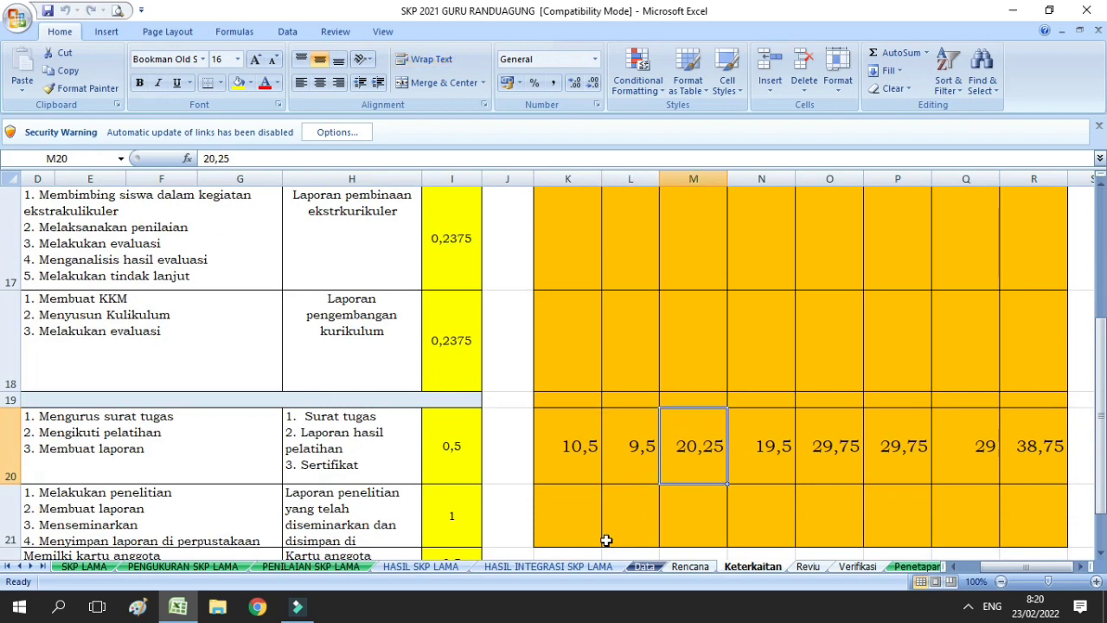
key("Right")
key("Right")
key("Right")
key("Right")
key("Right")
key("Right")
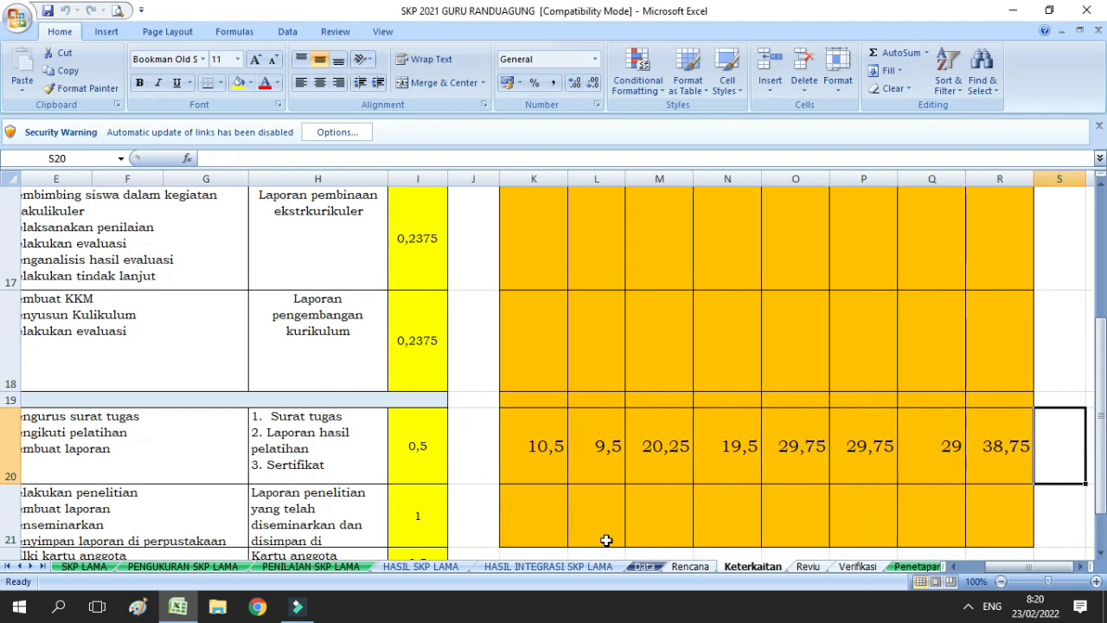
key("Left")
key("Left")
key("Left")
key("Left")
key("Left")
key("Left")
key("Left")
key("Left")
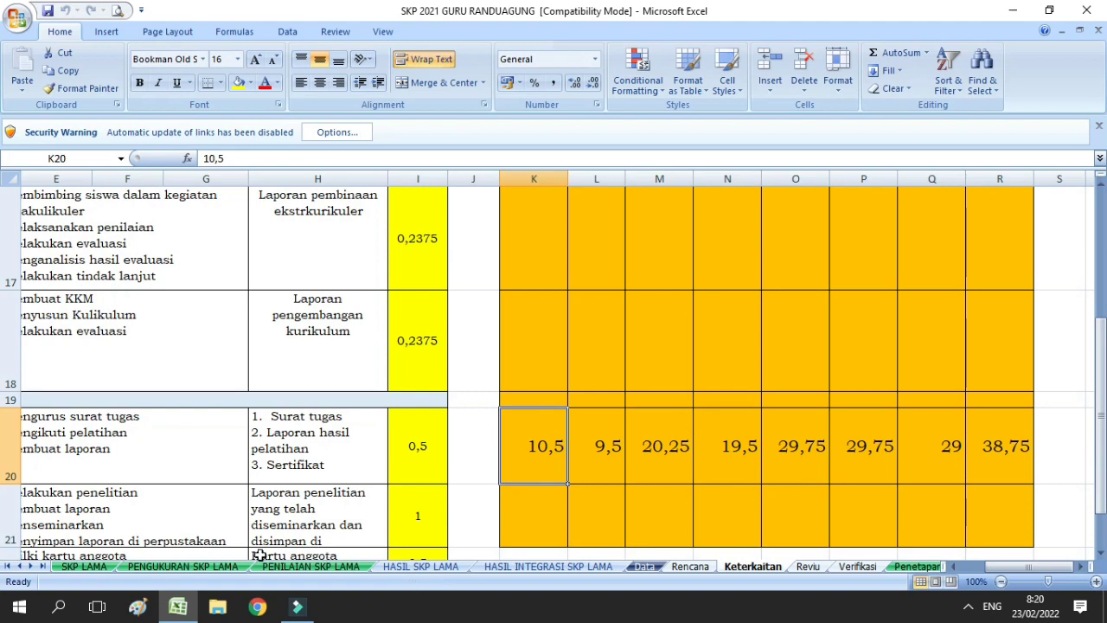
Compare the AK of activity 1 in F12 of SKP LAMA with the rank credit value in L20 of Keterkaitan
left_click(84, 567)
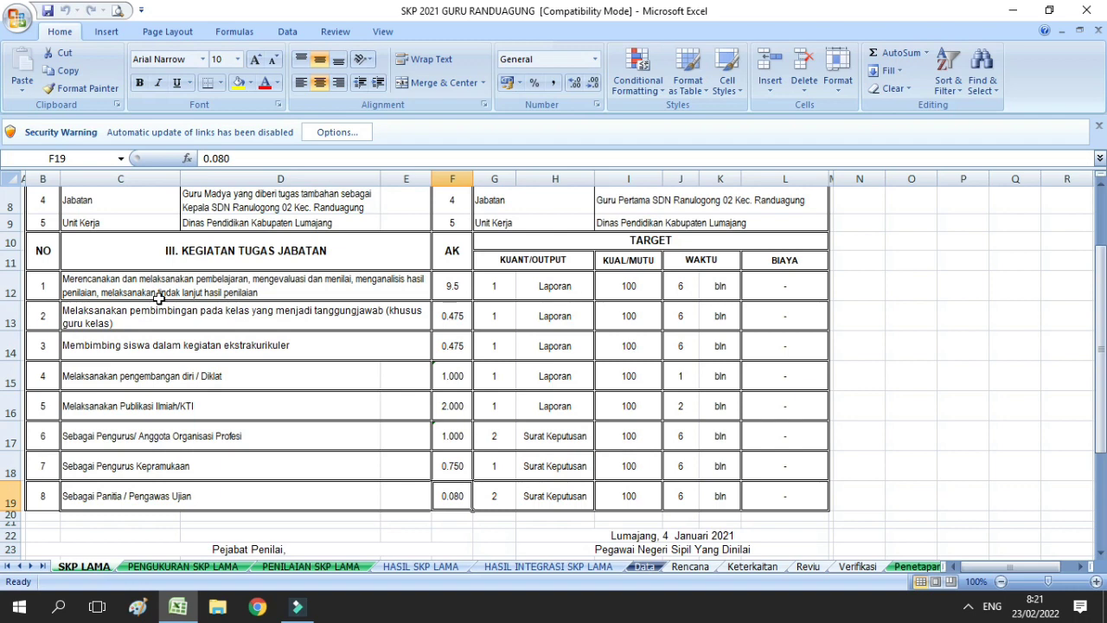
left_click(452, 288)
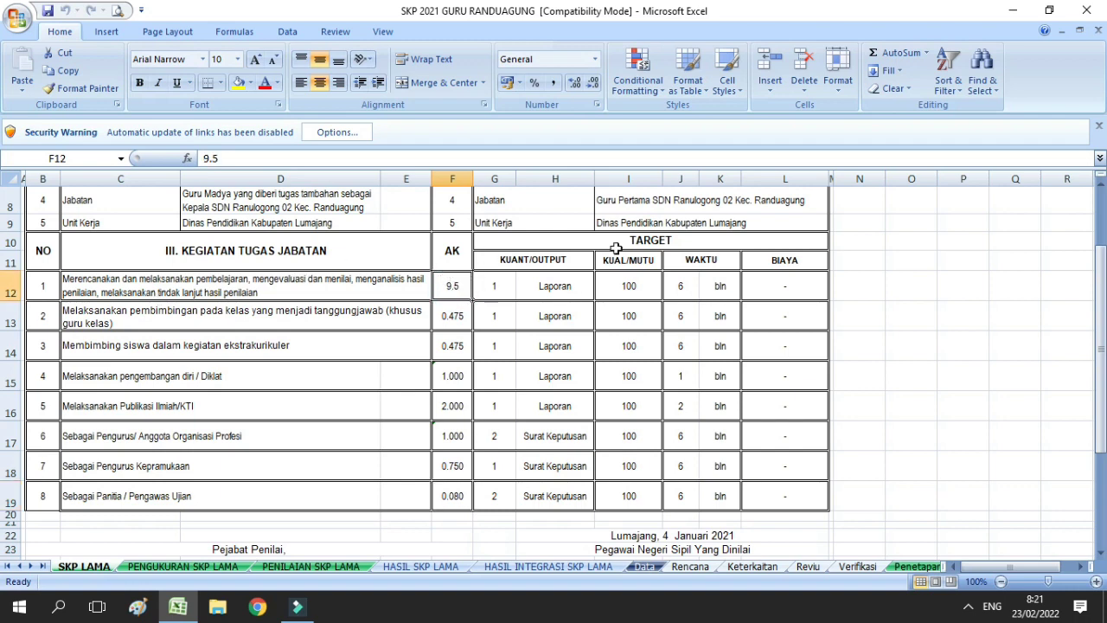
left_click(763, 568)
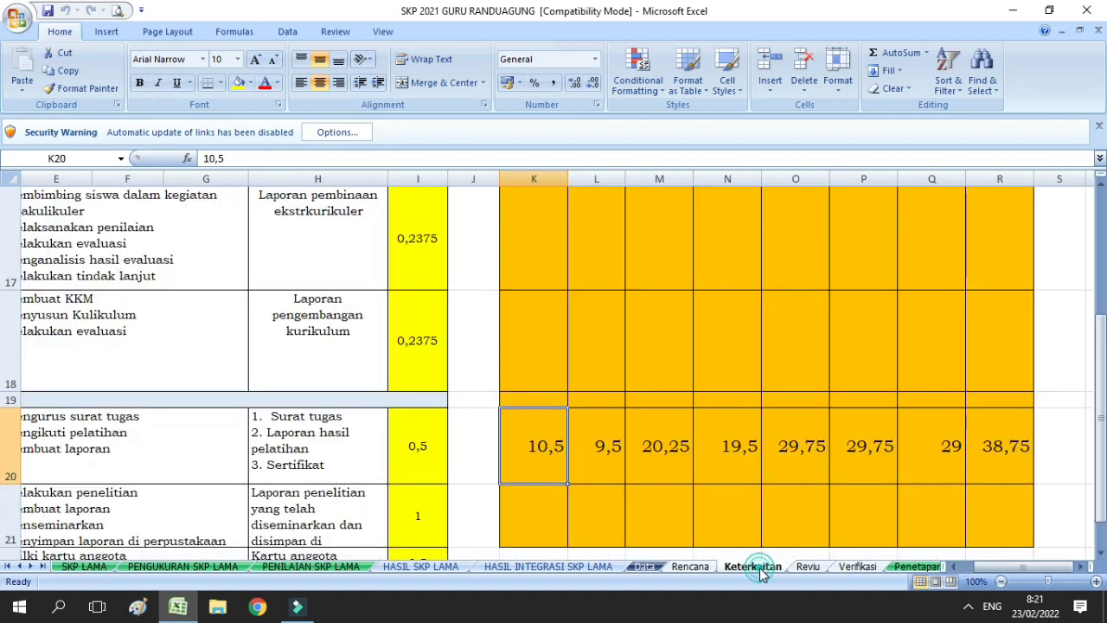
left_click(593, 464)
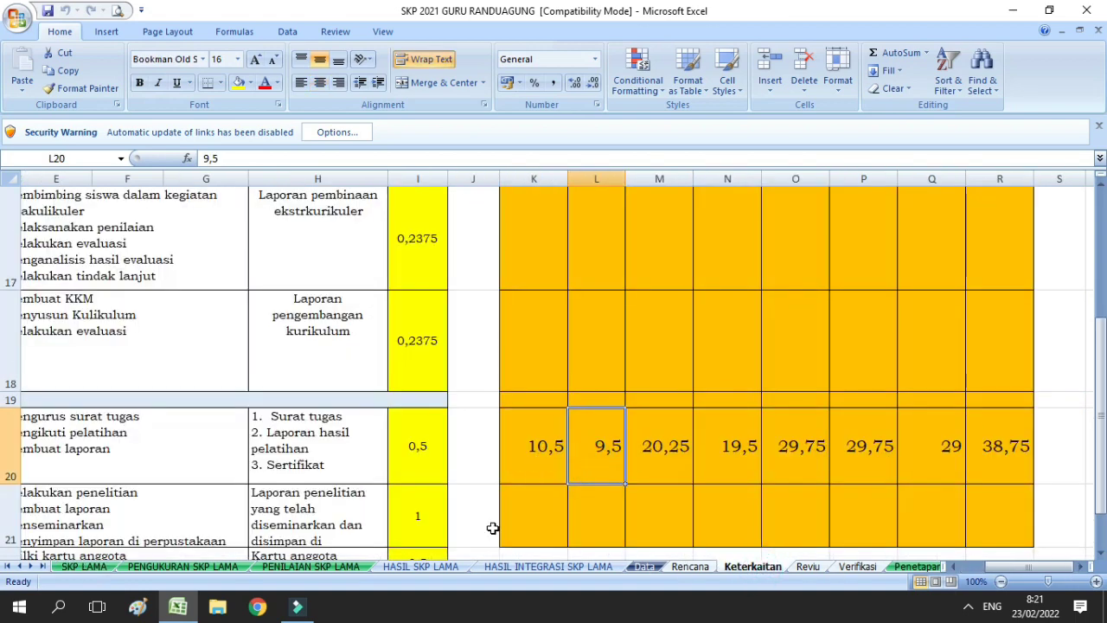
left_click(91, 567)
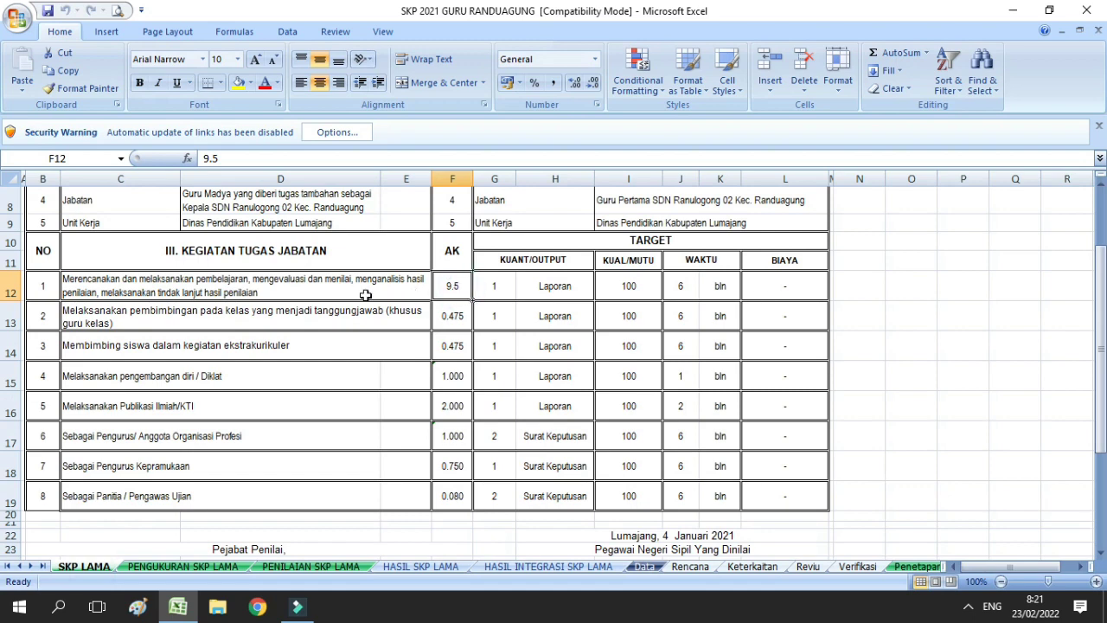
On the Keterkaitan sheet, check the credit values in O20 and N20, and select the whole range K20:R20
left_click(774, 569)
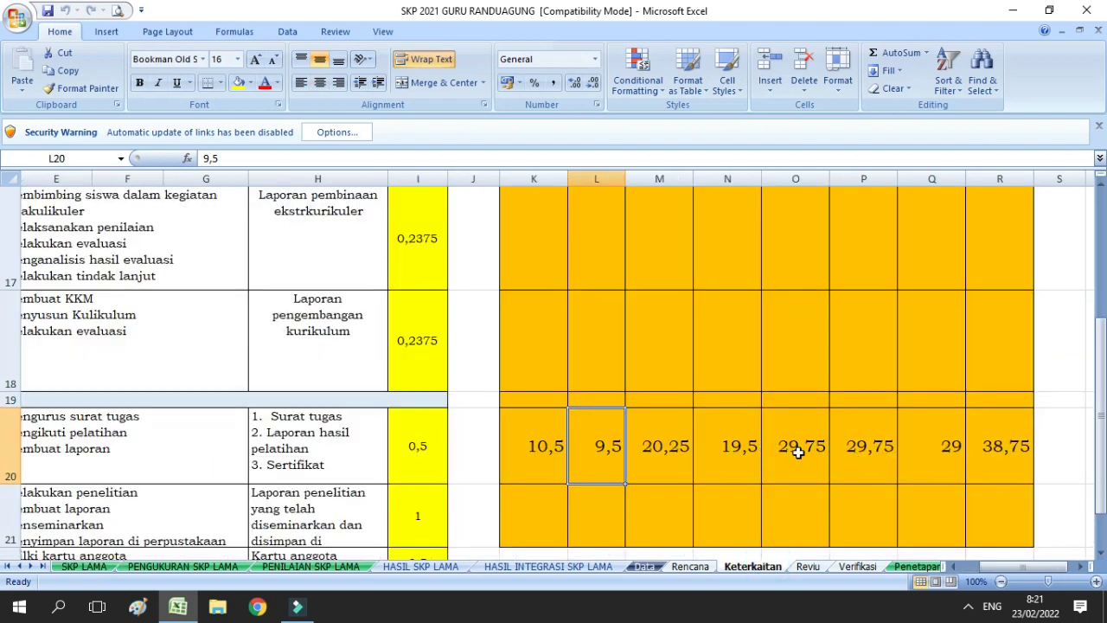
left_click(795, 449)
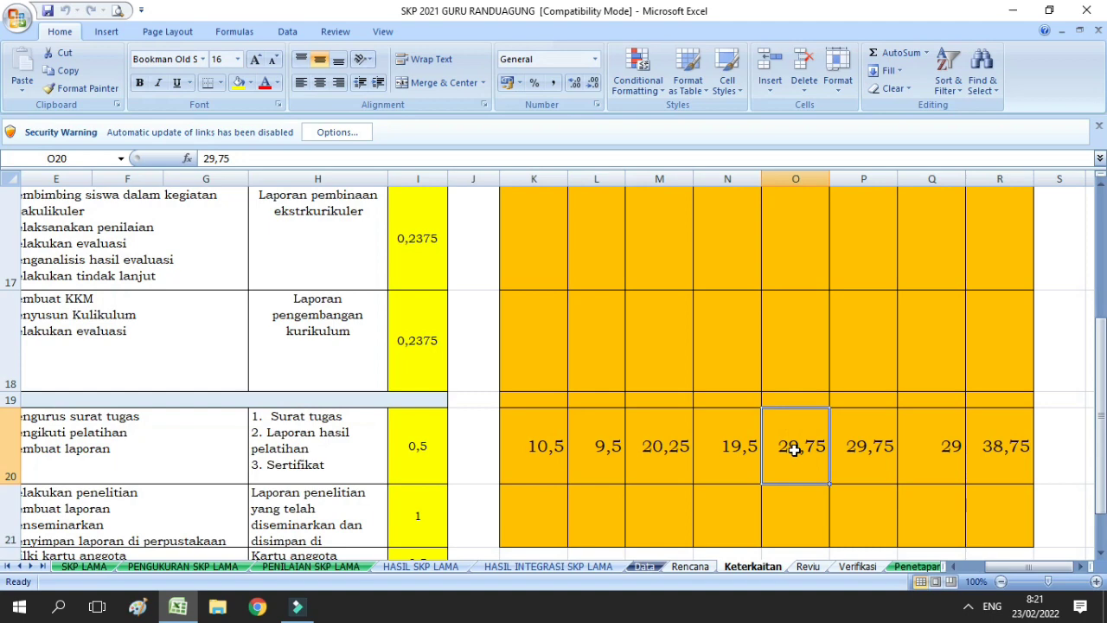
left_click(741, 451)
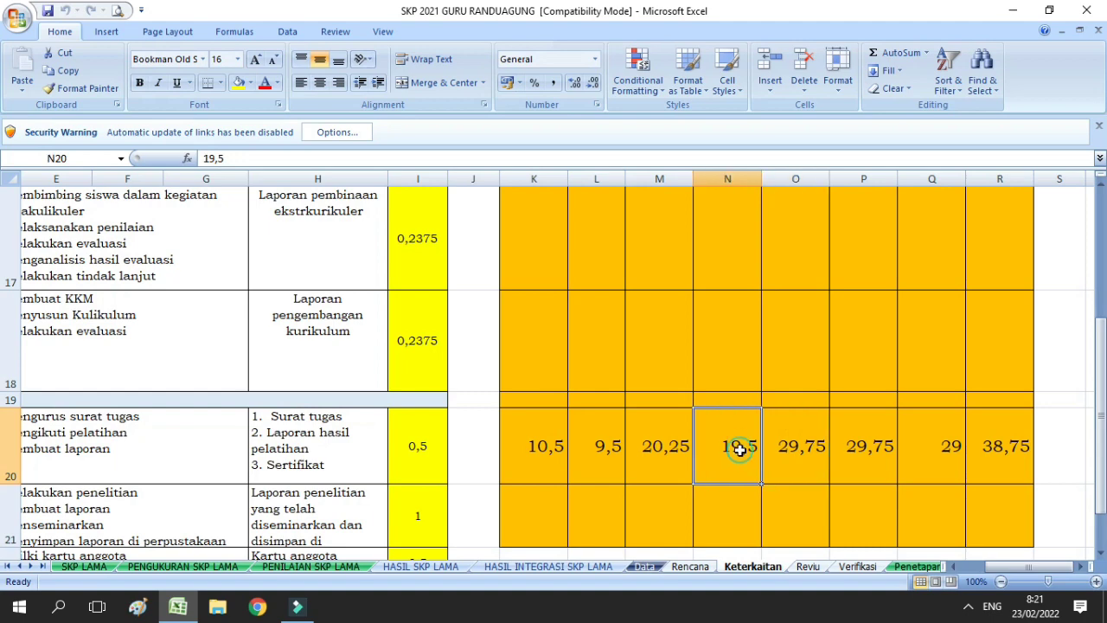
left_click_drag(553, 448, 1002, 462)
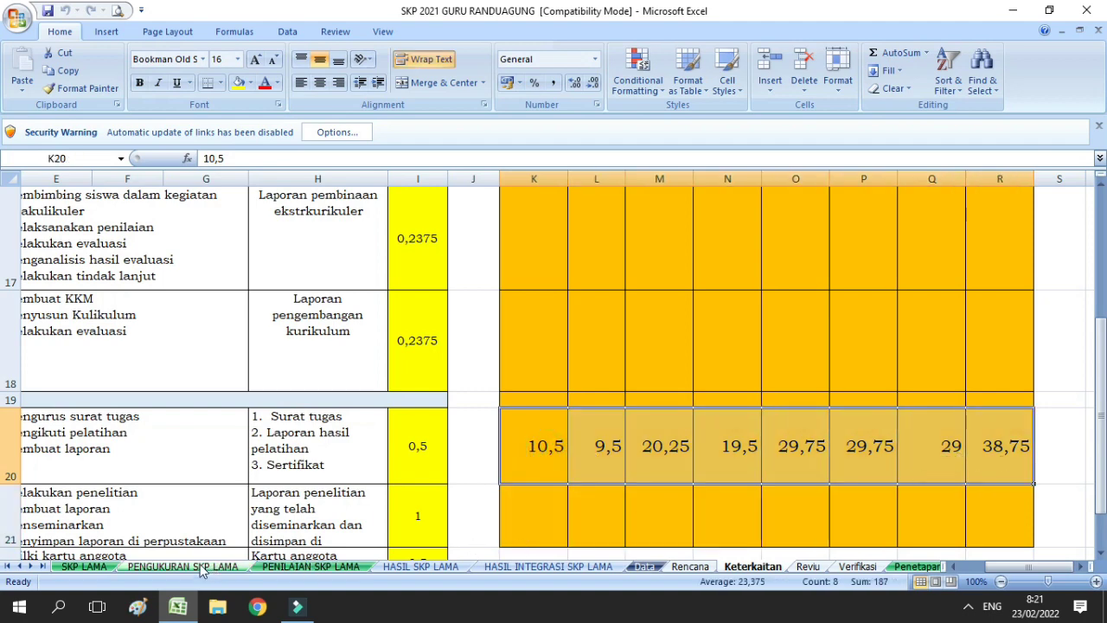
On SKP LAMA, inspect the AK and output quantity of Melaksanakan Publikasi Ilmiah/KTI and the AK of the professional organisation activity
left_click(86, 567)
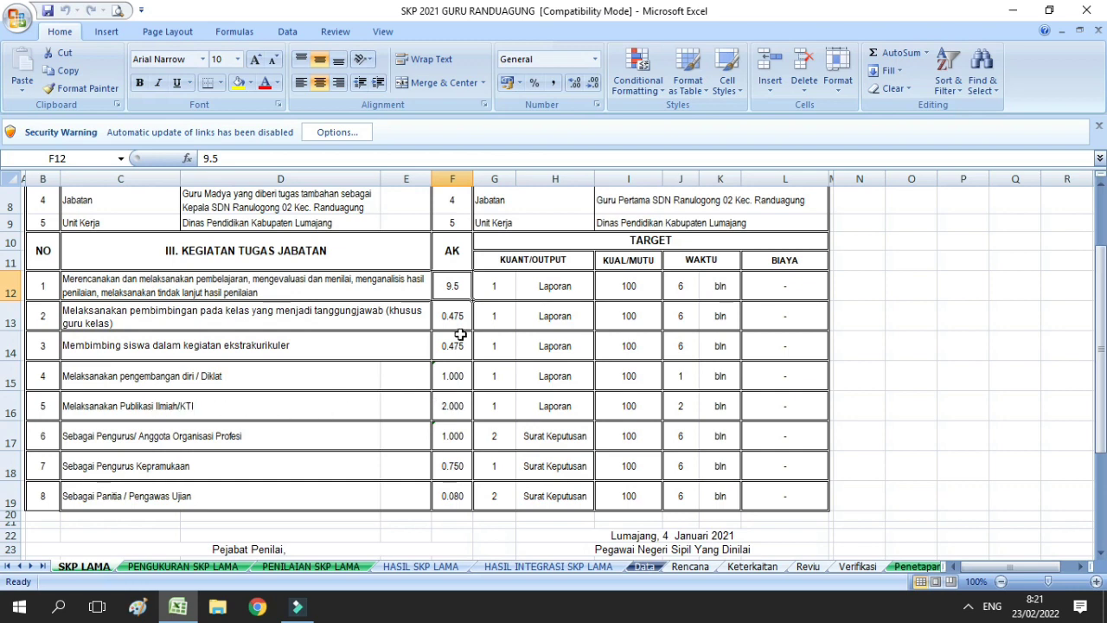
left_click(451, 412)
left_click(491, 412)
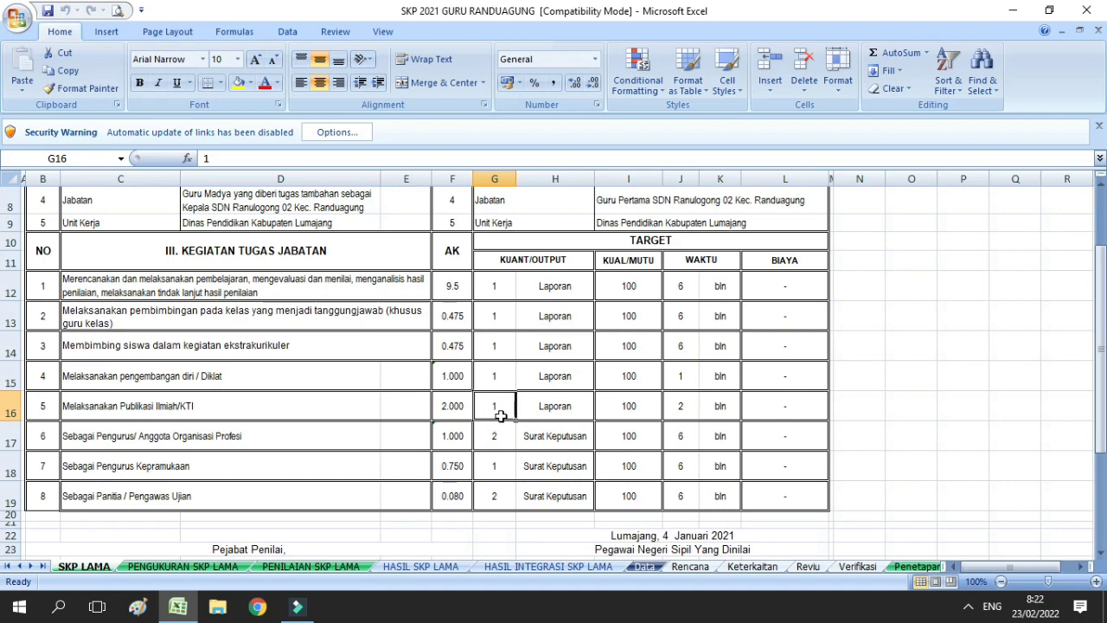
left_click(458, 409)
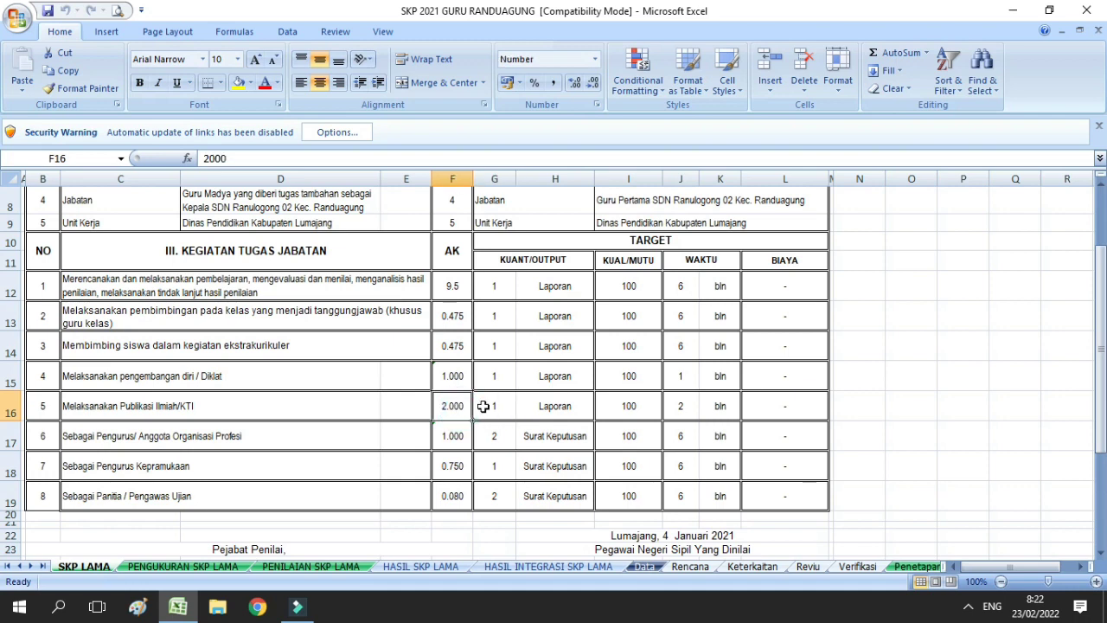
left_click(498, 407)
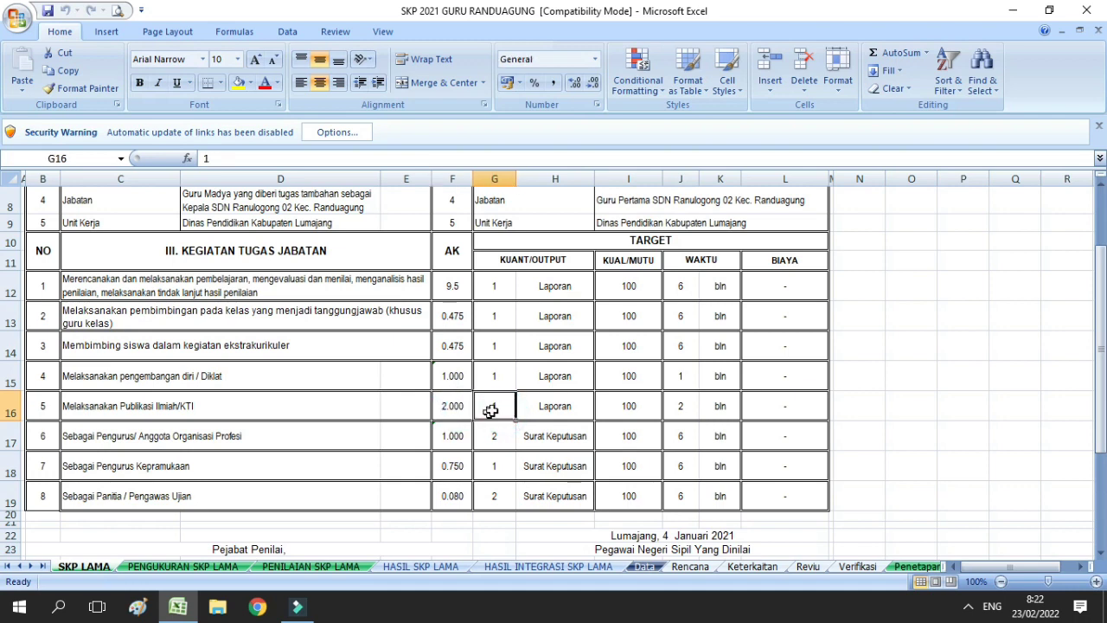
left_click(454, 407)
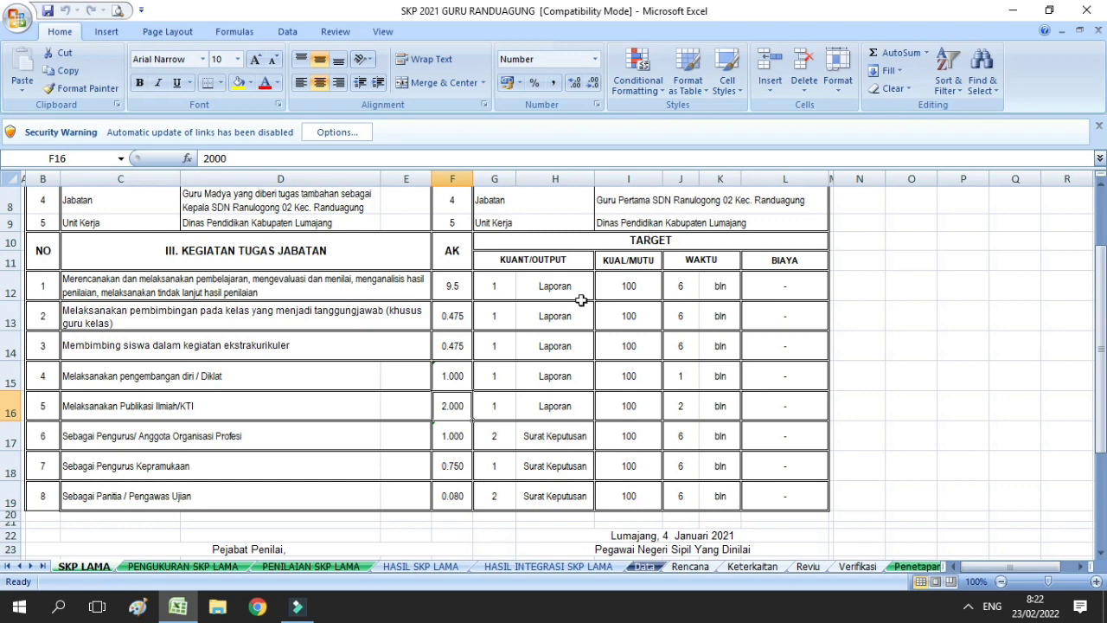
left_click(446, 436)
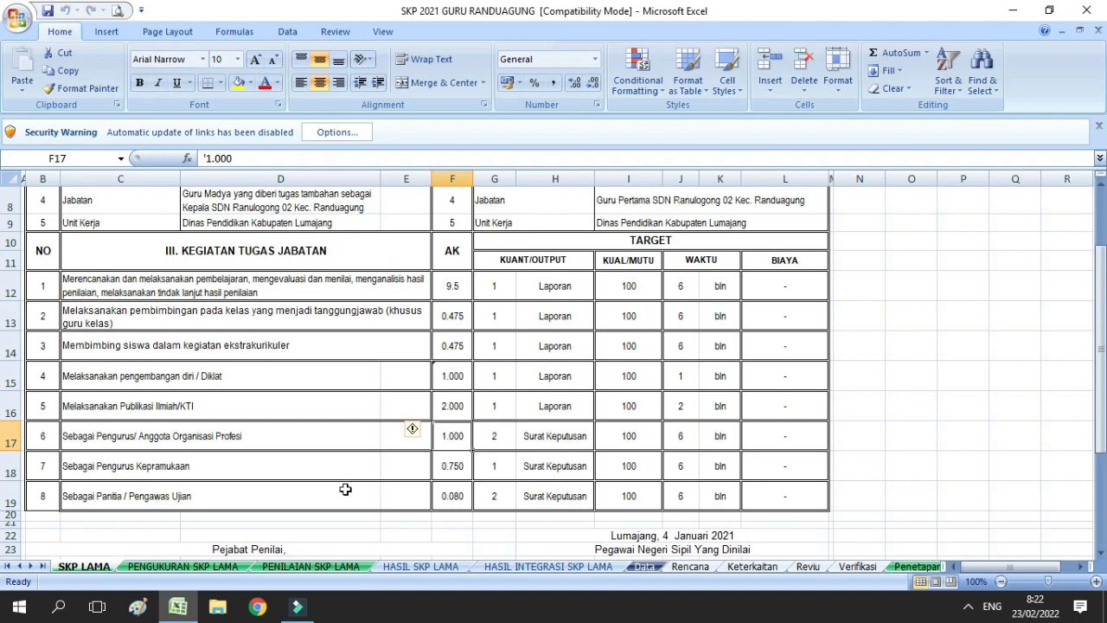
Open the PENGUKURAN SKP LAMA sheet and select its activity list in B8:B15
left_click(182, 567)
left_click_drag(1102, 387, 1103, 370)
left_click_drag(1103, 371, 1101, 357)
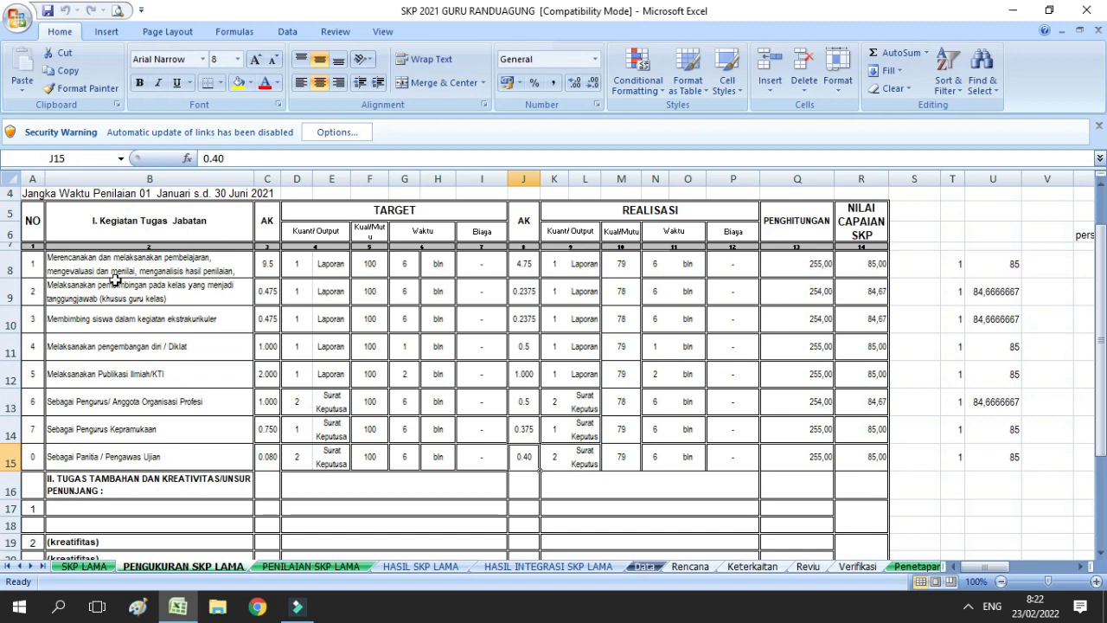
left_click_drag(110, 267, 111, 467)
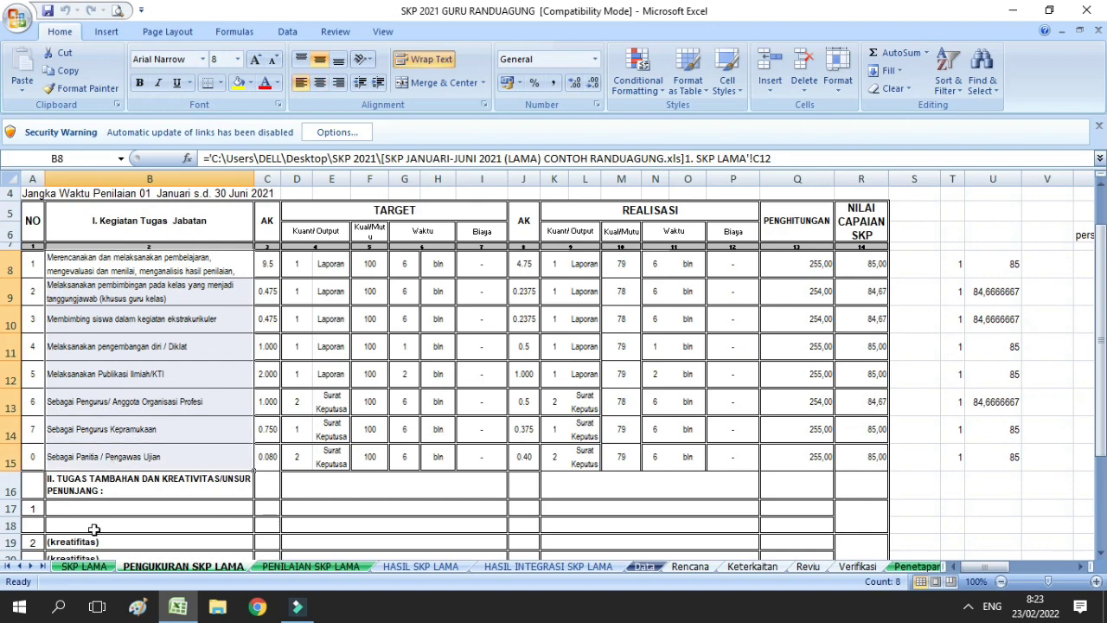
Compare the activity list with the SKP LAMA sheet, and select the TARGET heading on PENGUKURAN SKP LAMA
left_click(93, 566)
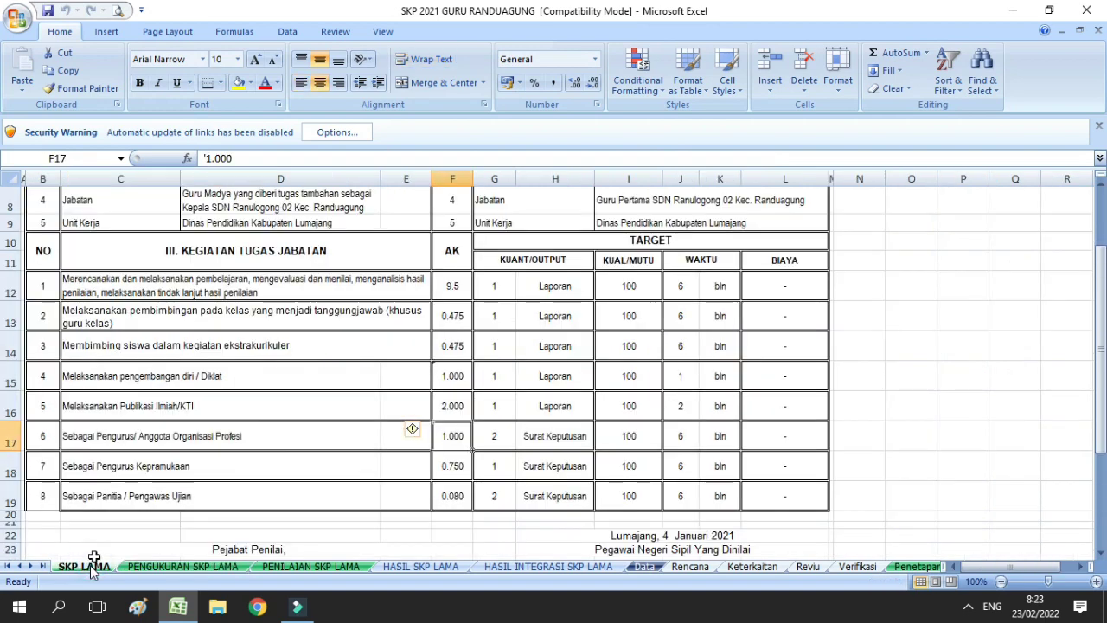
left_click(161, 571)
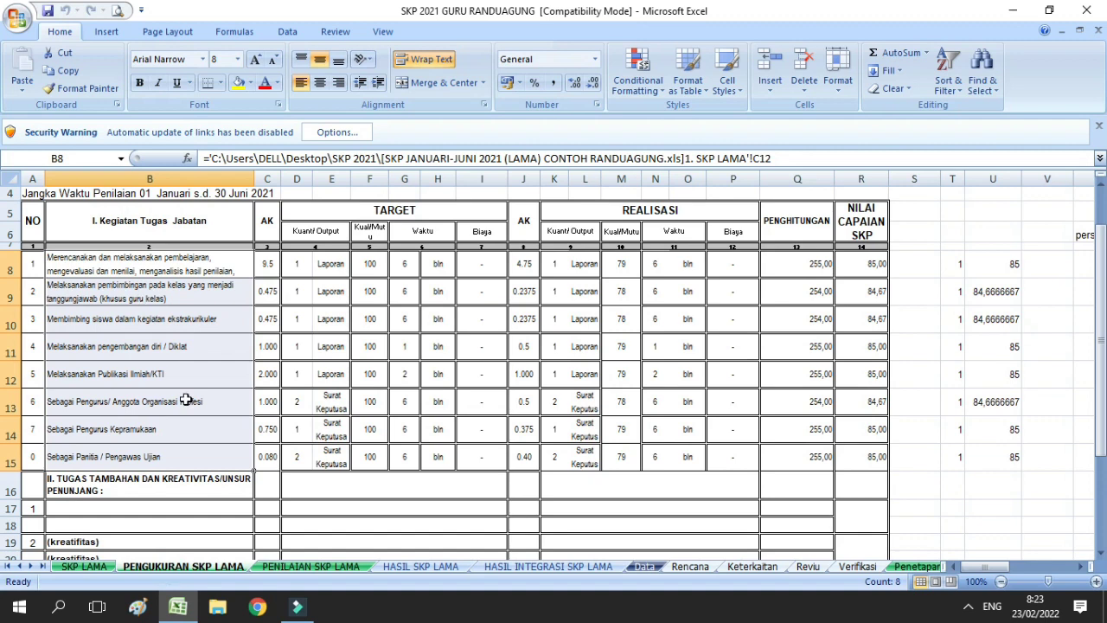
left_click(365, 213)
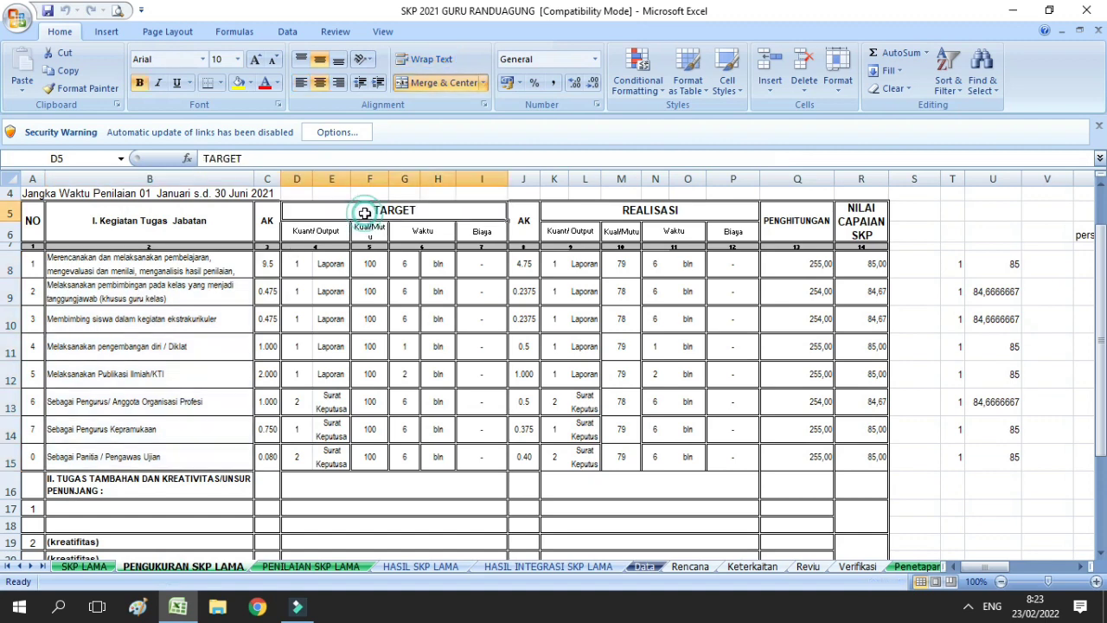
Compare the AK and target values in C8:H15 with the activity and target table on the SKP LAMA sheet, returning to PENGUKURAN SKP LAMA
left_click_drag(267, 277, 259, 447)
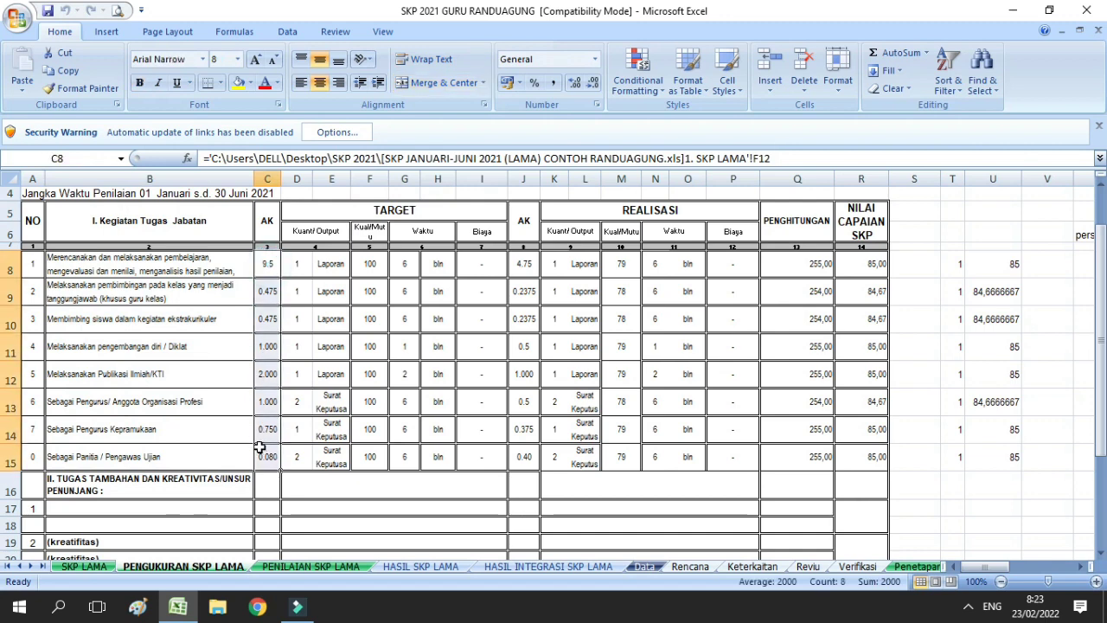
left_click_drag(271, 264, 435, 463)
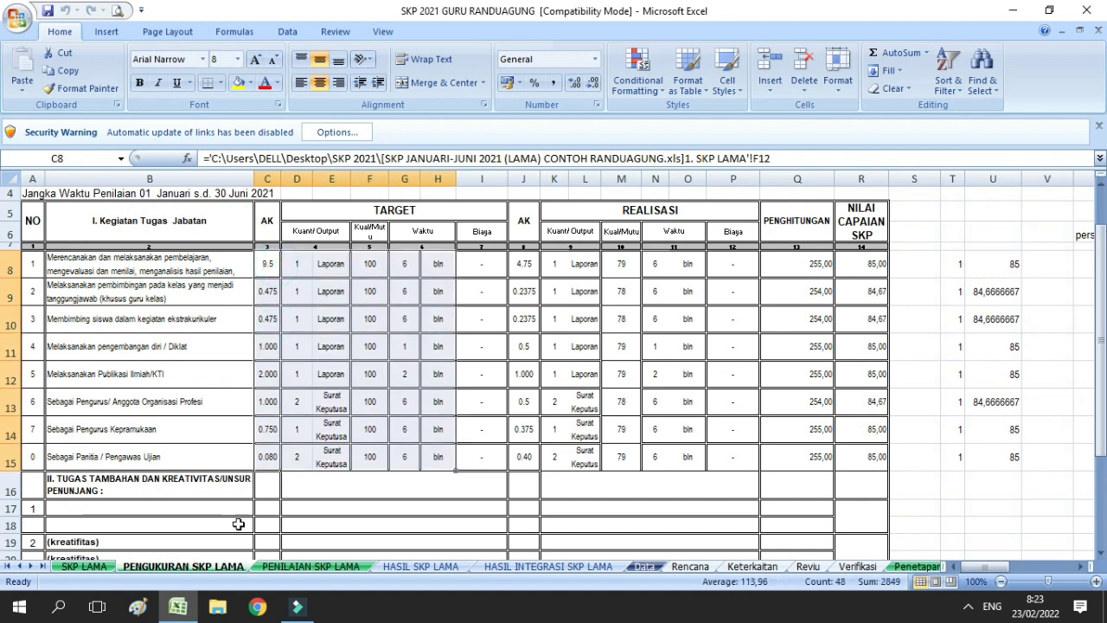
left_click(84, 566)
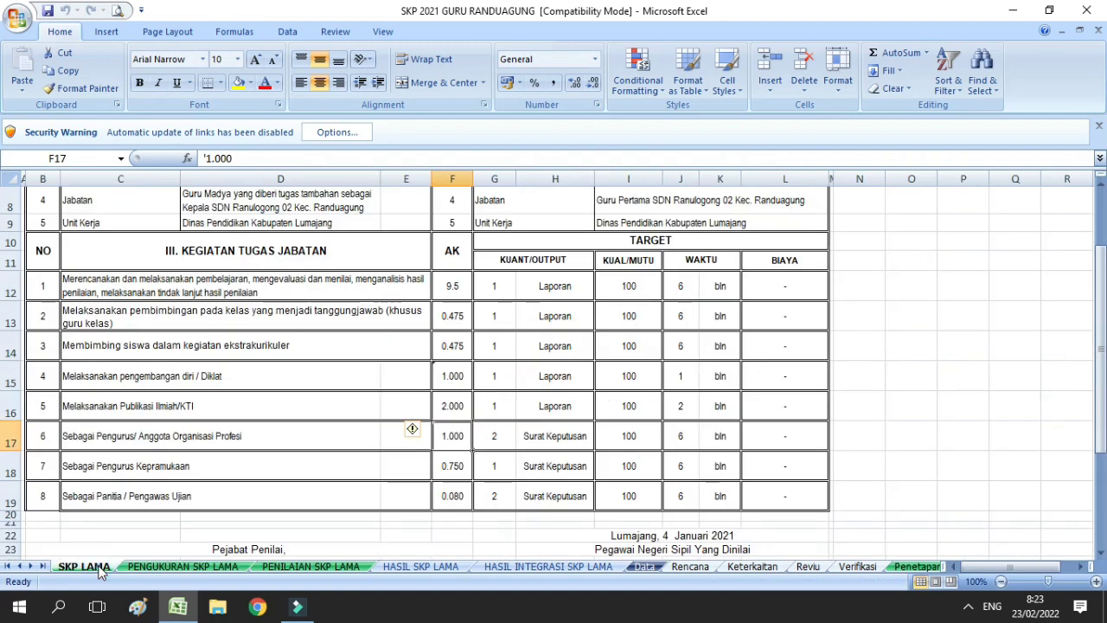
left_click_drag(275, 252, 679, 436)
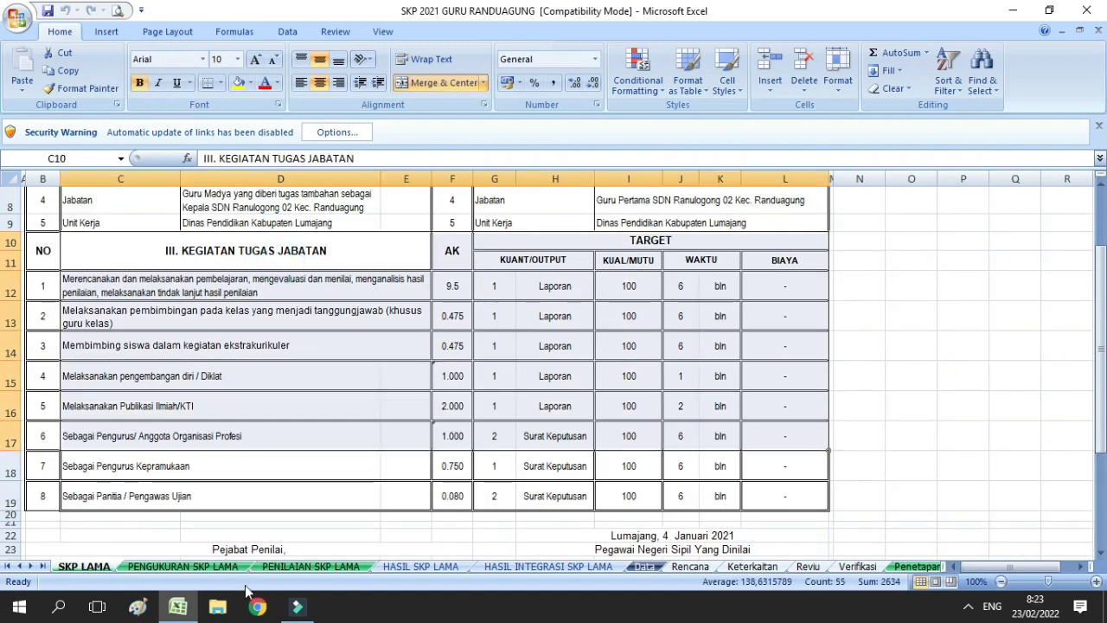
left_click(183, 567)
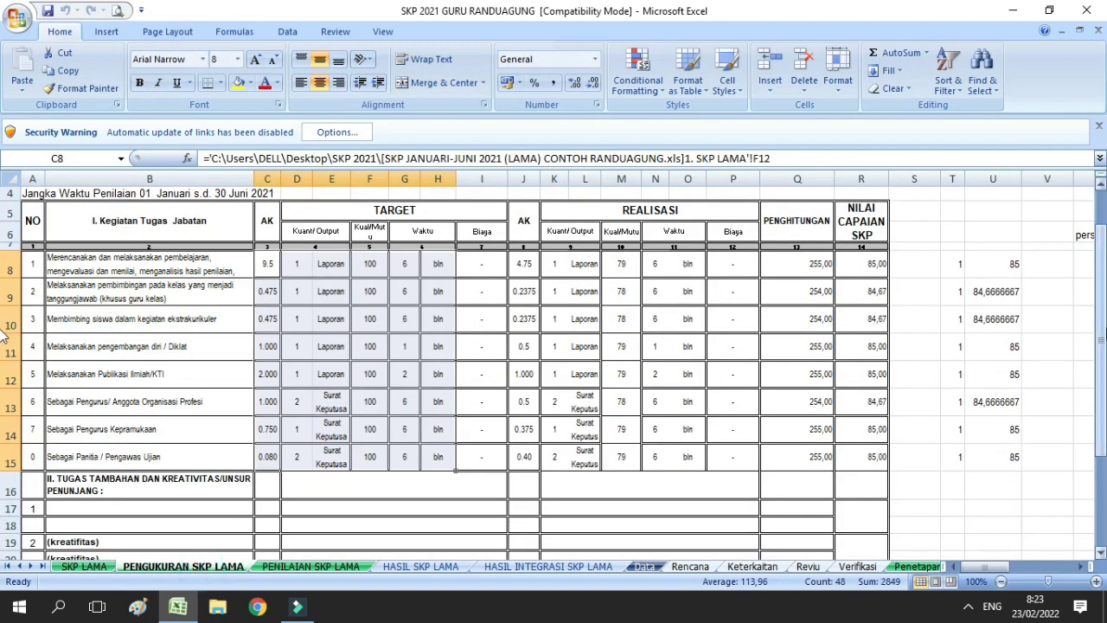
Check the individual realisation AK values of the first four activities in cells J8 to J11
left_click_drag(1105, 330, 1104, 320)
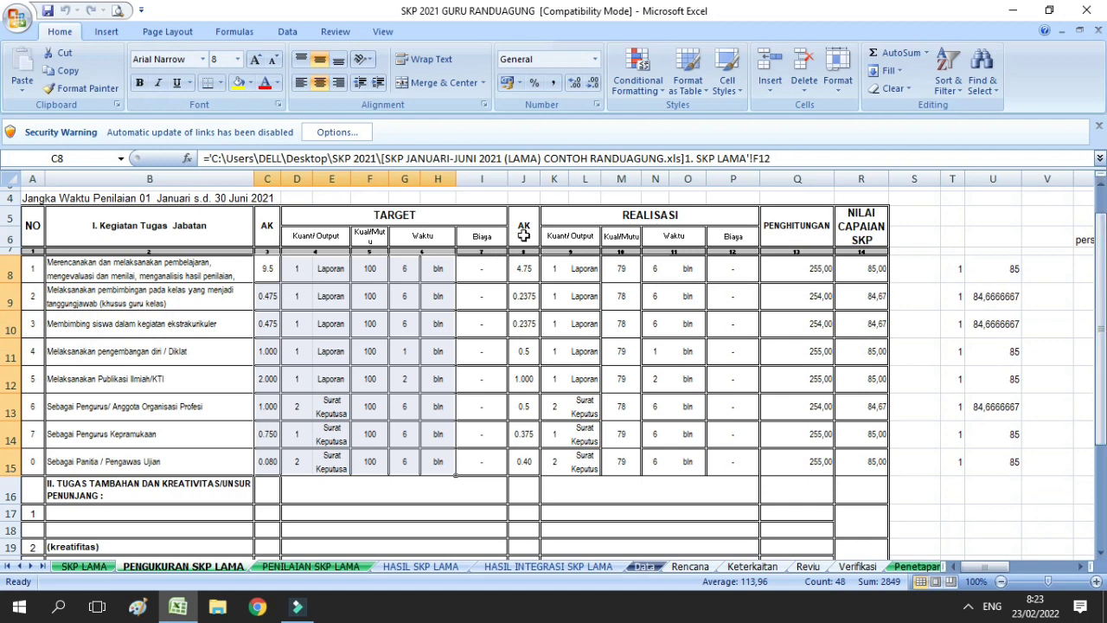
left_click(526, 270)
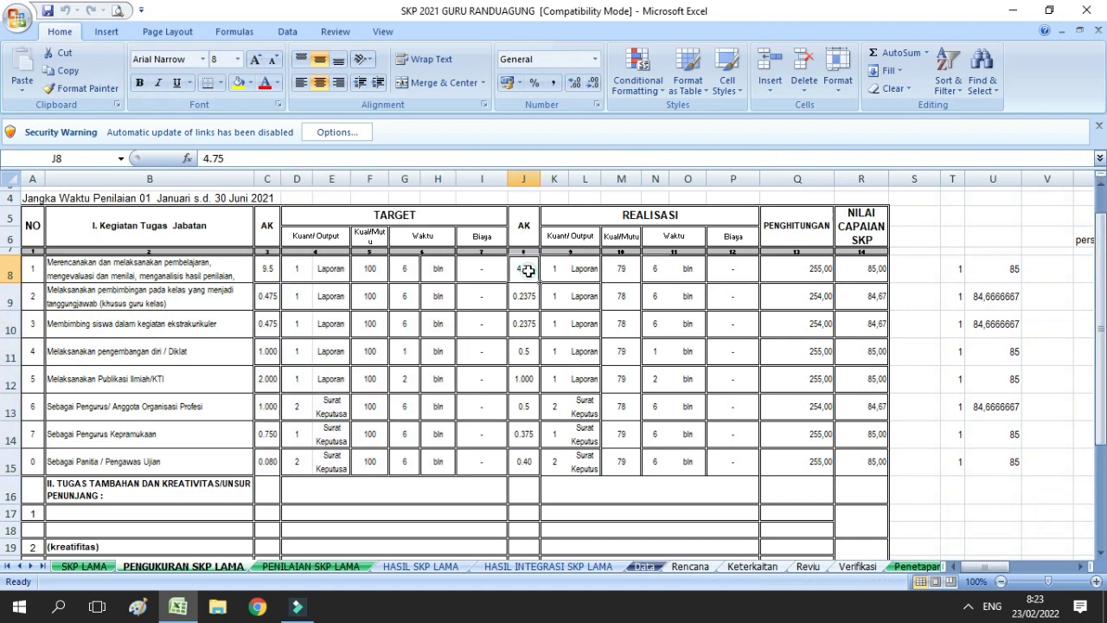
left_click(526, 294)
left_click(528, 327)
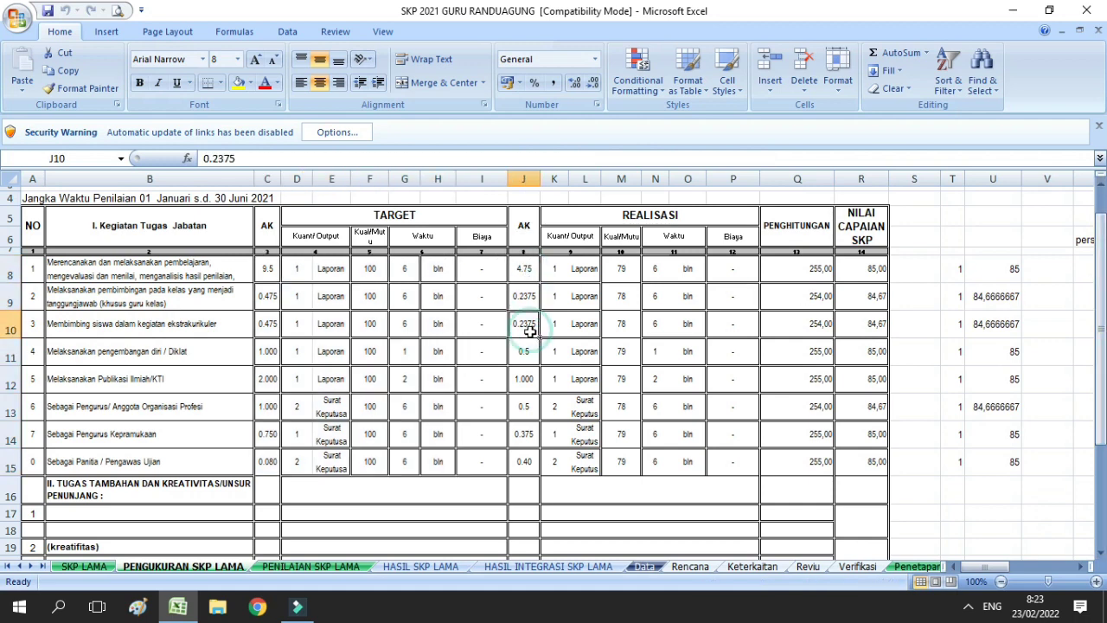
left_click(526, 351)
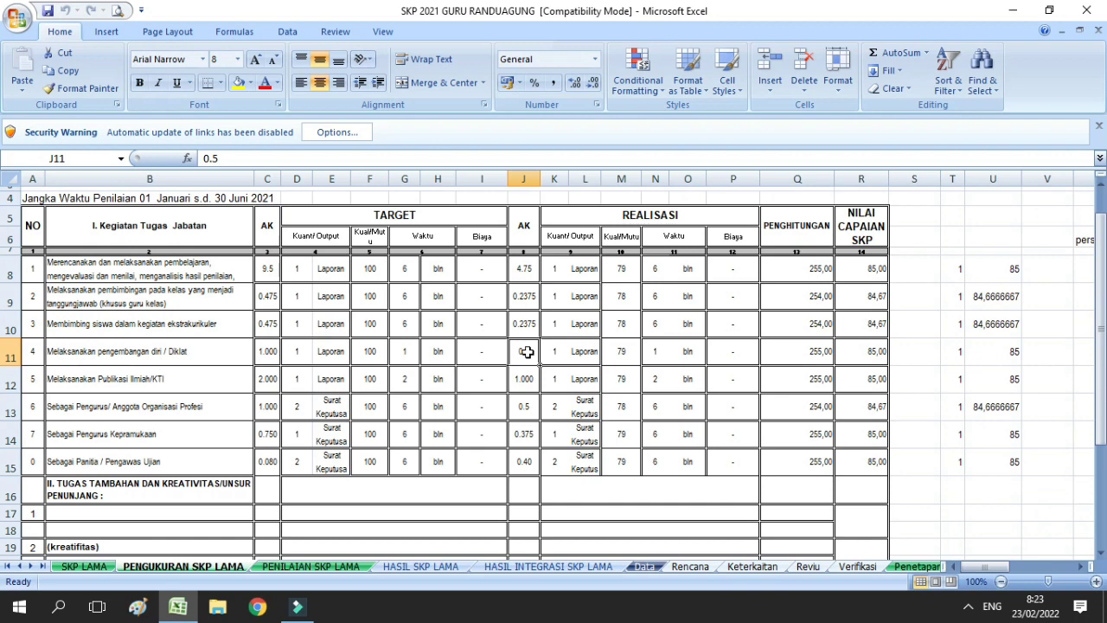
left_click(532, 294)
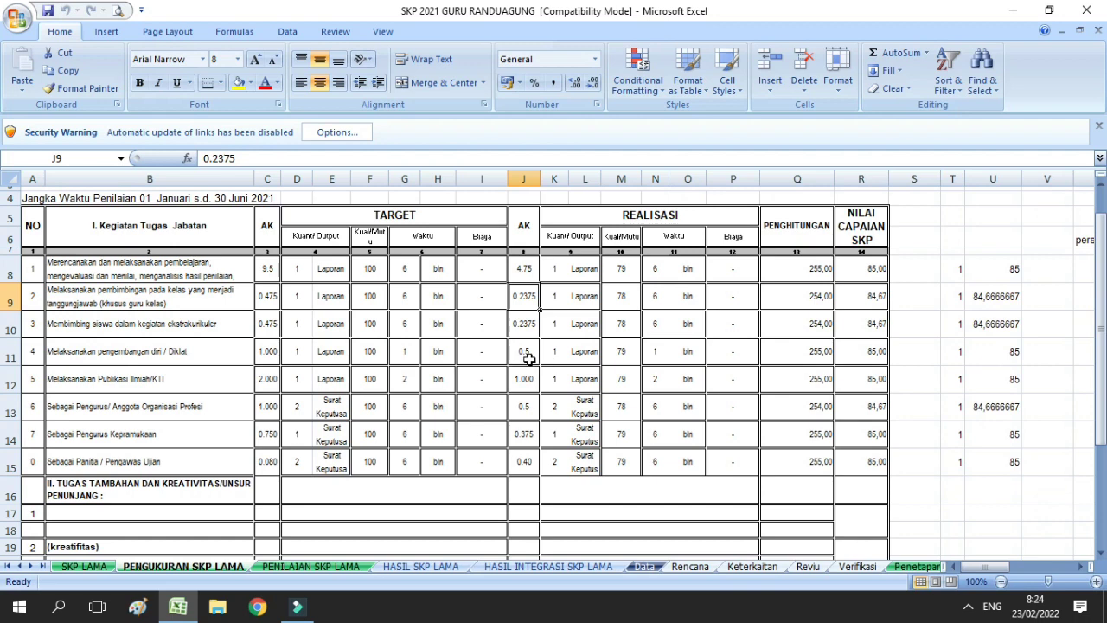
left_click(527, 358)
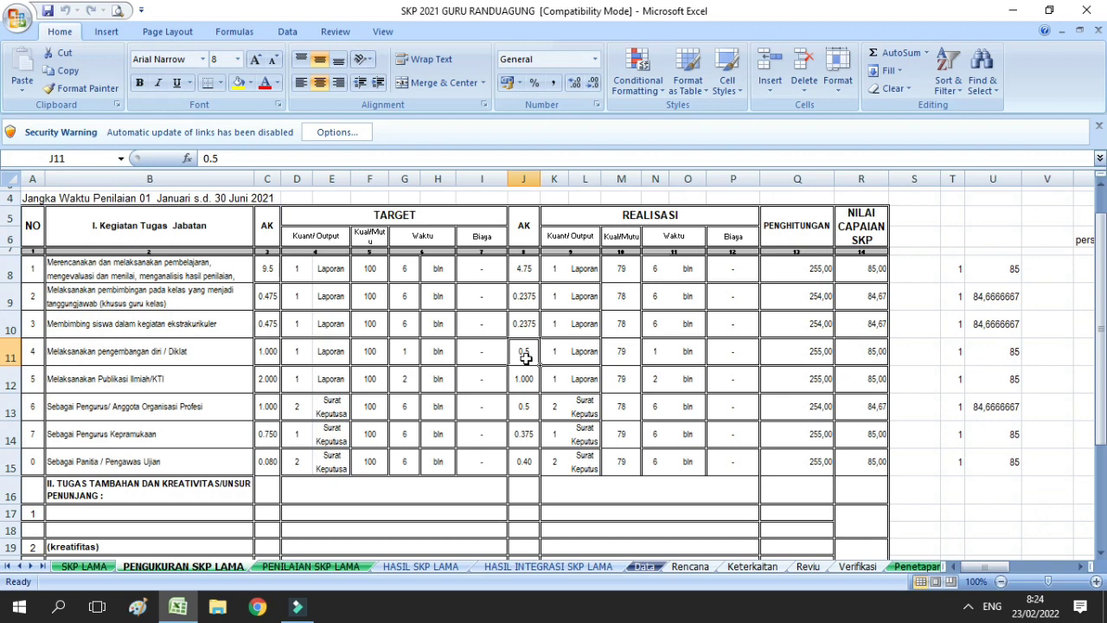
Compare the target AK column C5:C15 with the realisation AK column J5:J15 by selecting each range
left_click_drag(526, 268, 527, 468)
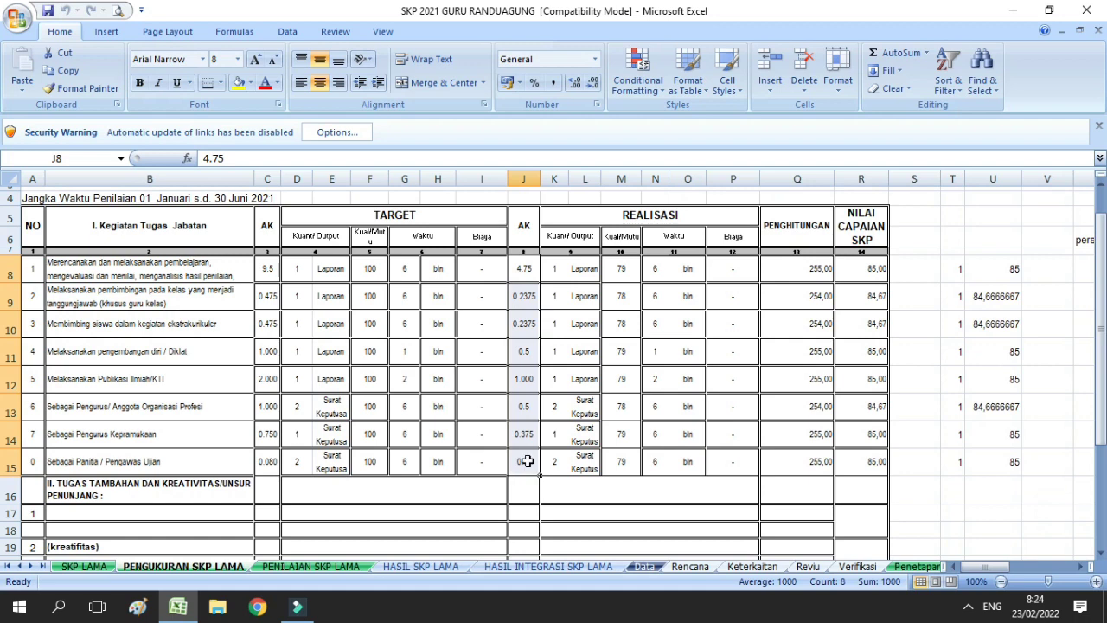
left_click(524, 273)
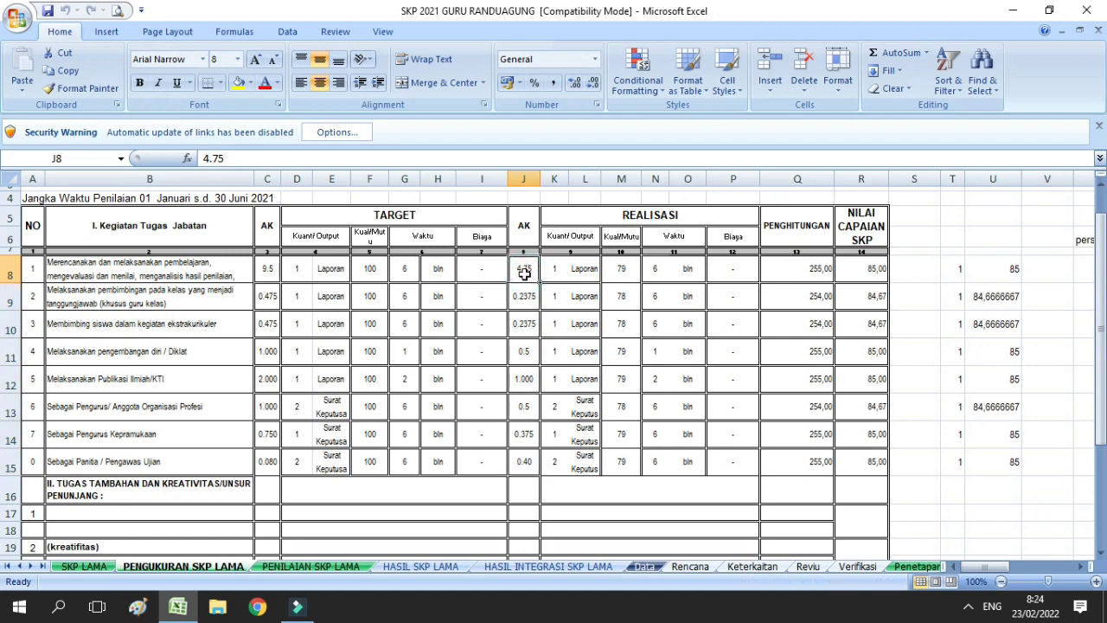
left_click_drag(269, 216, 268, 457)
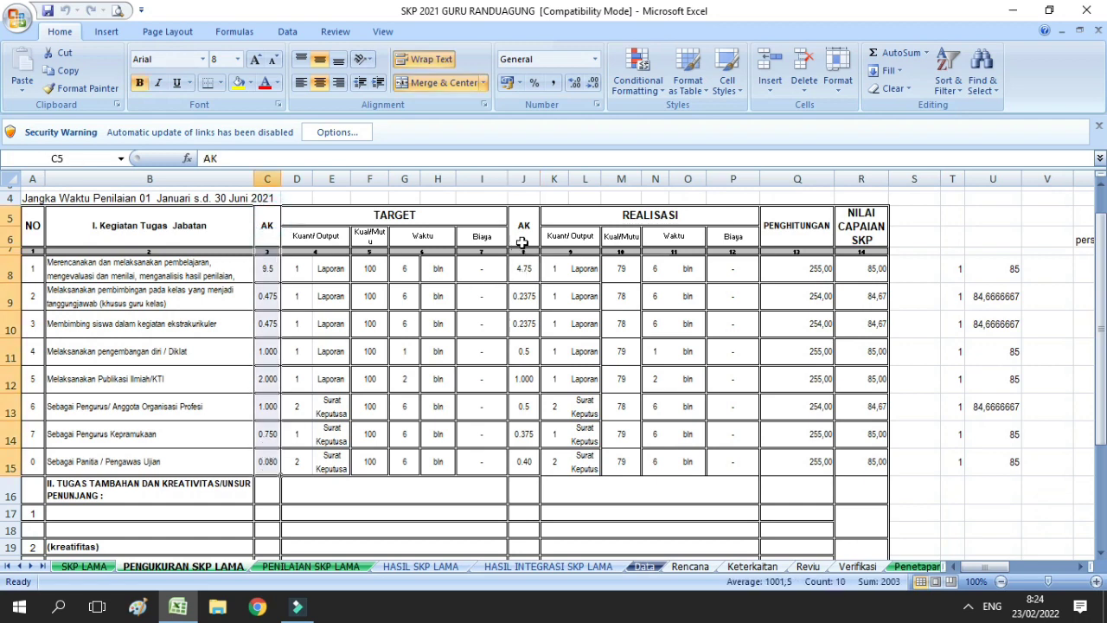
left_click_drag(528, 226, 532, 463)
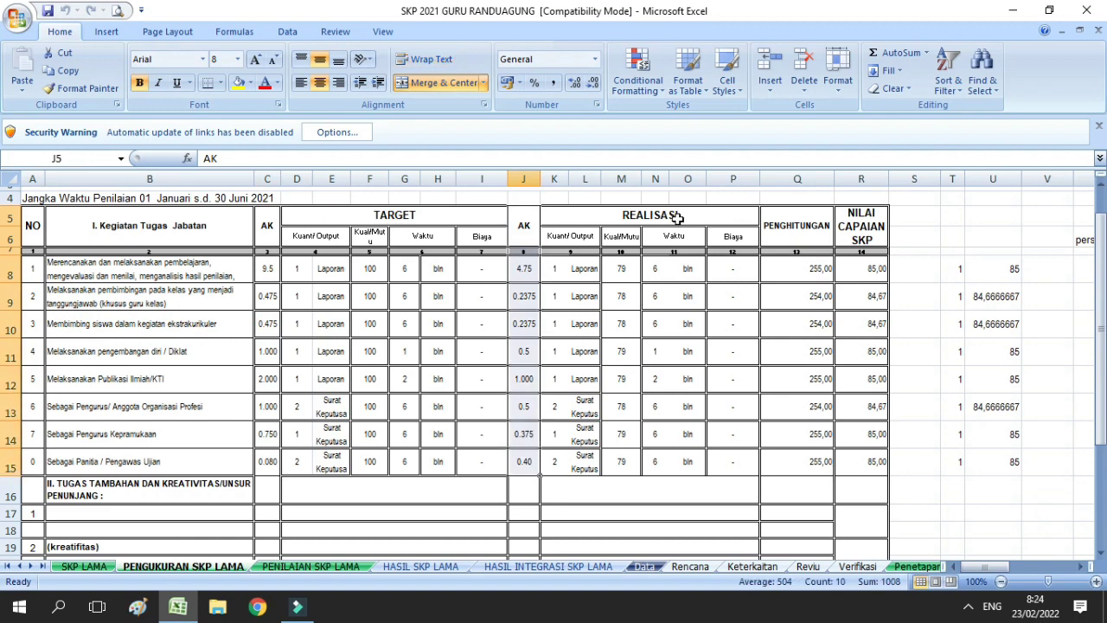
Select the realisation Kual/Mutu scores in M8:M15 and inspect the score of the first activity in M8
left_click(620, 270)
left_click_drag(621, 270, 626, 467)
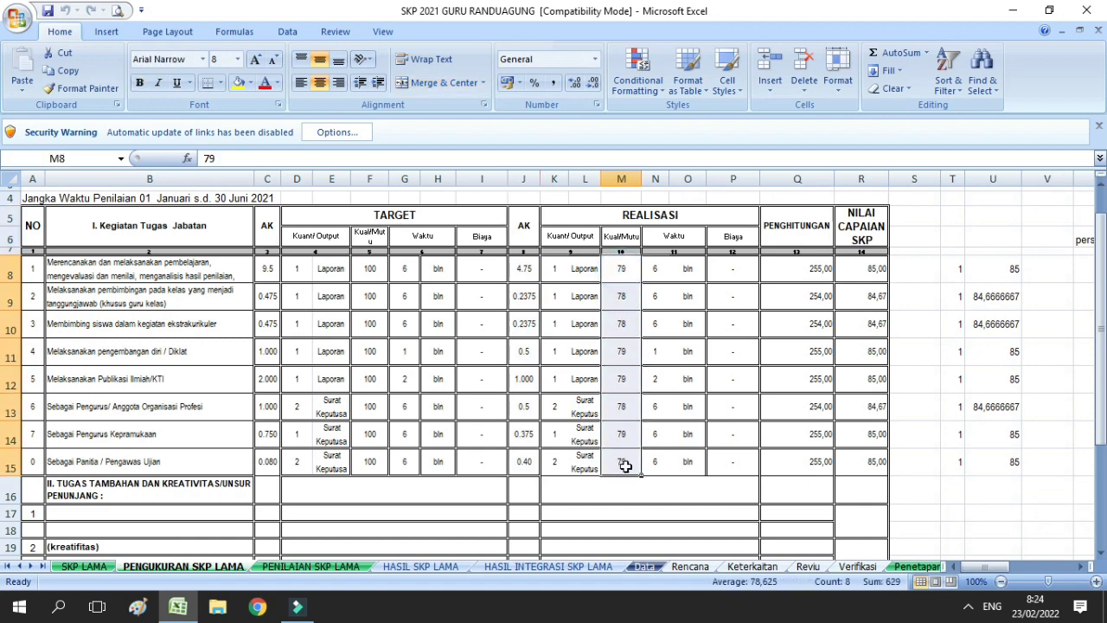
left_click(631, 269)
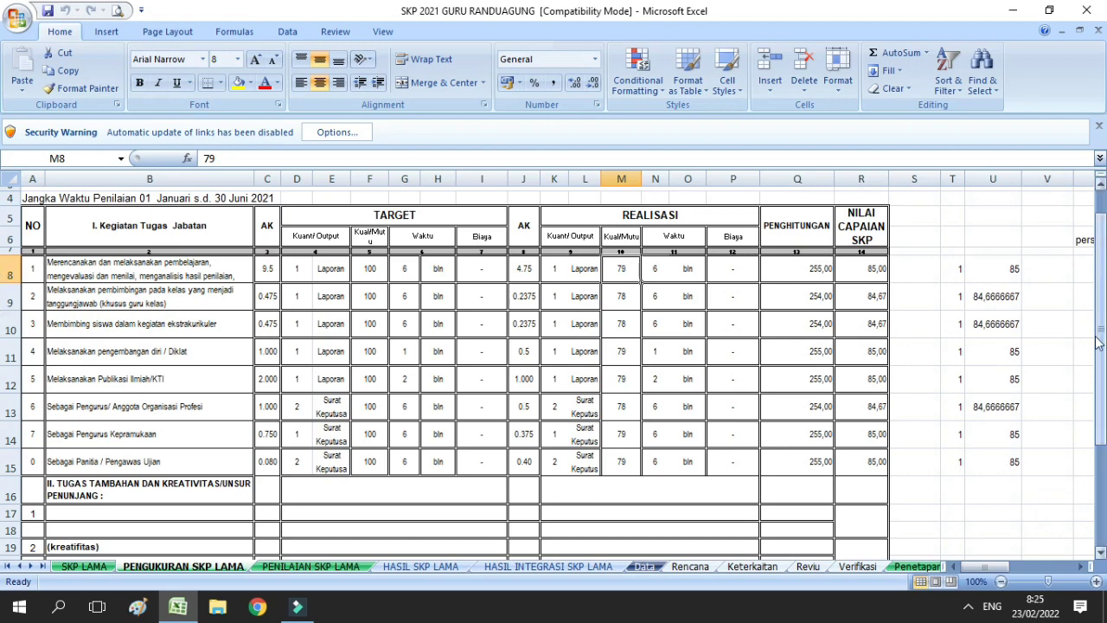
left_click_drag(1099, 337, 1099, 341)
left_click_drag(1104, 419, 1105, 350)
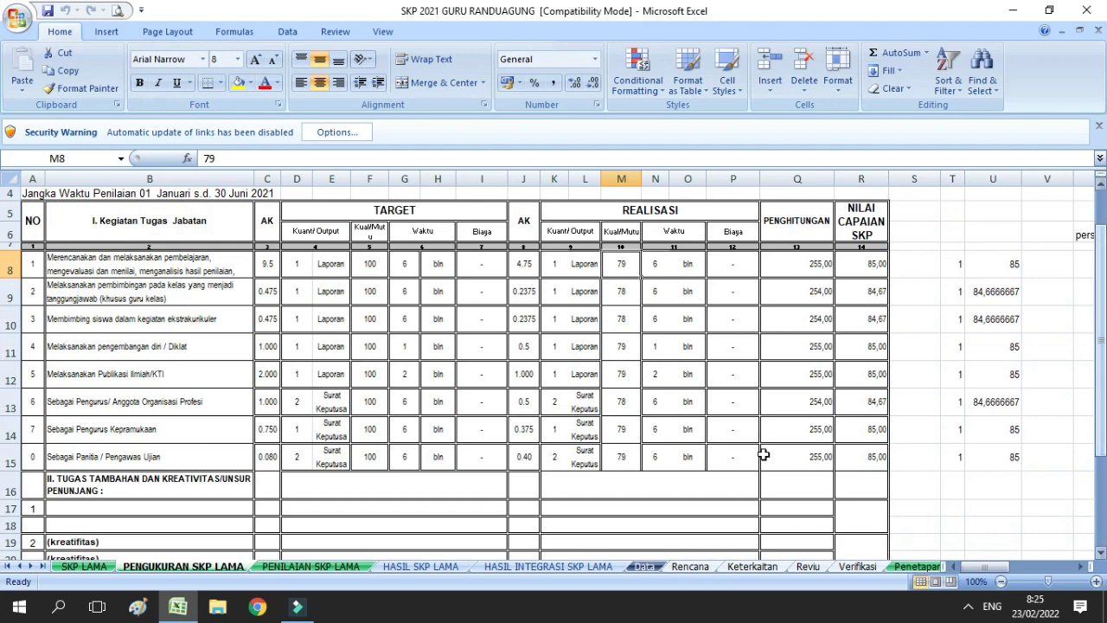
Open the PENILAIAN SKP LAMA sheet and review the UNSUR YANG DINILAI table with its SKP and Perilaku Kerja scores
left_click(305, 568)
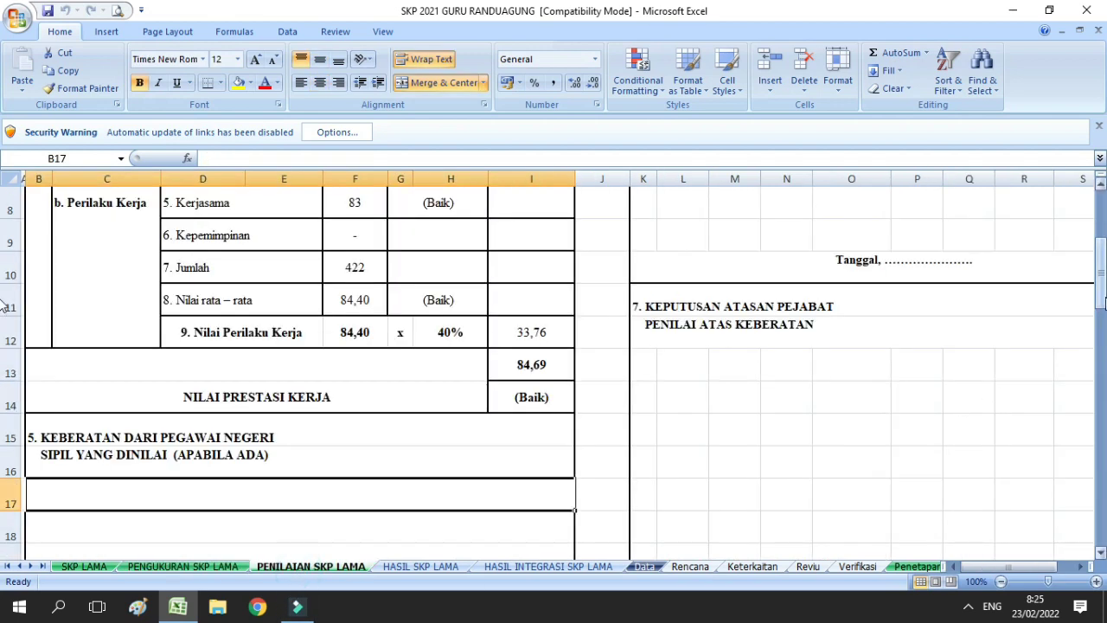
left_click_drag(1105, 307, 1105, 273)
left_click_drag(5, 273, 5, 261)
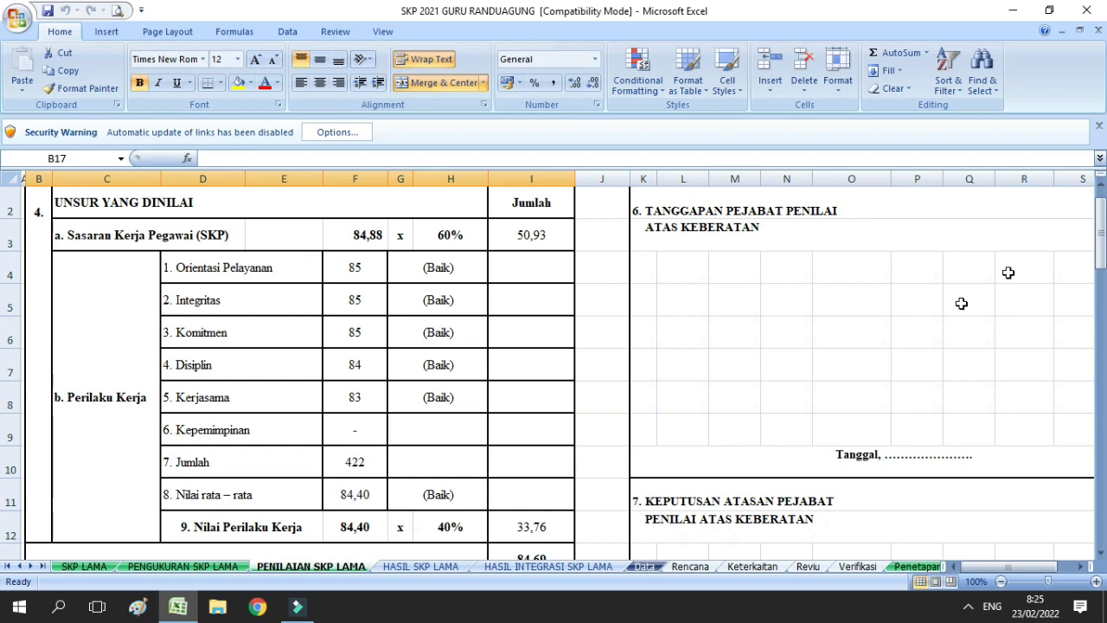
Examine the recommendation, dated signature blocks and YANG DINILAI, PEJABAT PENILAI and ATASAN PEJABAT PENILAI details on PENILAIAN SKP LAMA
left_click_drag(1101, 220, 1101, 242)
left_click_drag(1101, 243, 1101, 245)
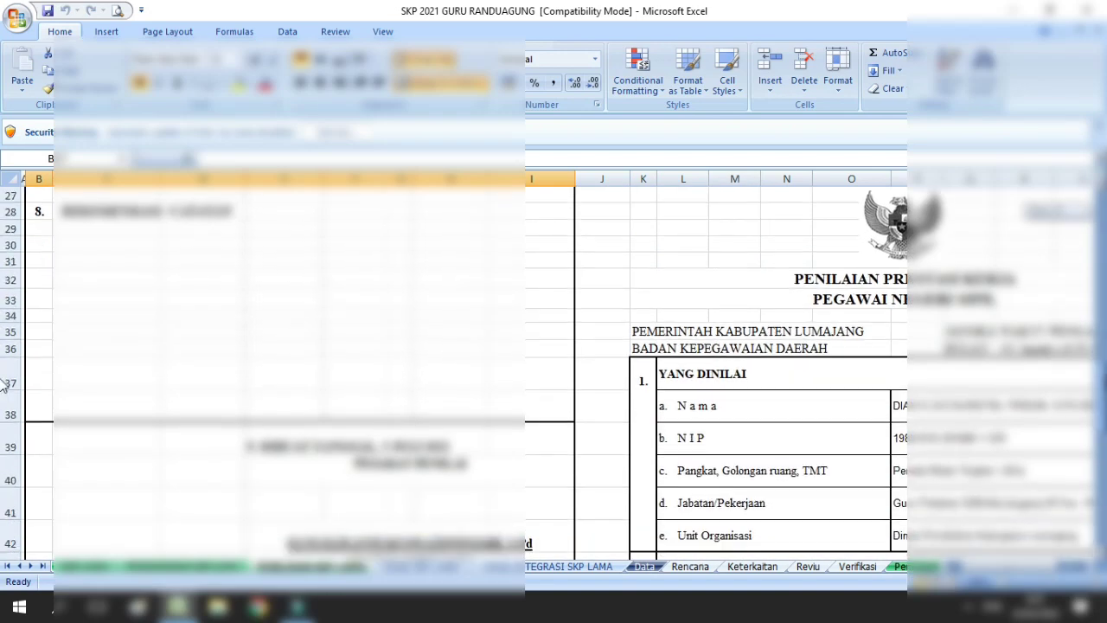
scroll(3, 385, "down", 2)
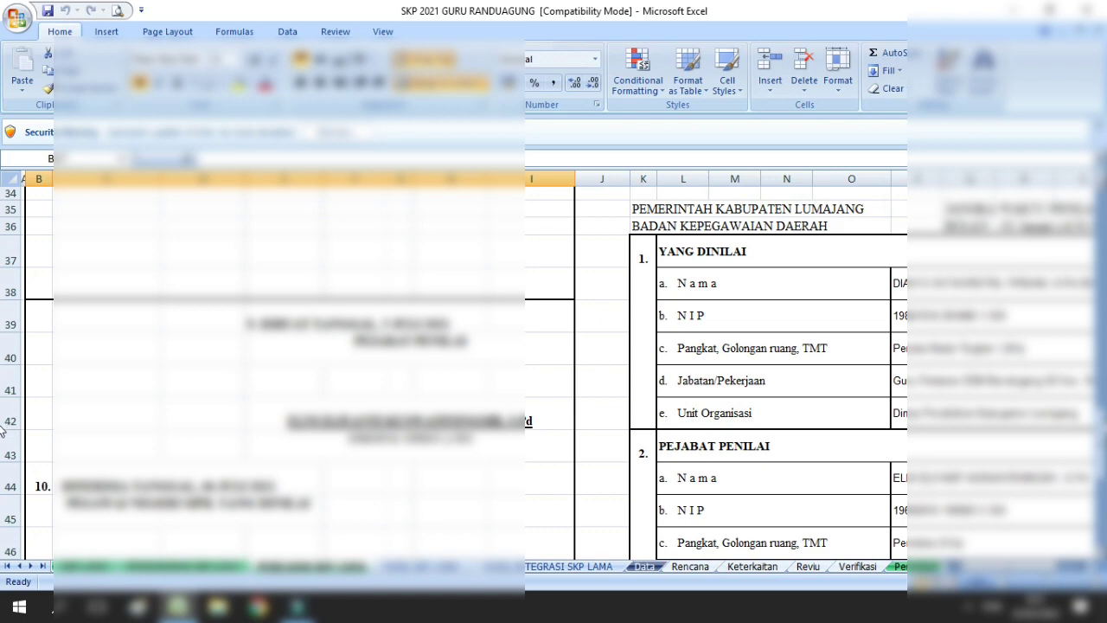
scroll(4, 432, "down", 3)
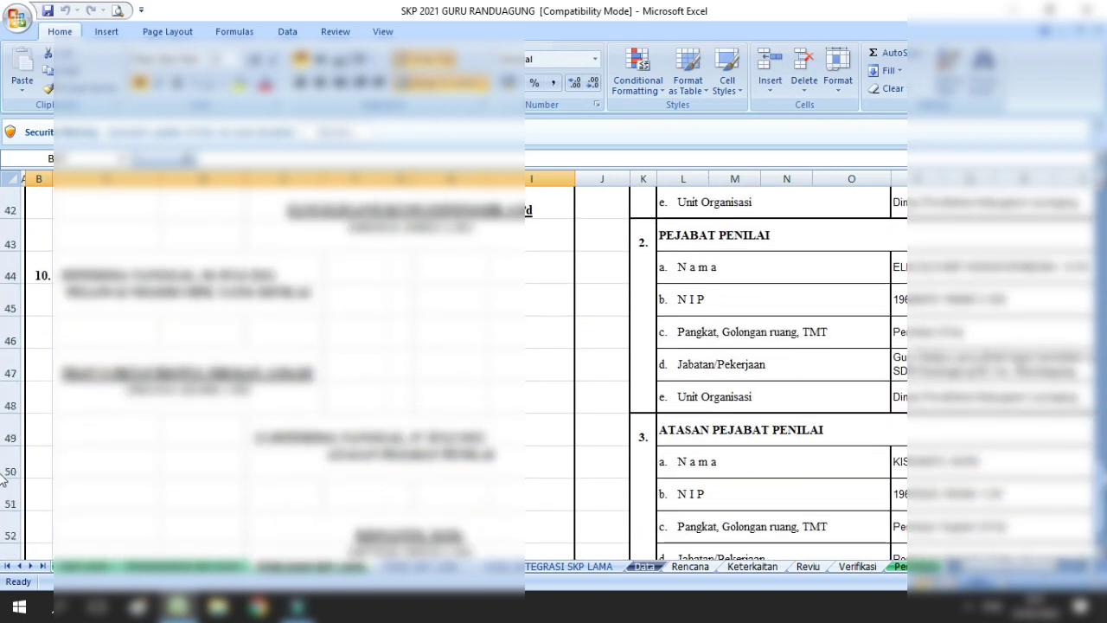
scroll(3, 481, "up", 4)
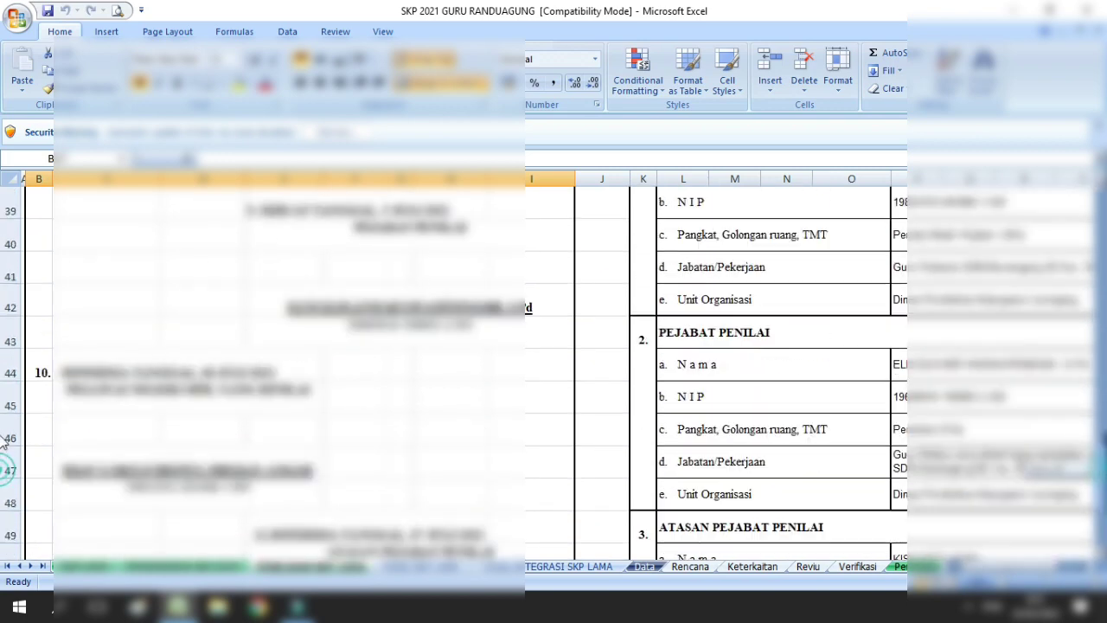
scroll(3, 405, "down", 3)
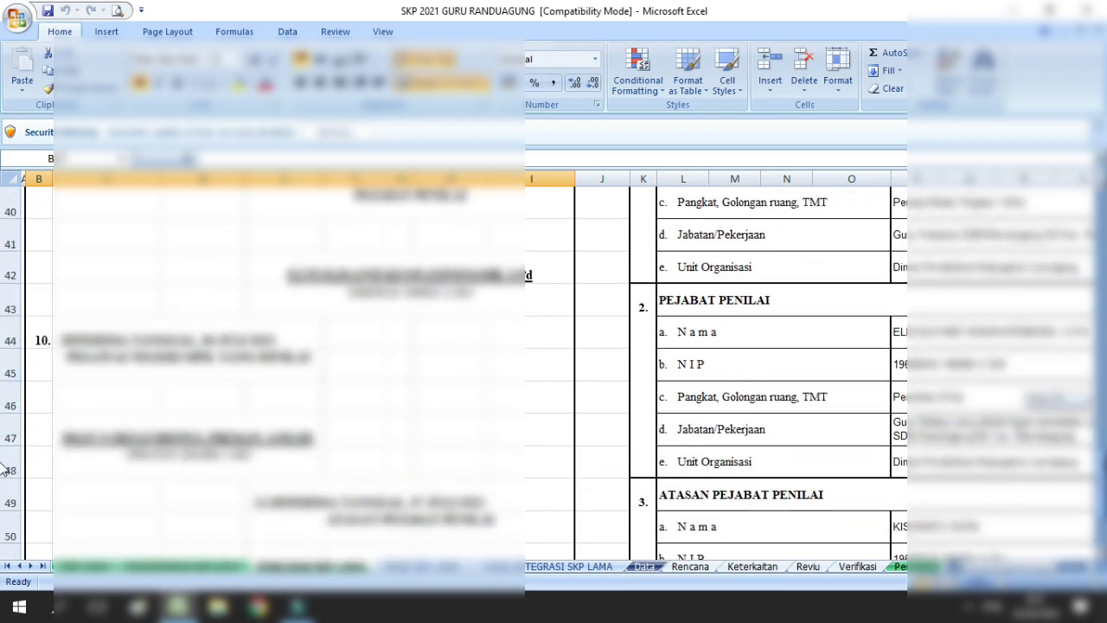
scroll(2, 468, "down", 2)
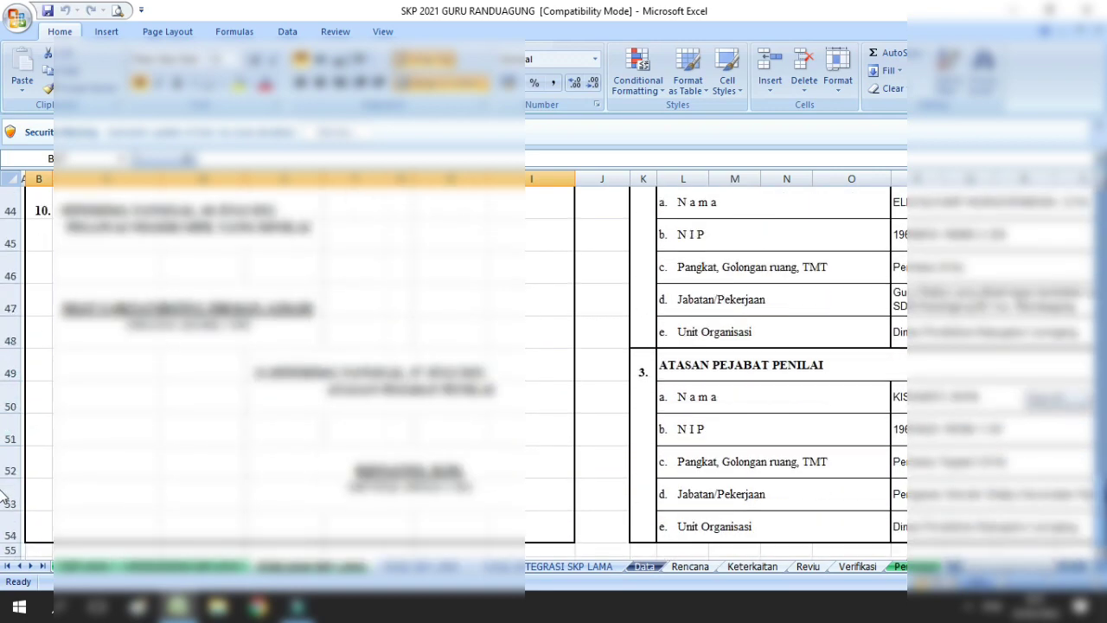
scroll(3, 498, "up", 10)
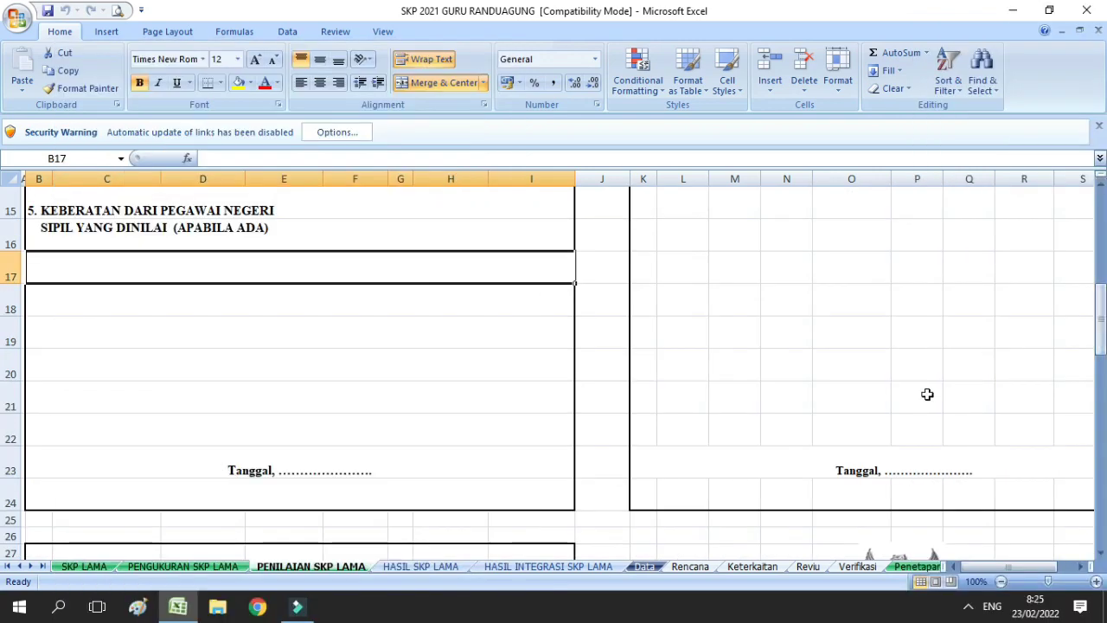
View the HASIL SKP LAMA sheet, and inspect the NILAI KINERJA PNS result cell for January to June on HASIL INTEGRASI SKP LAMA
left_click(412, 567)
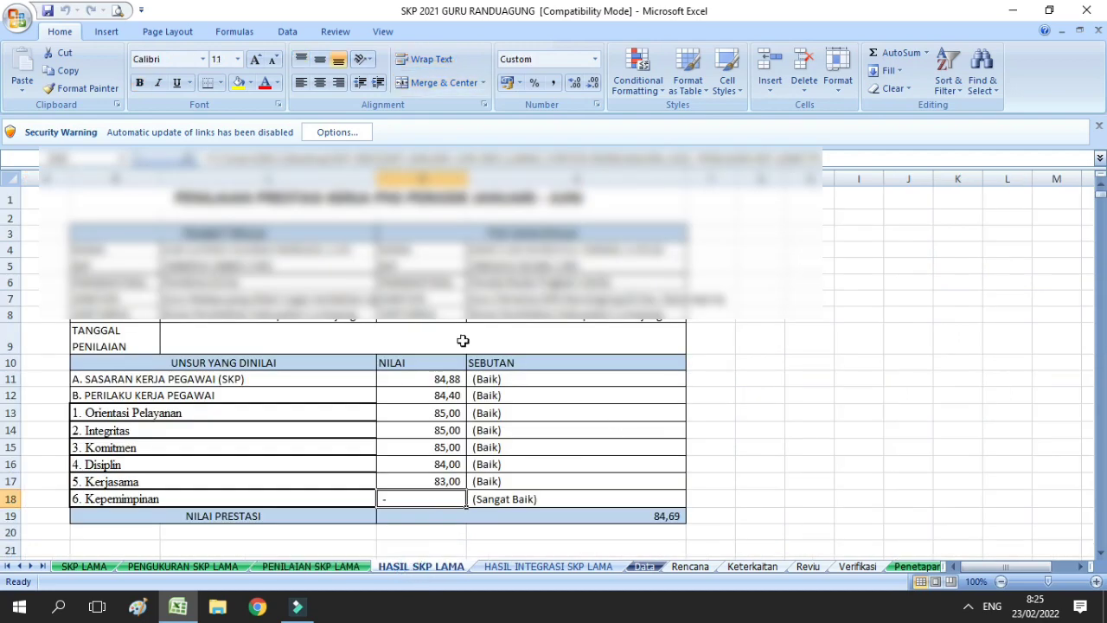
left_click(534, 568)
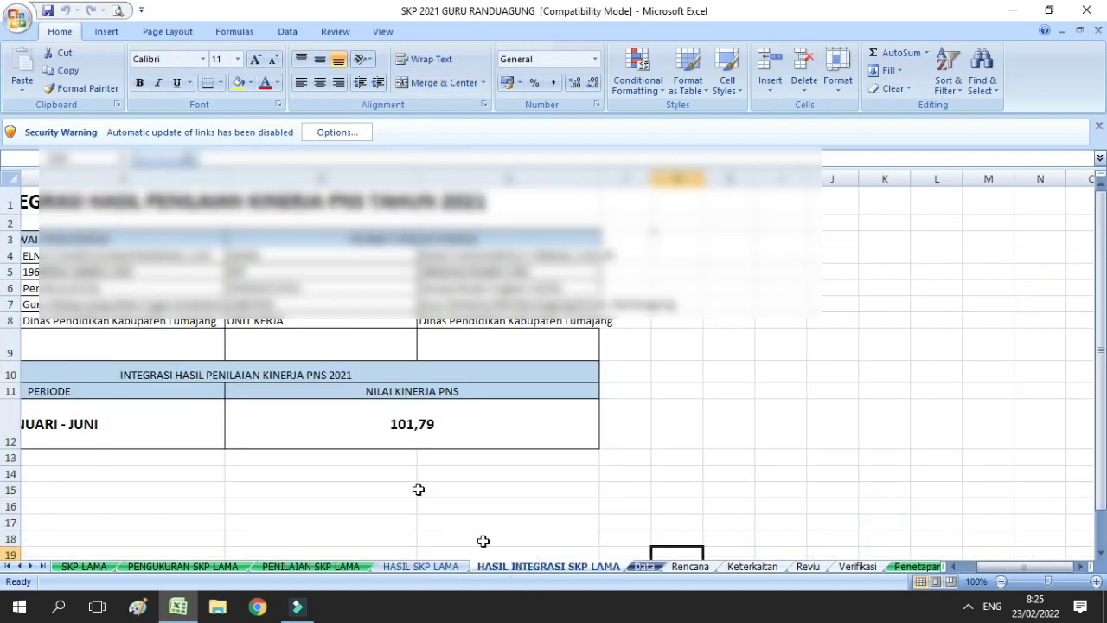
left_click(405, 438)
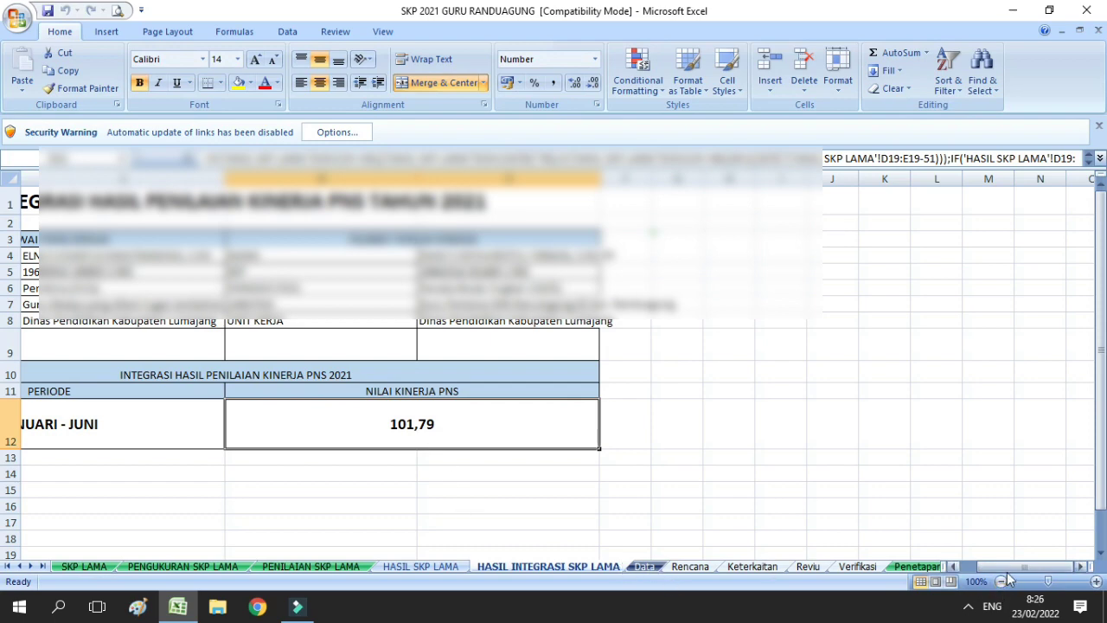
Open the Data sheet and review the employee, appraiser, superior, PERIODE and credit assessment team entries
left_click(652, 566)
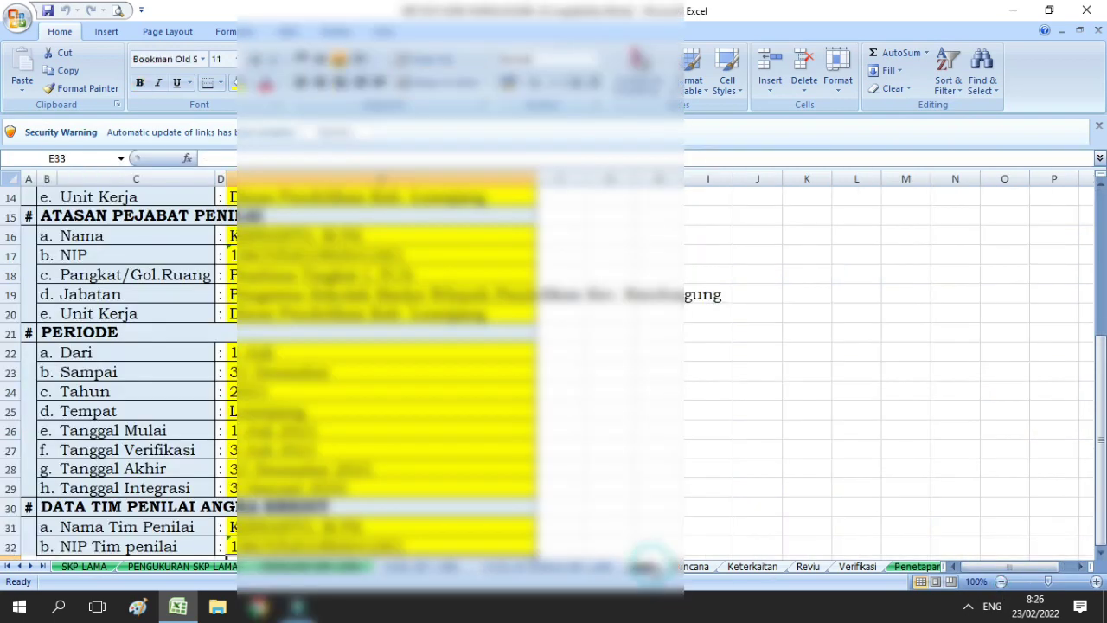
left_click_drag(1103, 424, 1103, 275)
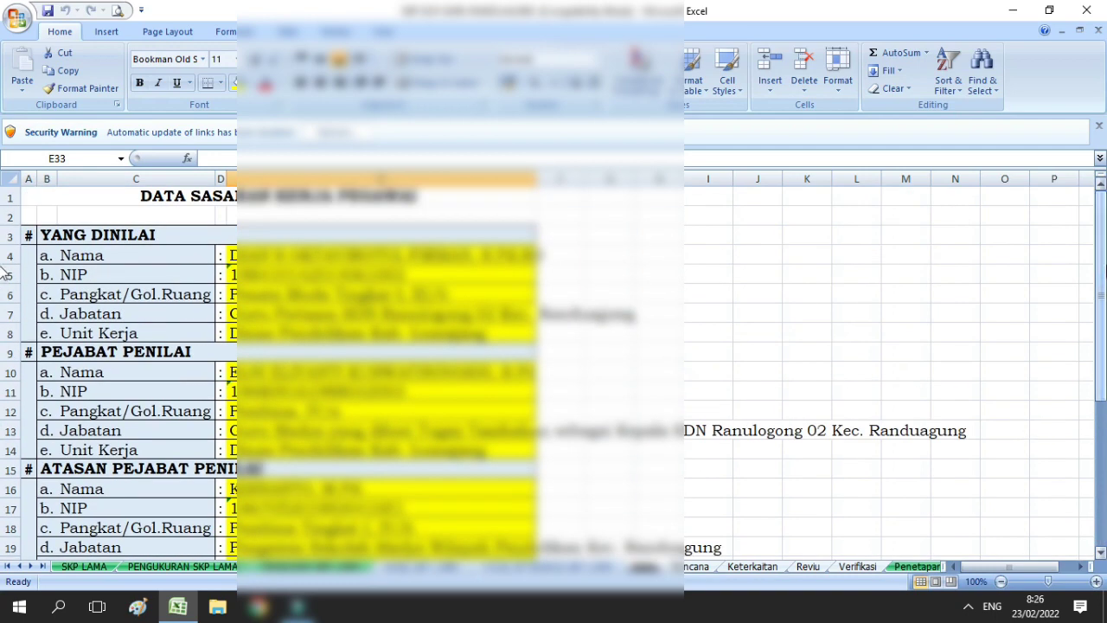
left_click_drag(1104, 275, 1103, 304)
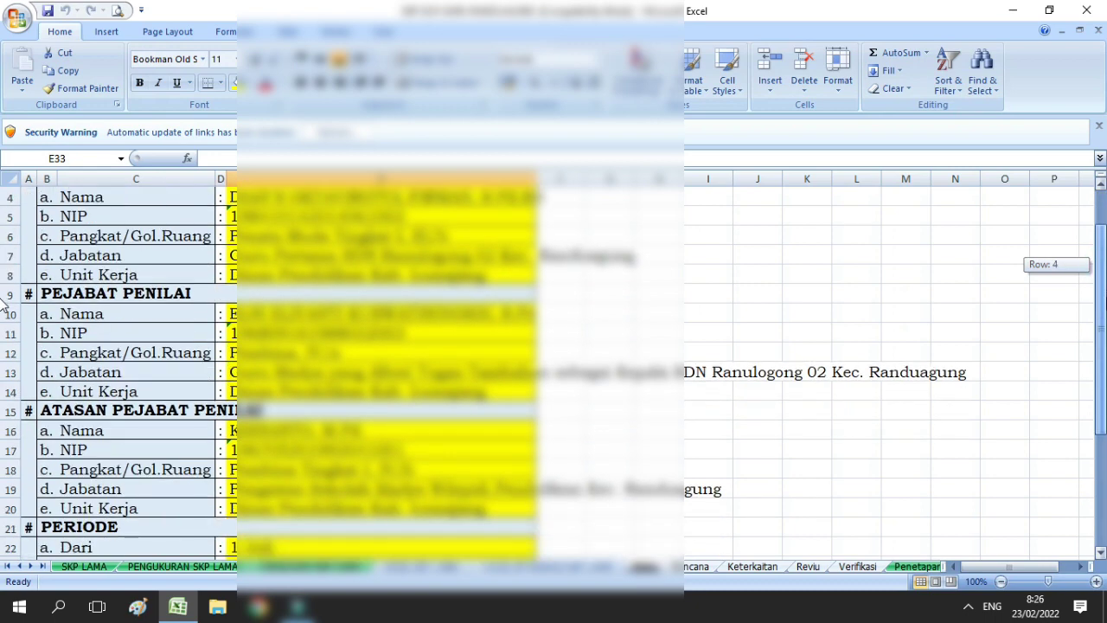
mouse_move(3, 299)
left_mouse_down()
mouse_move(3, 286)
mouse_move(3, 315)
left_mouse_up()
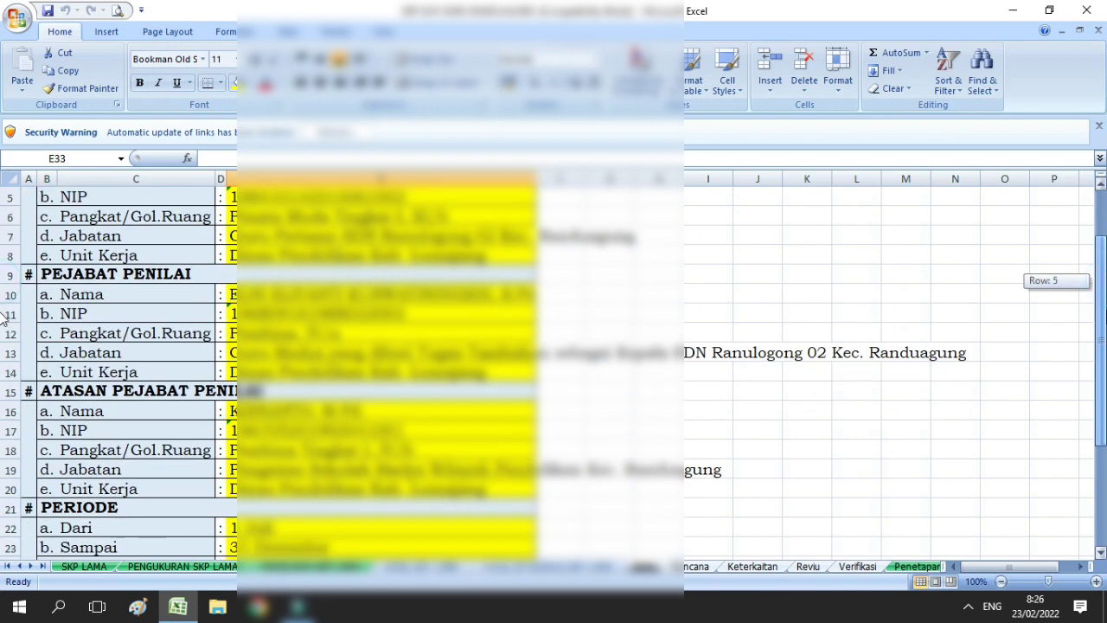
left_click_drag(2, 319, 5, 470)
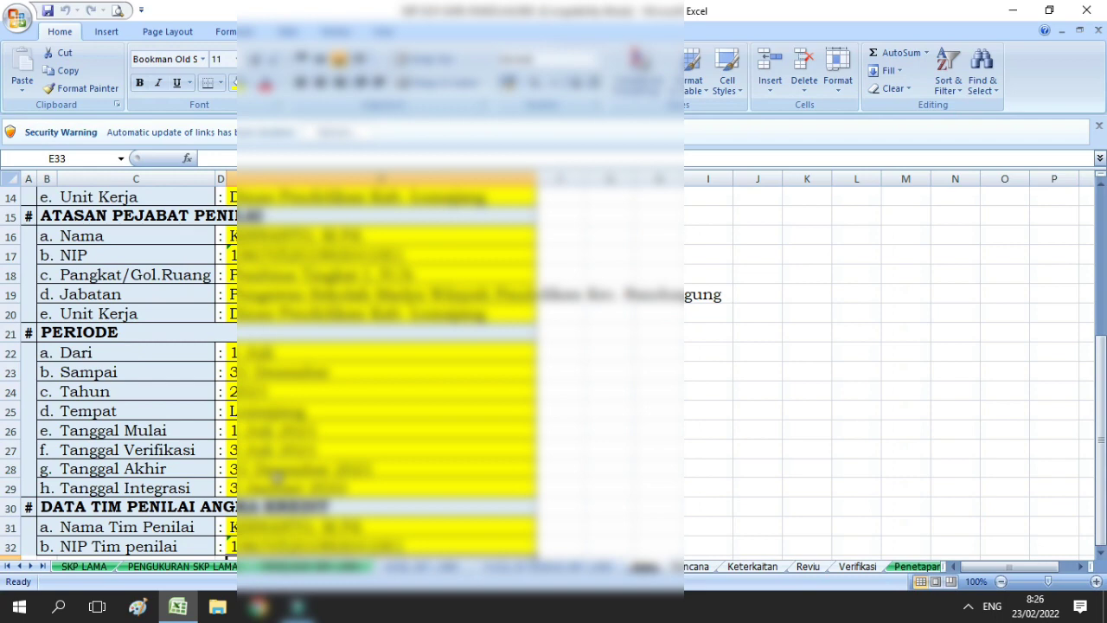
Look back over the start of the Data sheet, and examine the TARGET quantity and unit columns on the Rencana sheet
left_click(1103, 394)
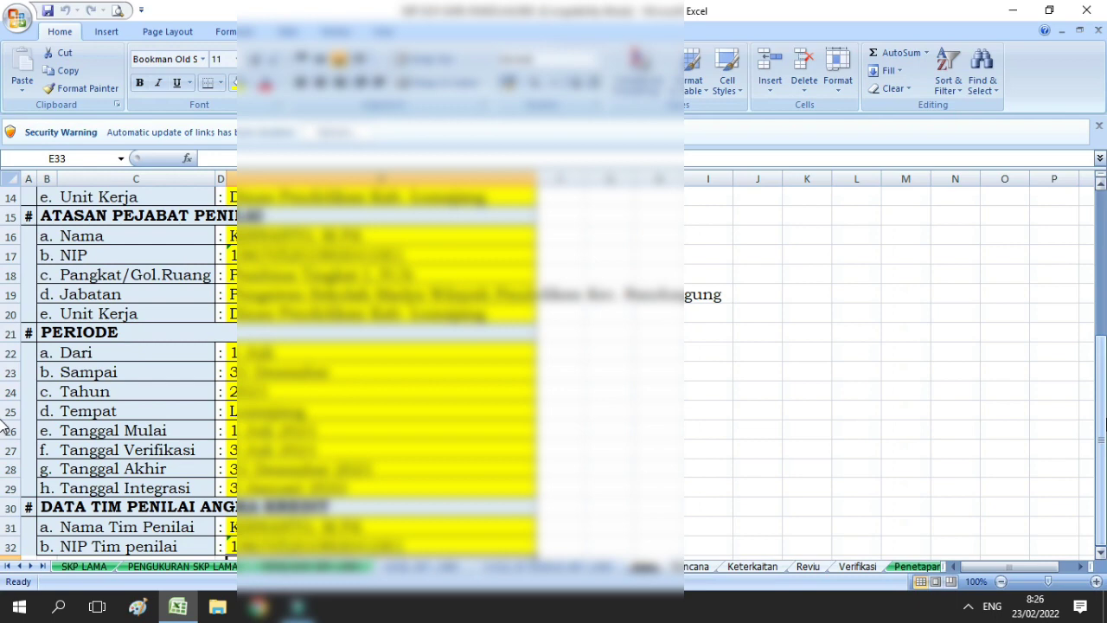
left_click_drag(1100, 415, 1100, 266)
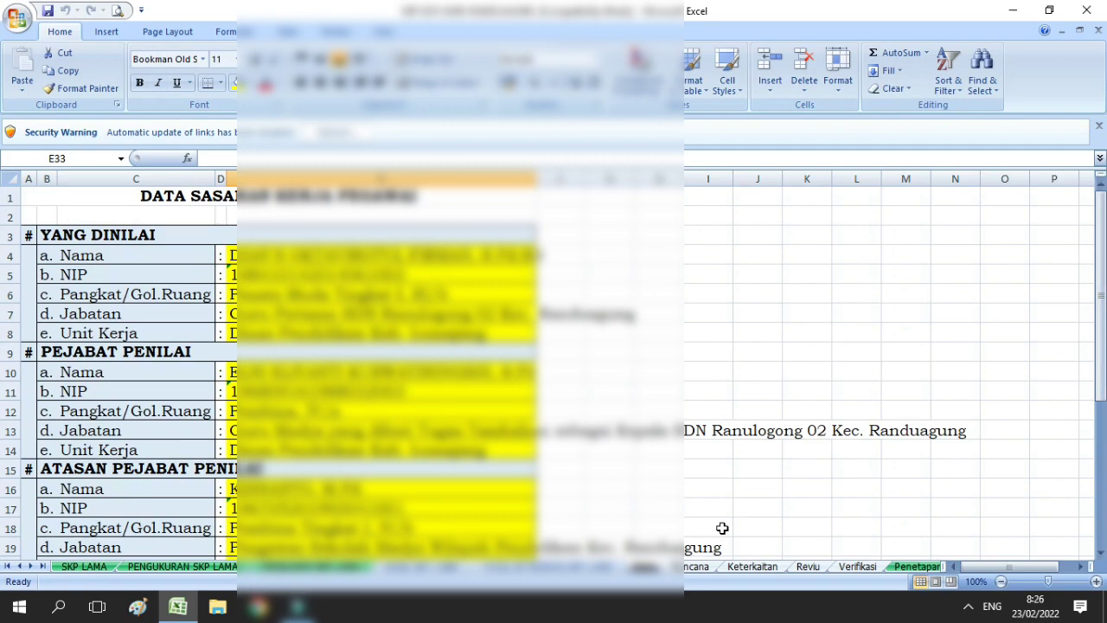
left_click(696, 566)
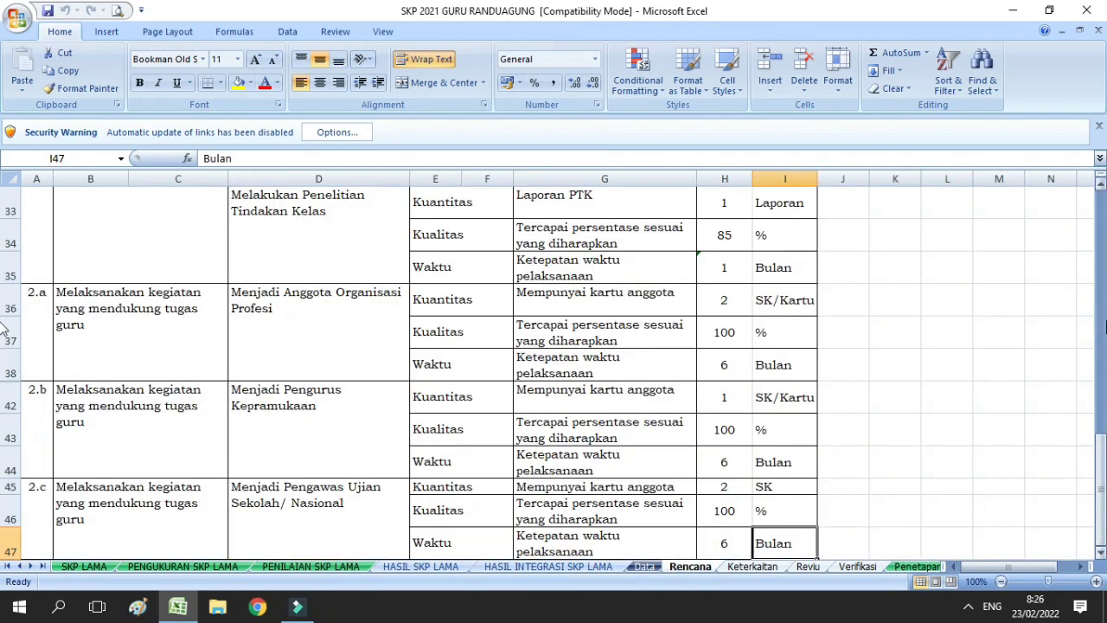
left_click_drag(1104, 475, 1044, 280)
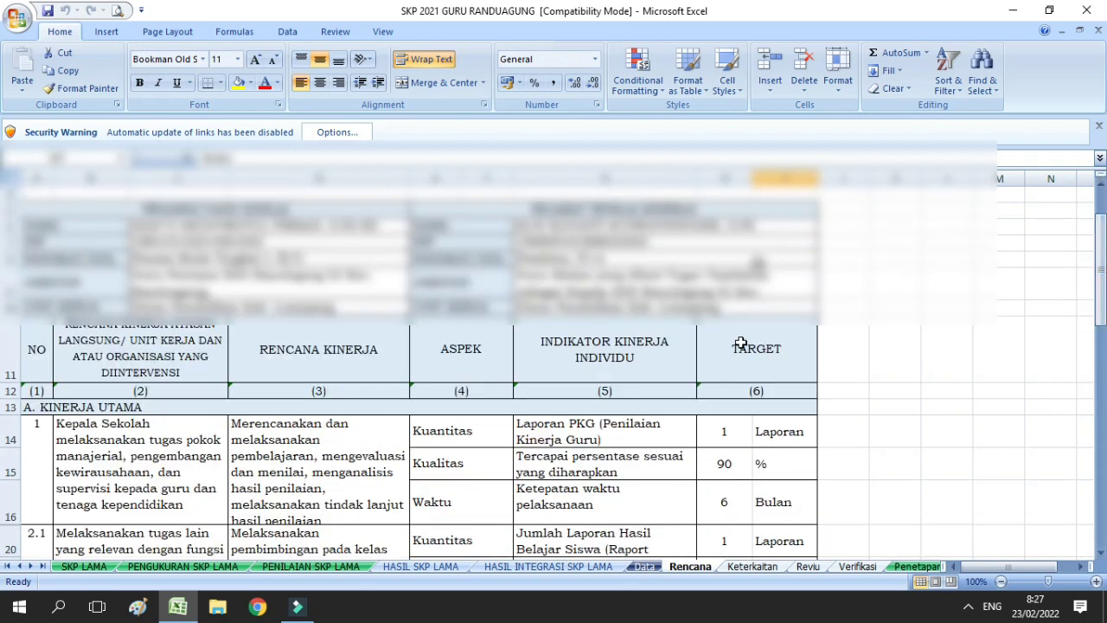
left_click(741, 173)
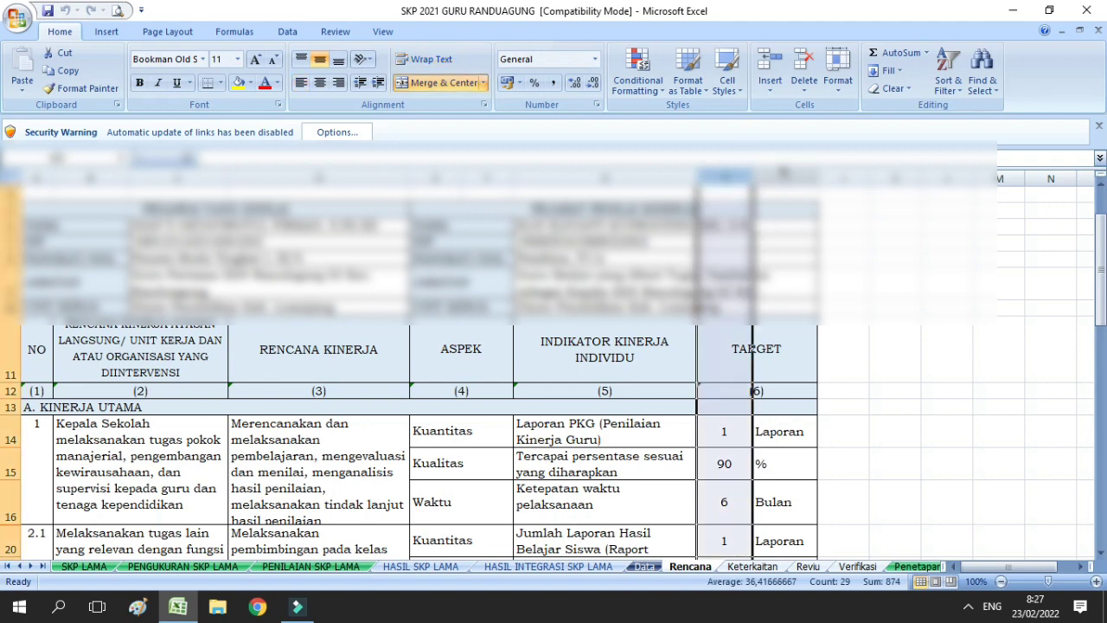
left_click(778, 177)
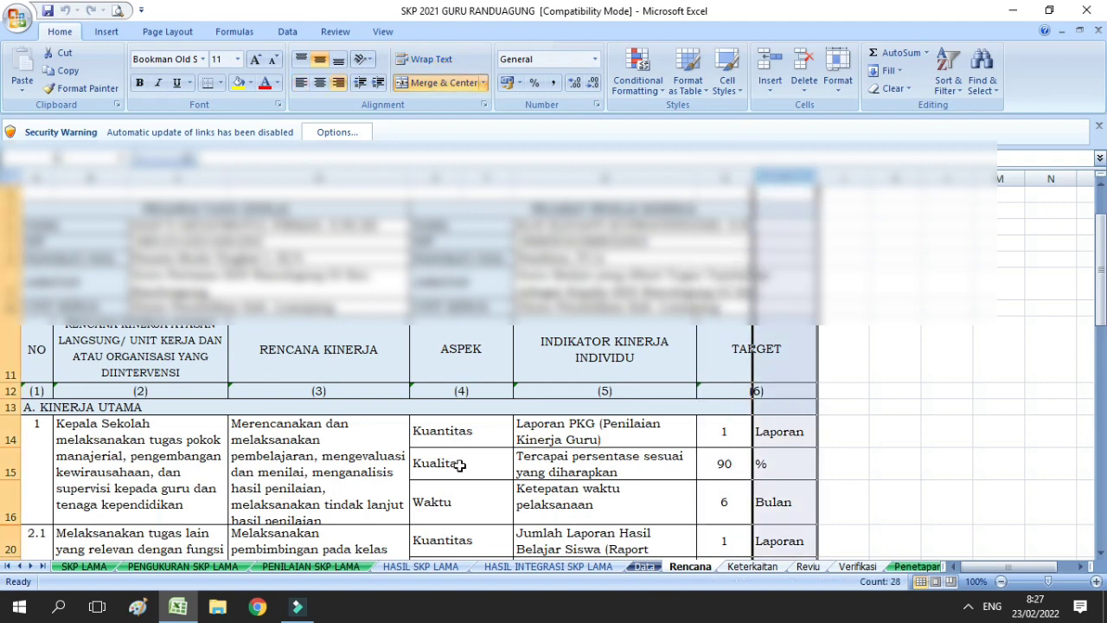
Inspect the Kualitas target of the first performance plan on Rencana and review the plans down to KINERJA TAMBAHAN
left_click(9, 471)
left_click_drag(1100, 269, 1100, 292)
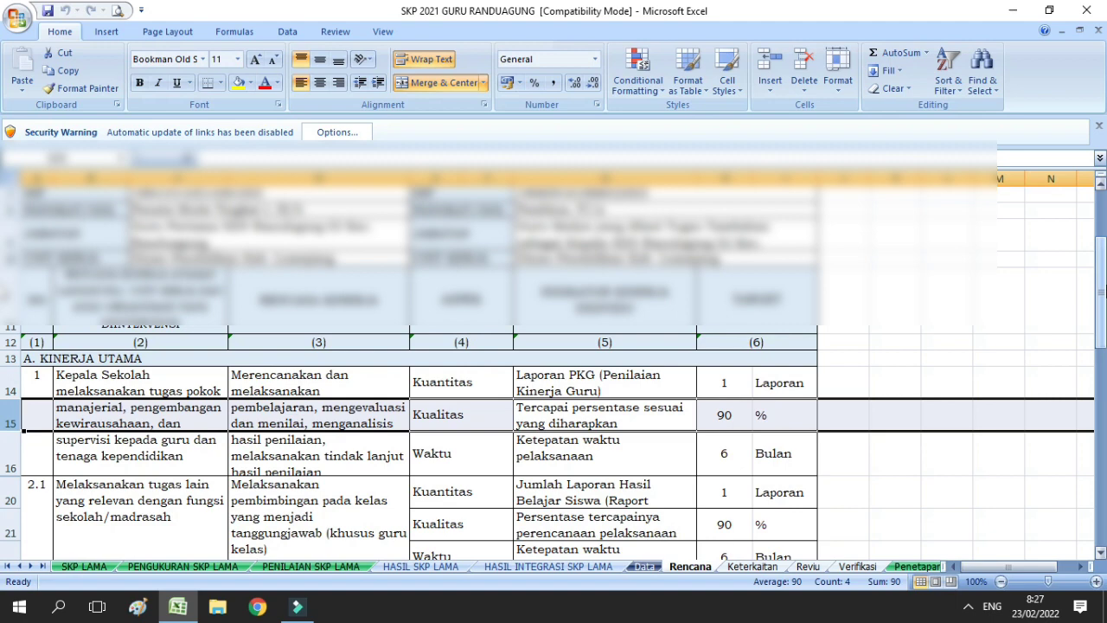
left_click(731, 417)
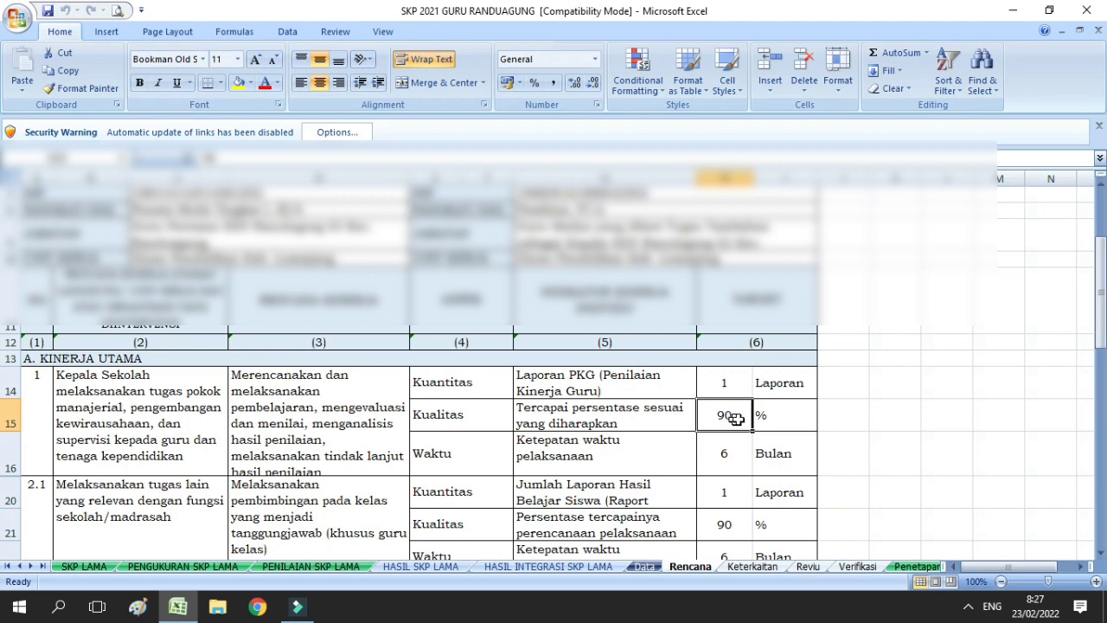
key("Delete")
left_click_drag(1102, 331, 1106, 424)
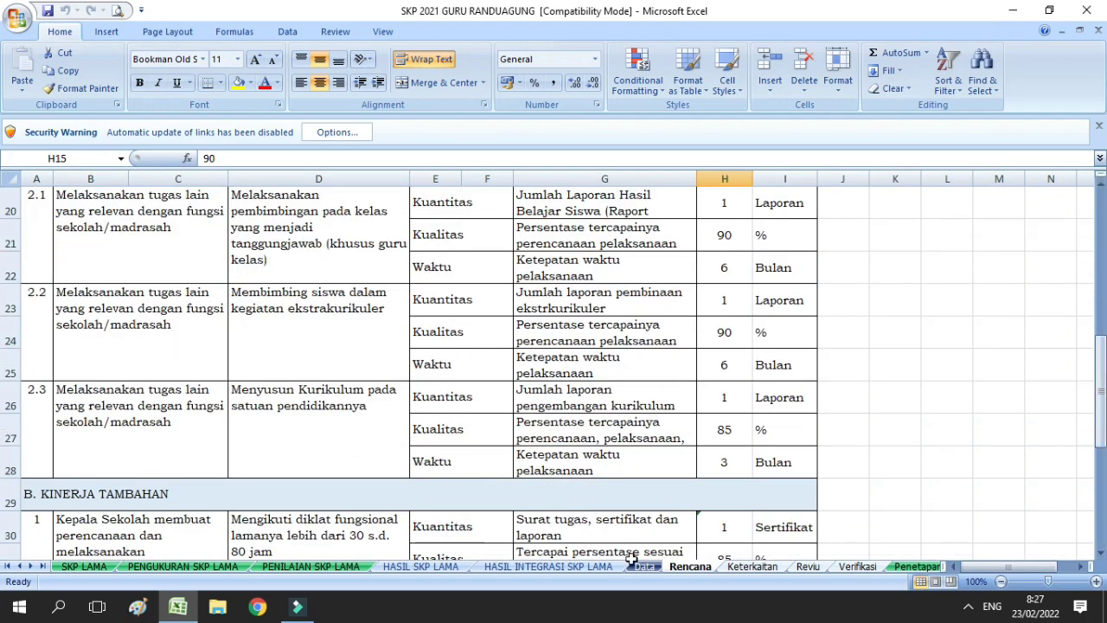
Open the Keterkaitan sheet and review the RENCANA KINERJA, BUTIR KEGIATAN TERKAIT, OUTPUT and ANGKA KREDIT columns
left_click(752, 567)
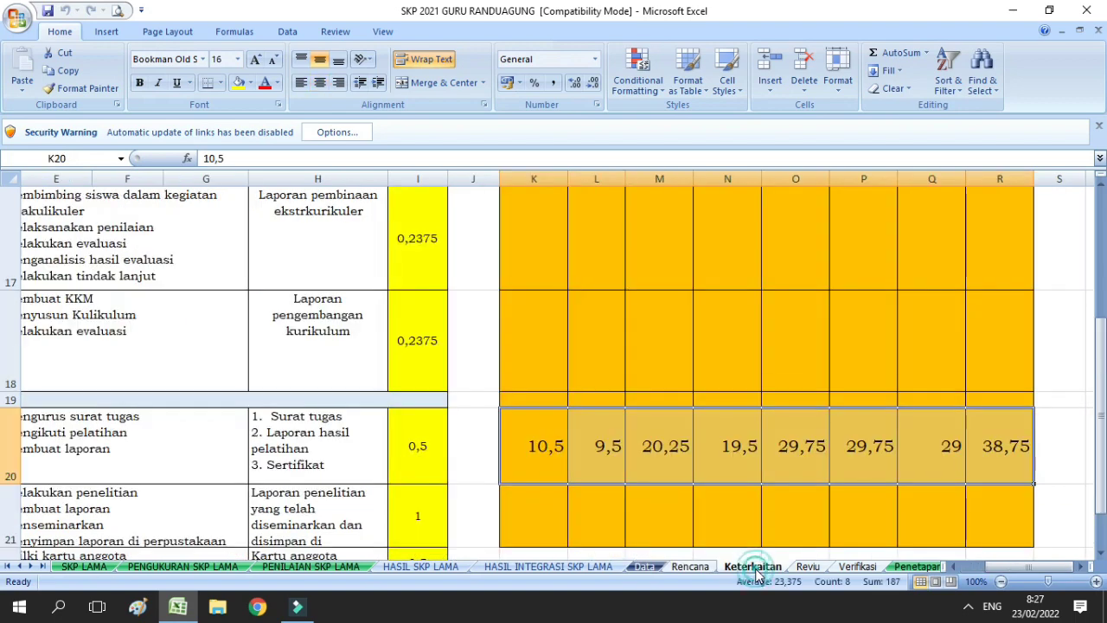
left_click_drag(1025, 568, 980, 575)
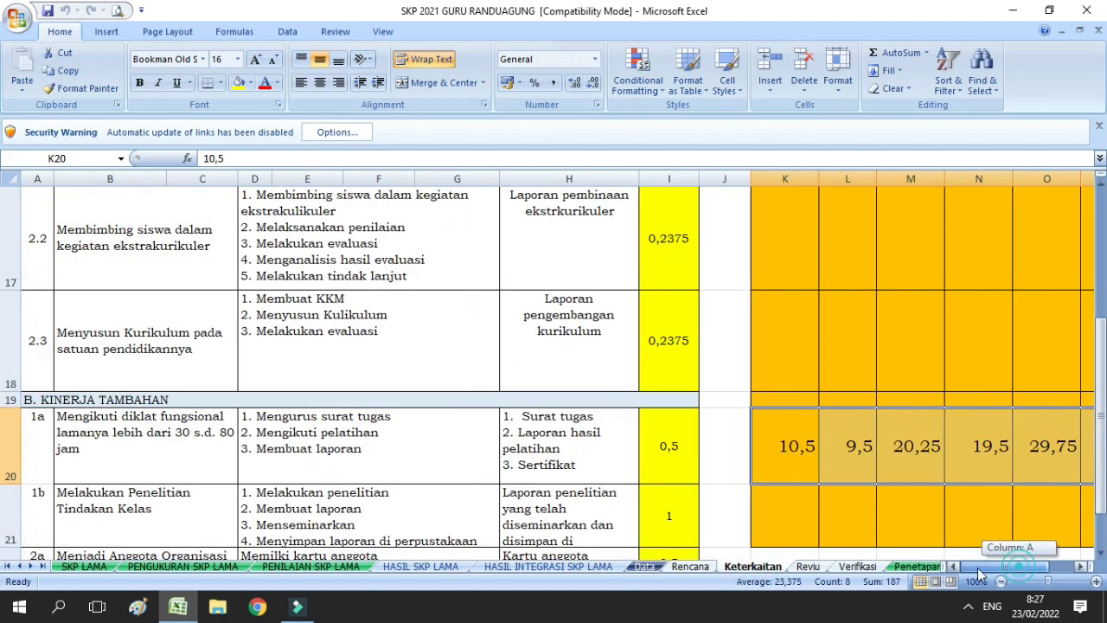
left_click_drag(1102, 377, 1105, 330)
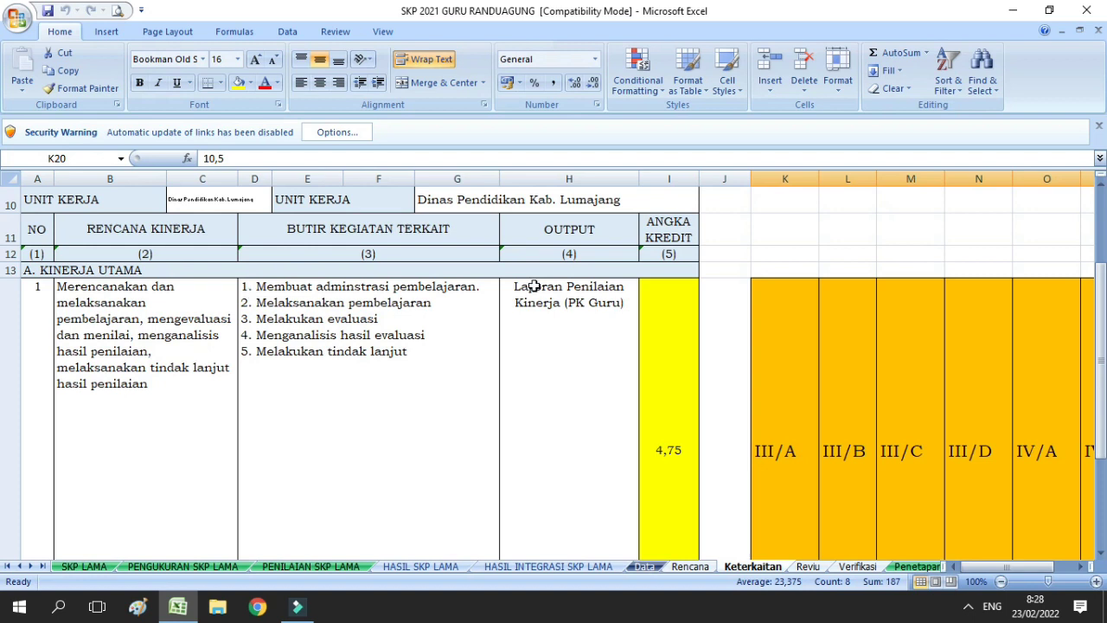
left_click(582, 240)
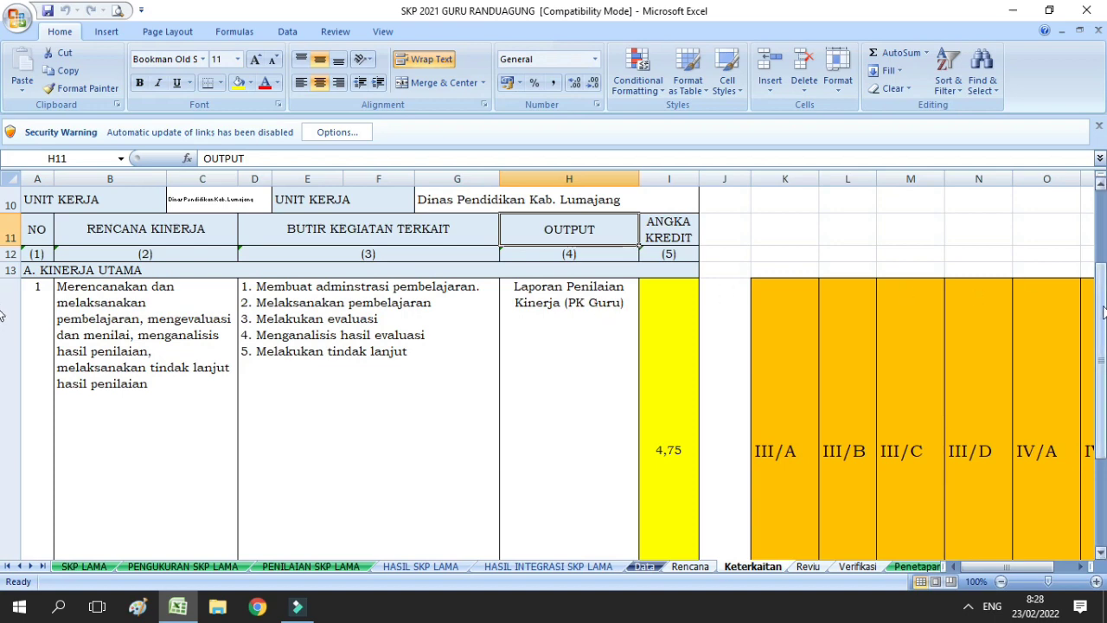
mouse_move(1102, 311)
left_mouse_down()
mouse_move(1101, 322)
mouse_move(1102, 308)
left_mouse_up()
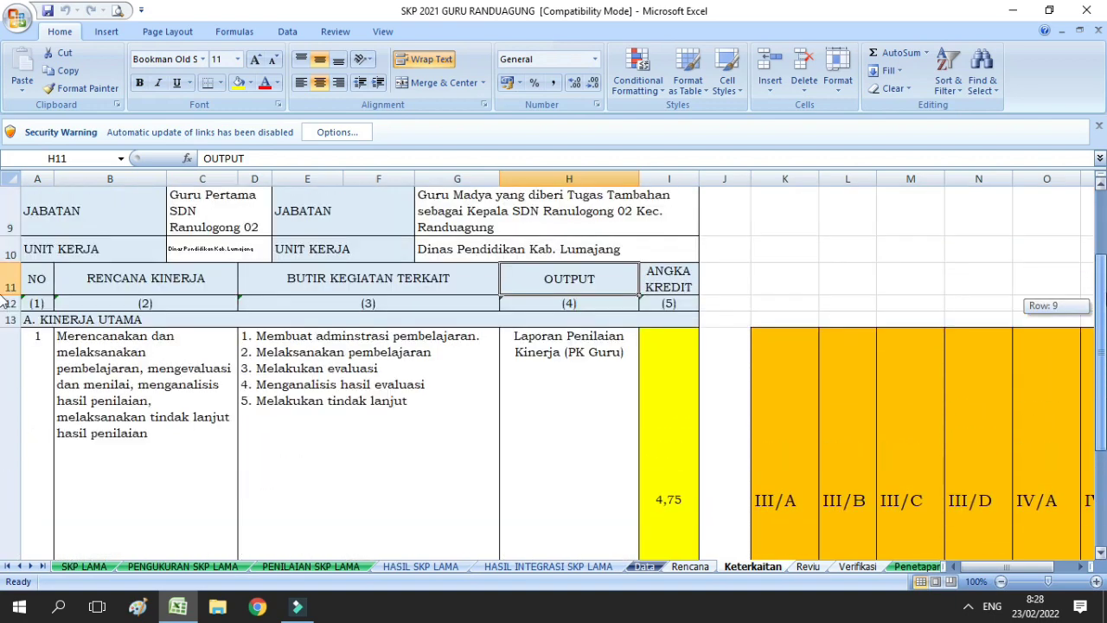
left_click_drag(4, 298, 4, 322)
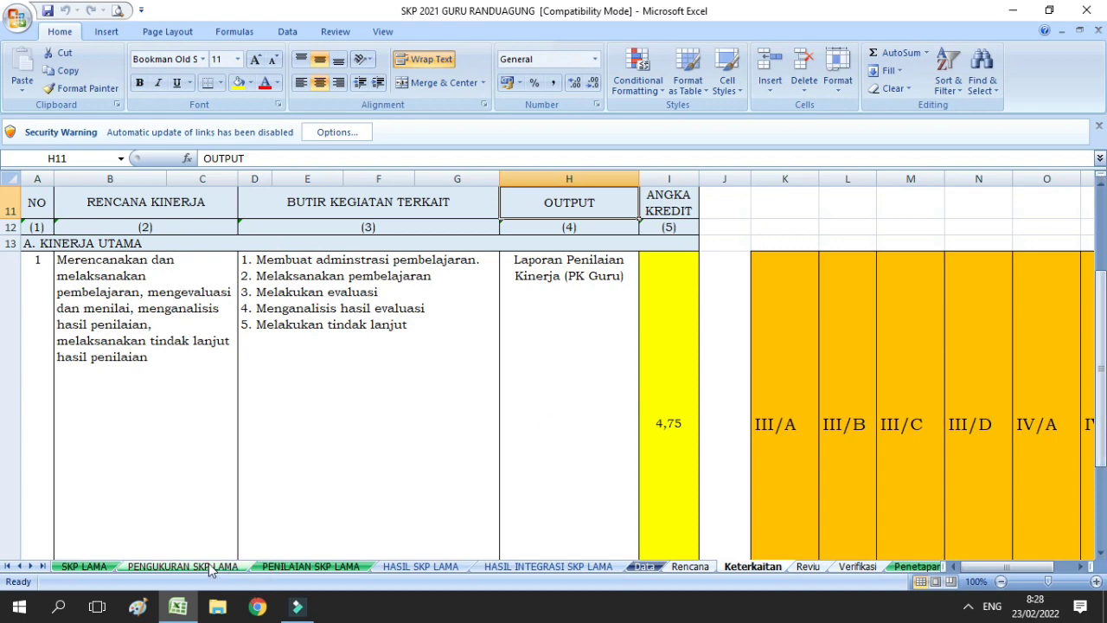
Open the PENGUKURAN SKP LAMA sheet and highlight the AK column beside REALISASI to check its credit values
left_click(183, 566)
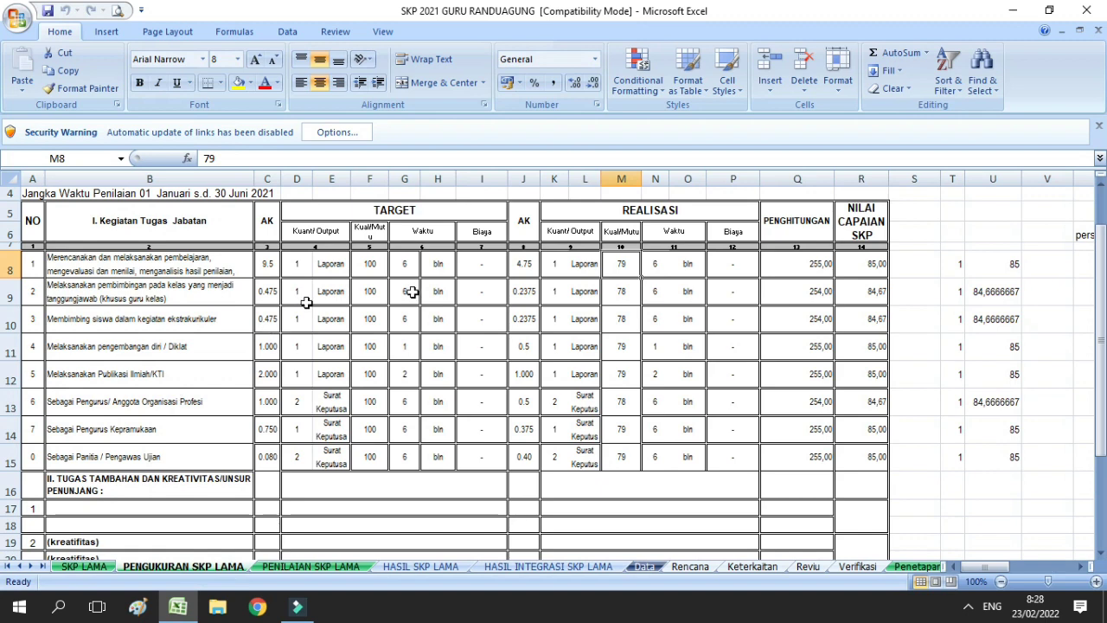
left_click(529, 223)
left_click(525, 179)
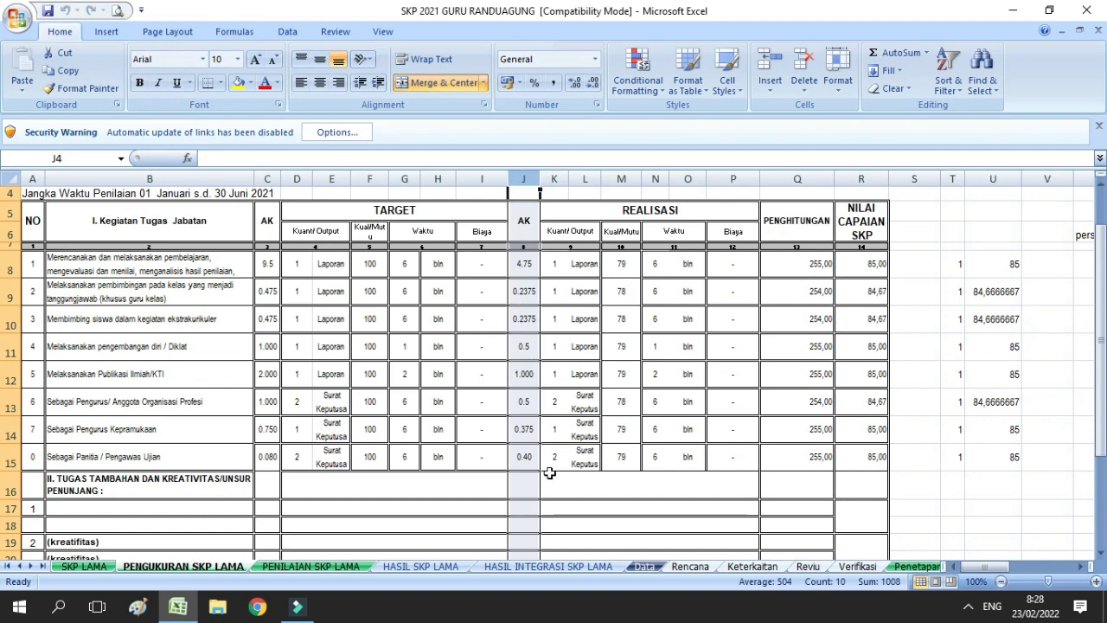
Return to Keterkaitan and go through the ANGKA KREDIT cells from the first main activity down to the additional activities
left_click(751, 567)
left_click(671, 324)
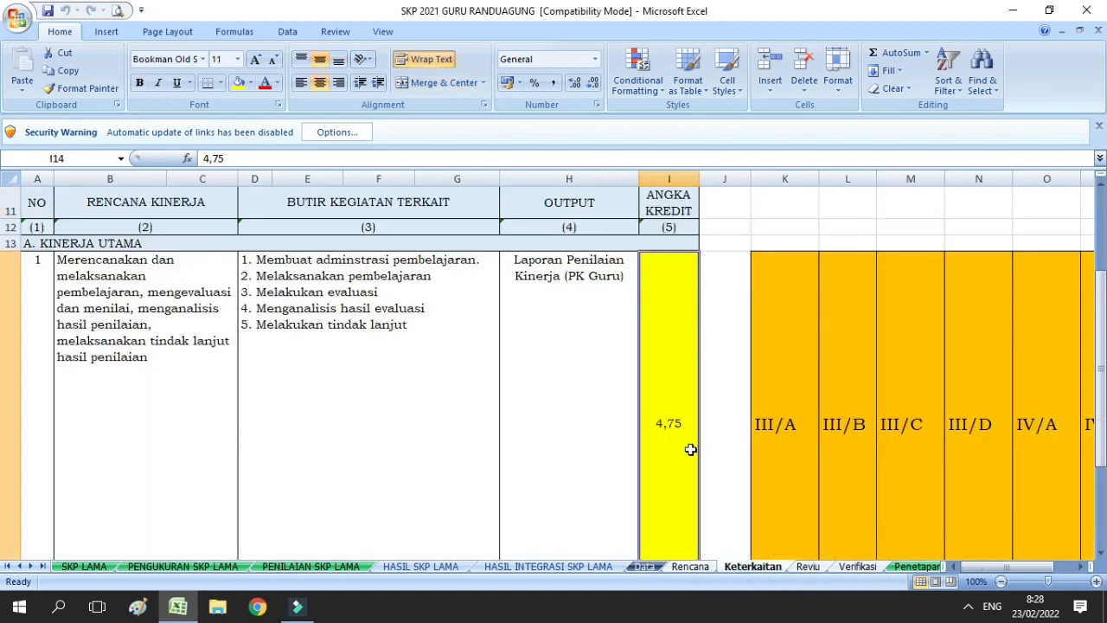
key("Down")
key("Down")
key("Down")
key("Down")
key("Down")
key("Down")
key("Down")
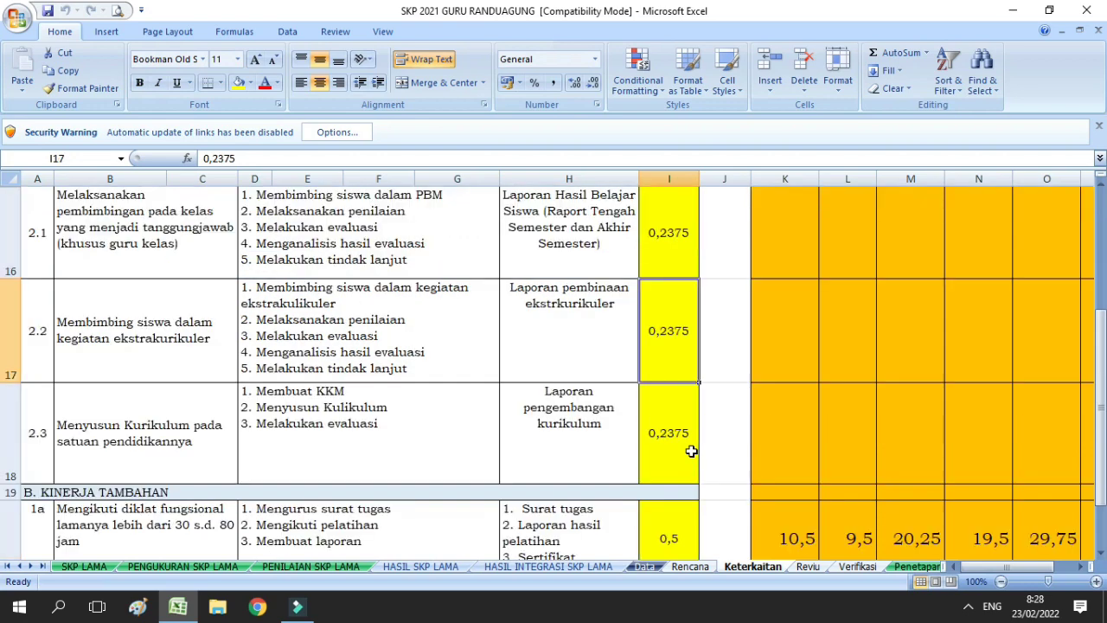
key("Down")
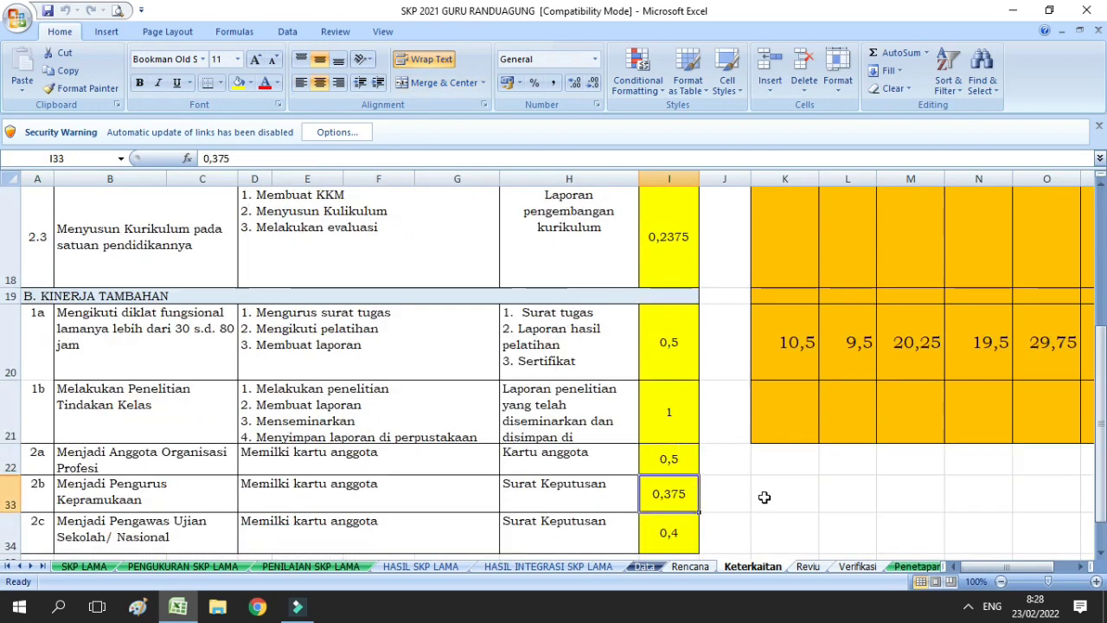
Open the Reviu sheet and examine its plan table, the Pengelola Kinerja signature block and the Catatan Perbaikan cells
left_click(808, 567)
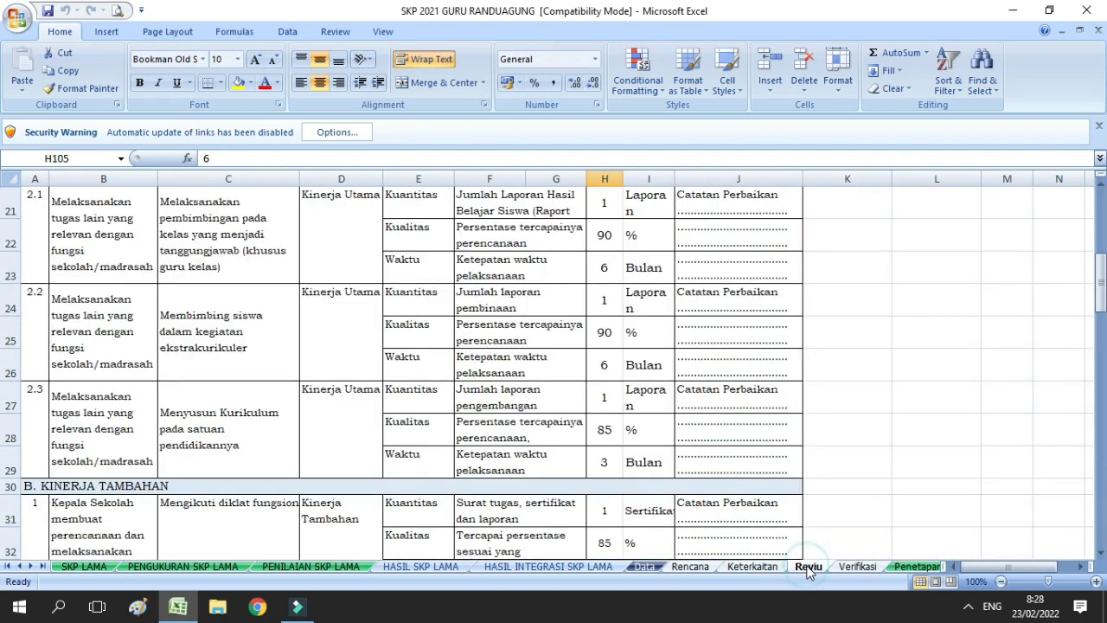
left_click_drag(1103, 300, 1103, 262)
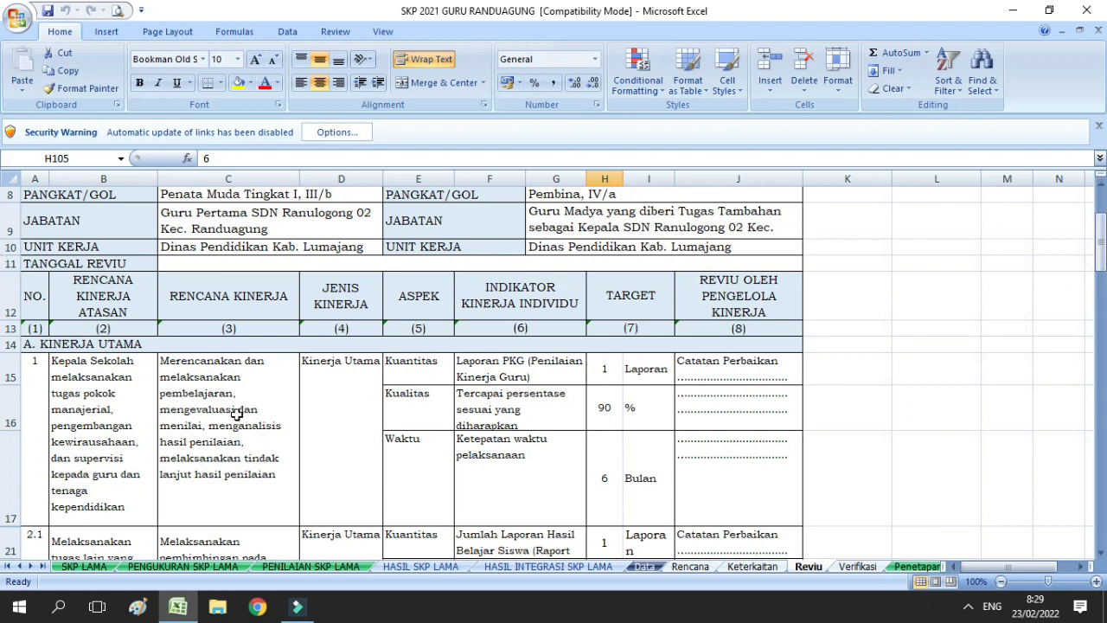
left_click_drag(1101, 227, 3, 510)
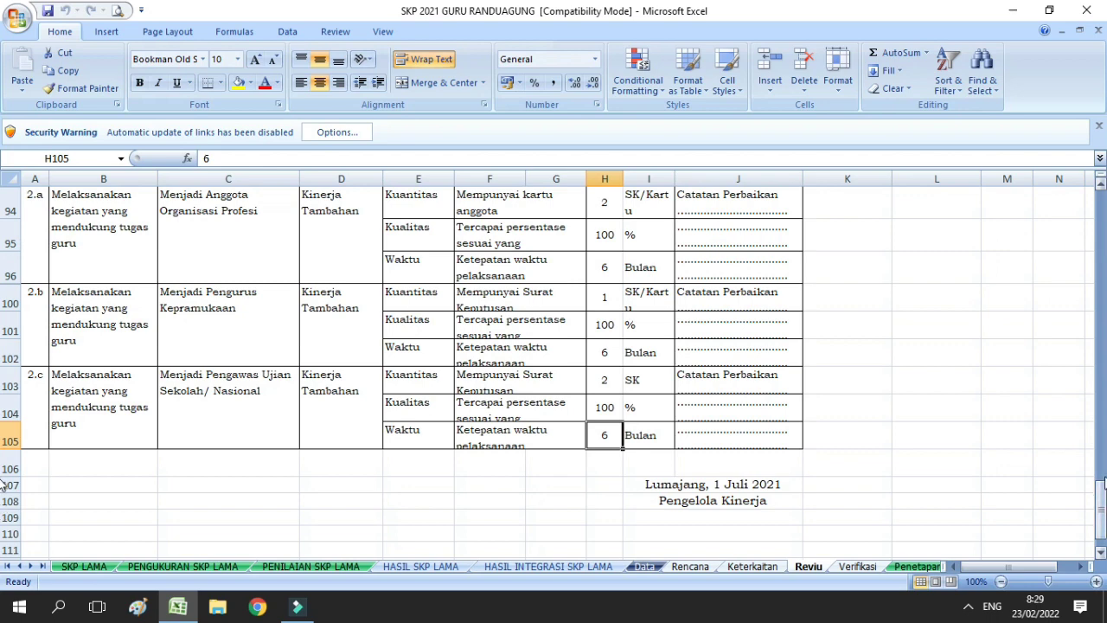
left_click_drag(1103, 485, 1103, 490)
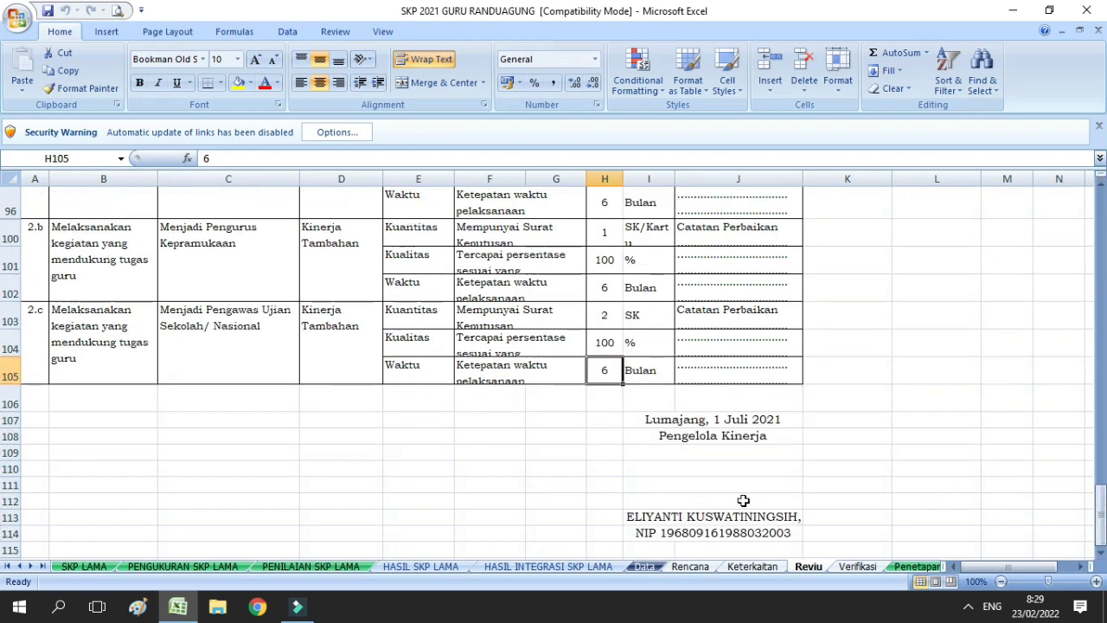
left_click_drag(1101, 502, 1101, 232)
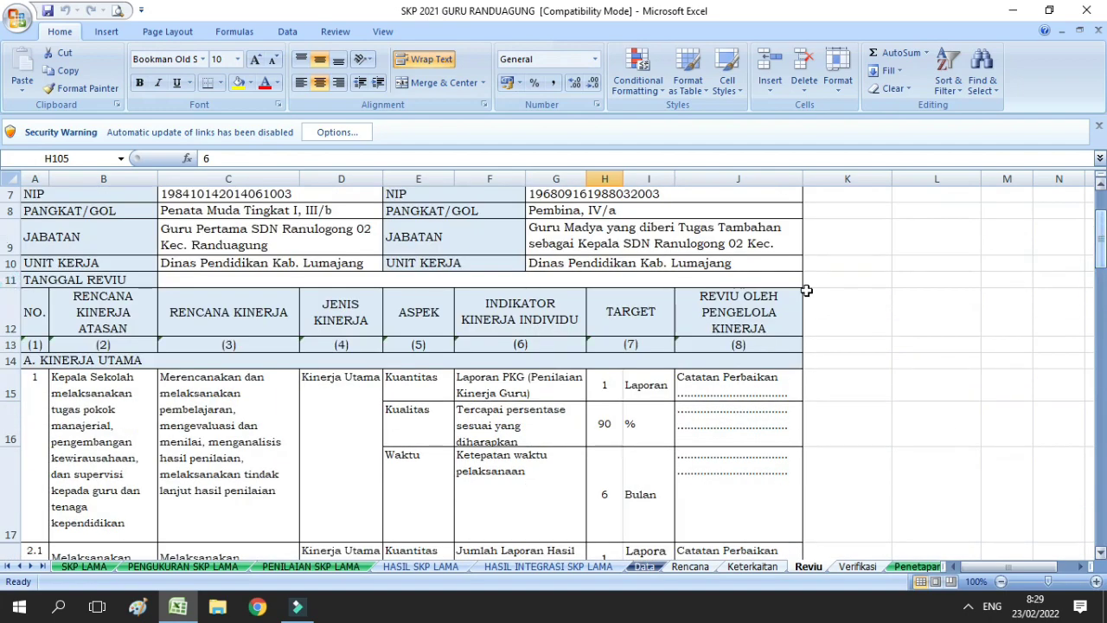
left_click(710, 410)
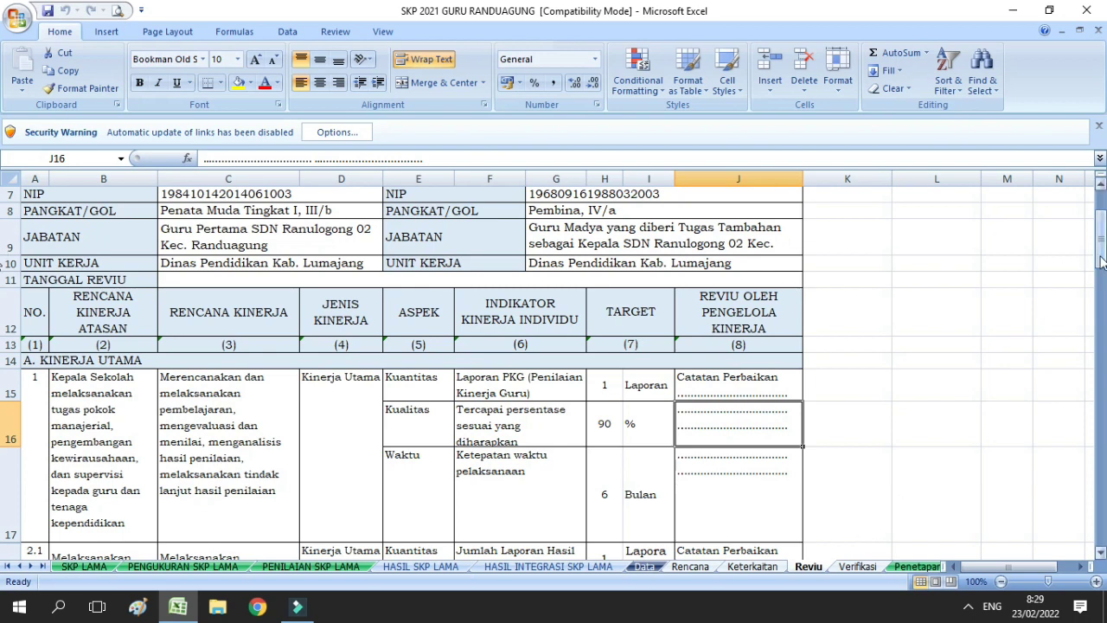
Open the Verifikasi sheet and review the Tim Penilai Angka Kredit signature block and the Terkait/Tidak Terkait column
left_click(858, 566)
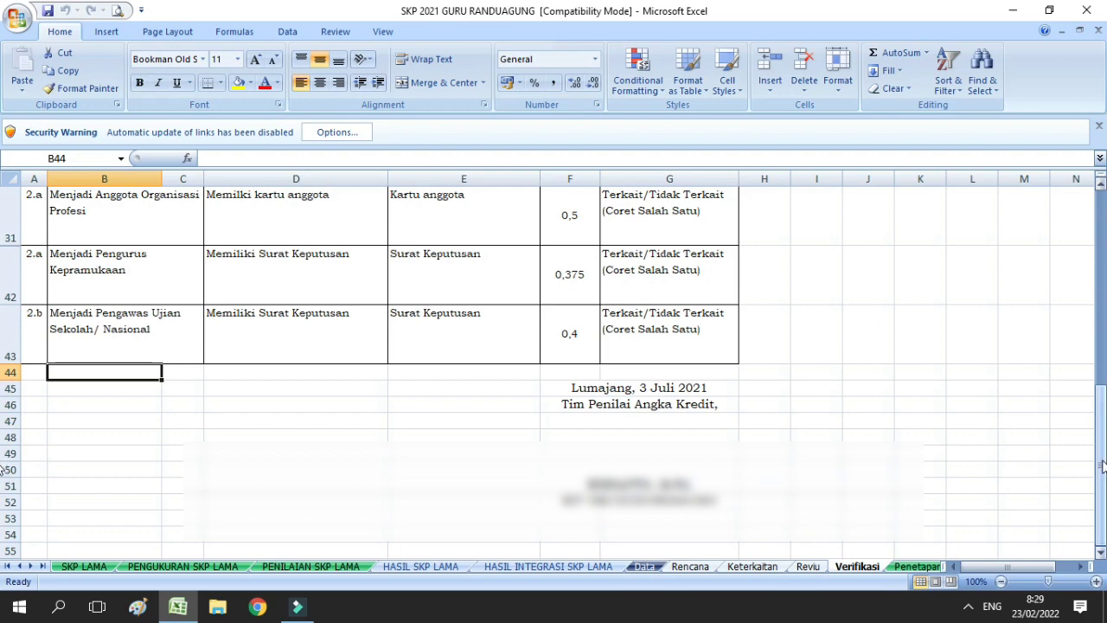
left_click_drag(1101, 461, 1101, 338)
mouse_move(2, 338)
left_mouse_down()
mouse_move(2, 244)
mouse_move(2, 344)
left_mouse_up()
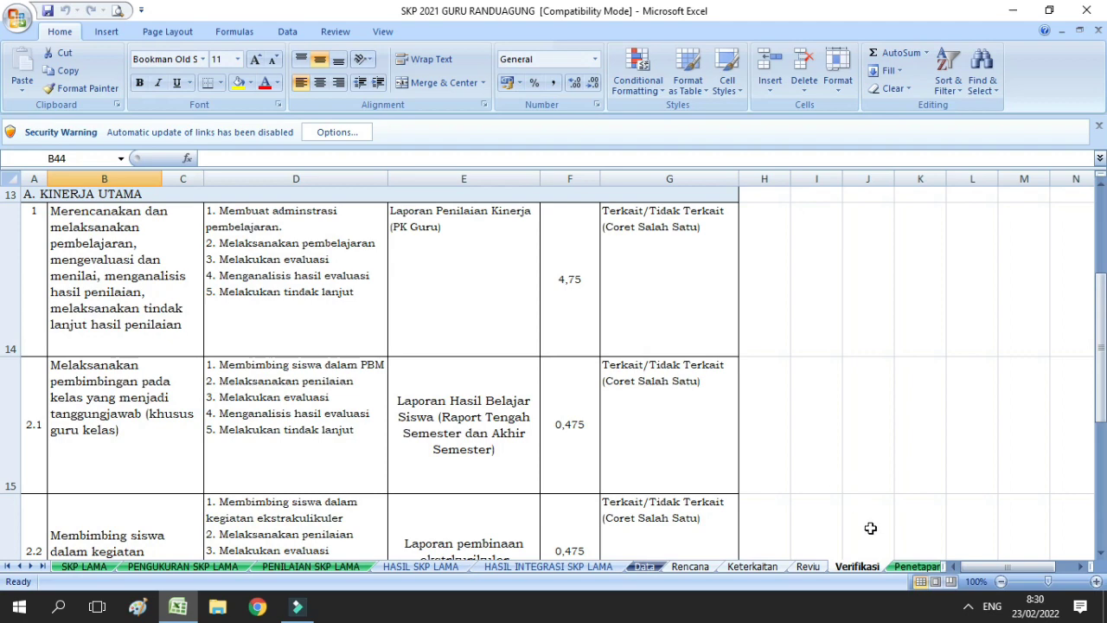
Open the Penetapan sheet and review its individual performance indicators and targets, checking the Verifikasi sheet in between
left_click(918, 568)
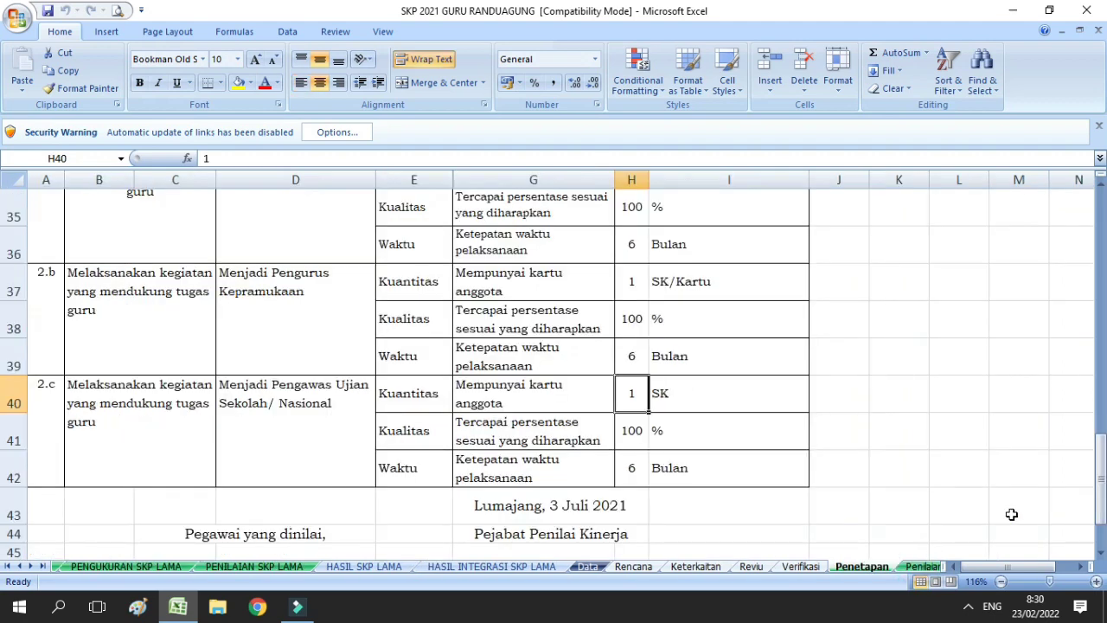
left_click_drag(1105, 488, 1104, 290)
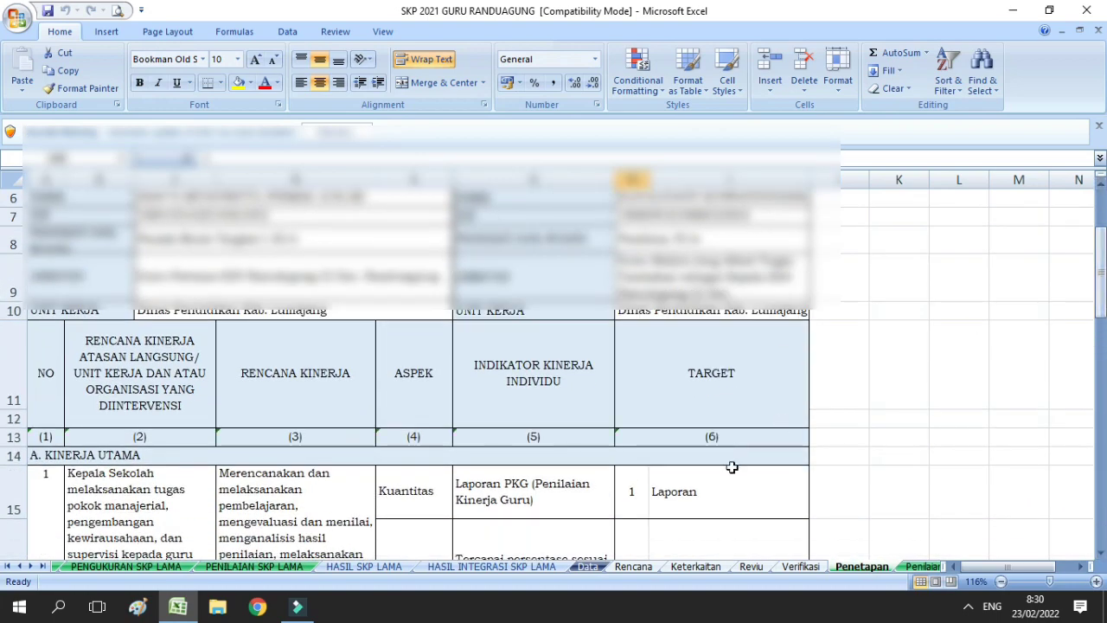
left_click(803, 567)
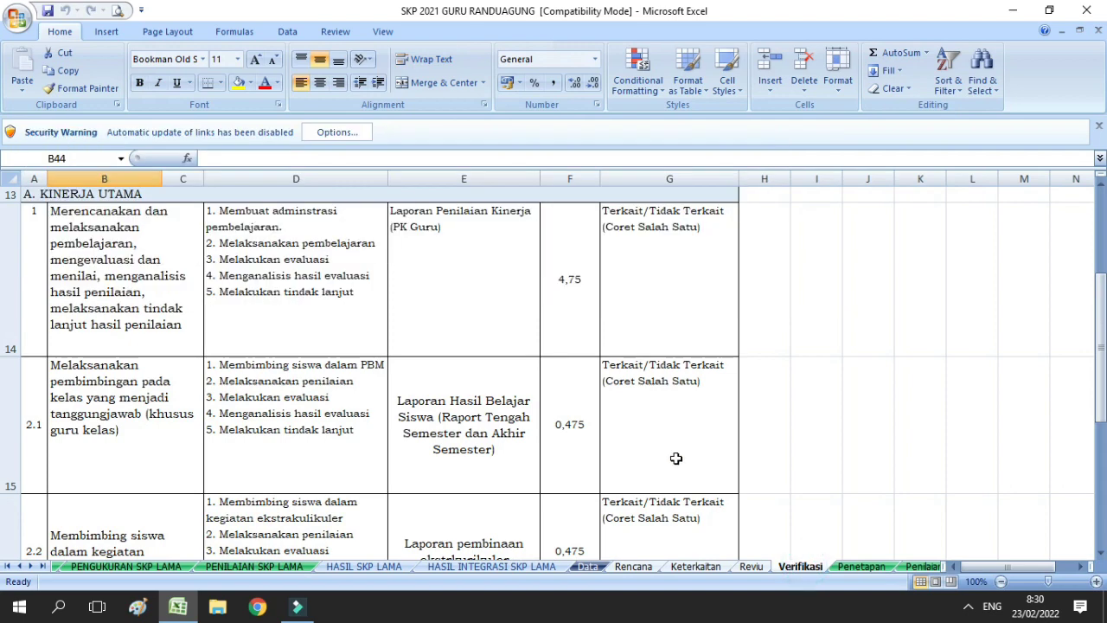
left_click(862, 568)
mouse_move(1100, 262)
left_mouse_down()
mouse_move(1101, 315)
mouse_move(1100, 249)
left_mouse_up()
left_click_drag(4, 252, 4, 332)
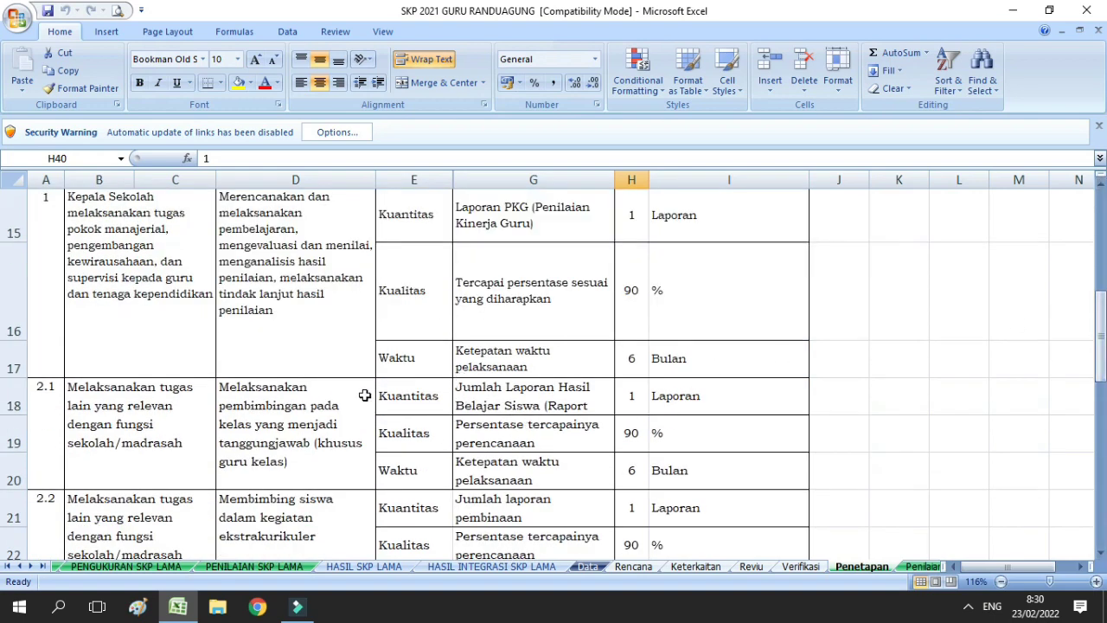
Compare the Rencana plans with the Penetapan sheet and go back to the Verifikasi sheet
left_click(627, 570)
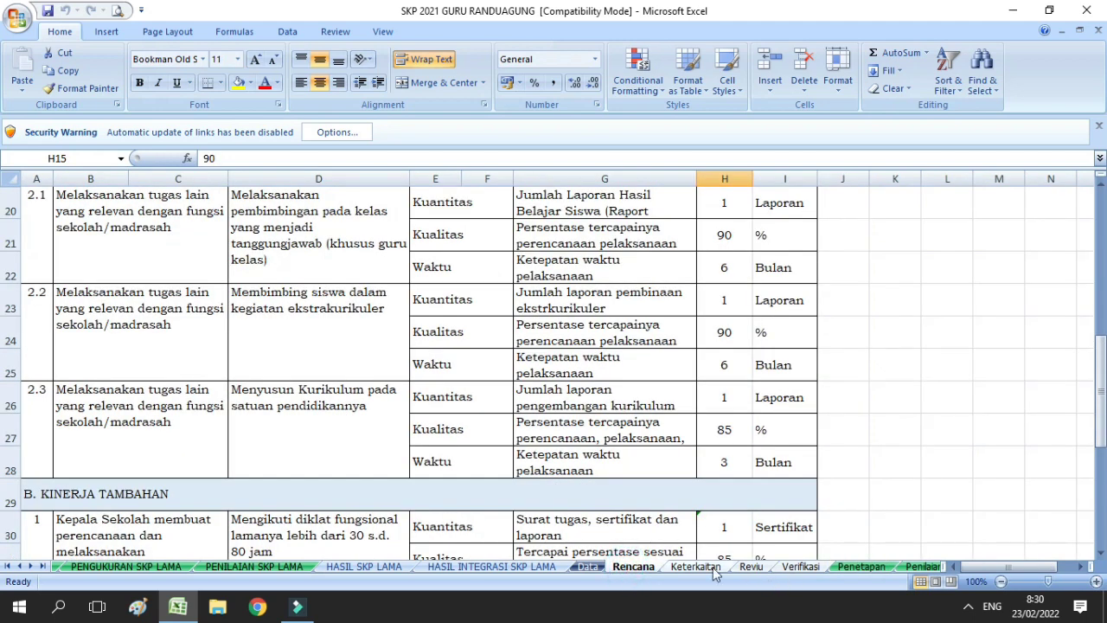
left_click(862, 568)
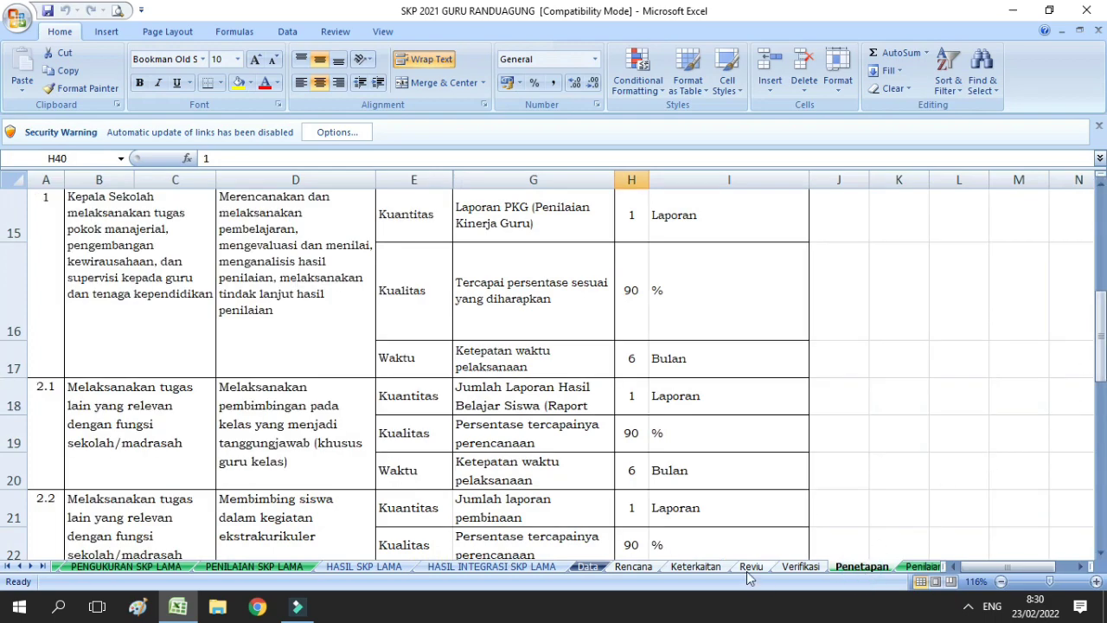
left_click(804, 568)
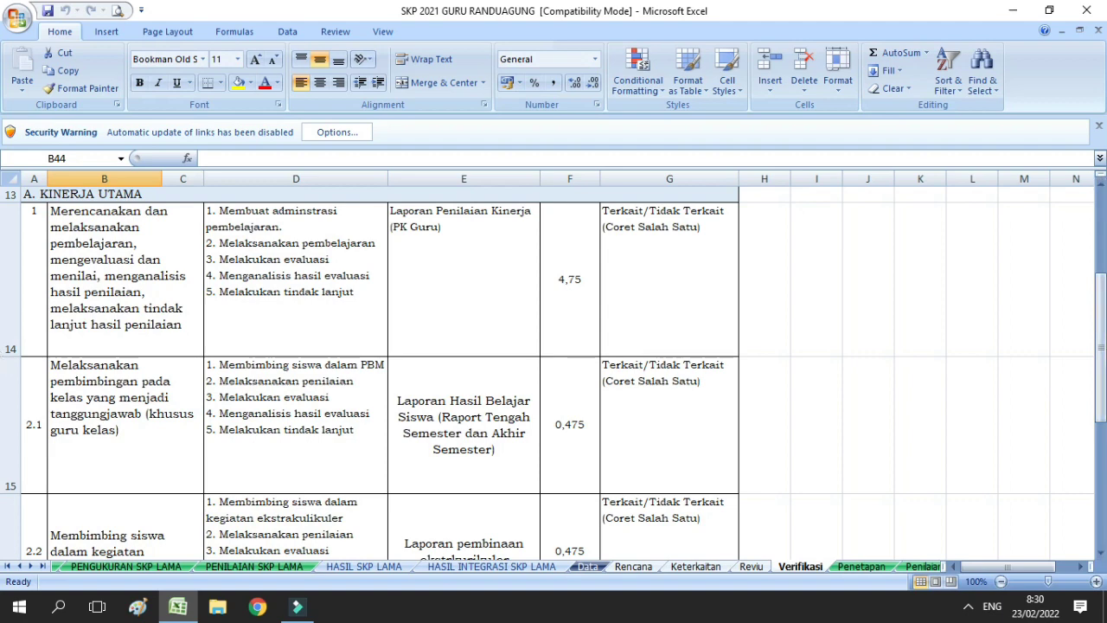
Open the Penetapan sheet and review the indicators and targets of the main performance plans
left_click(870, 569)
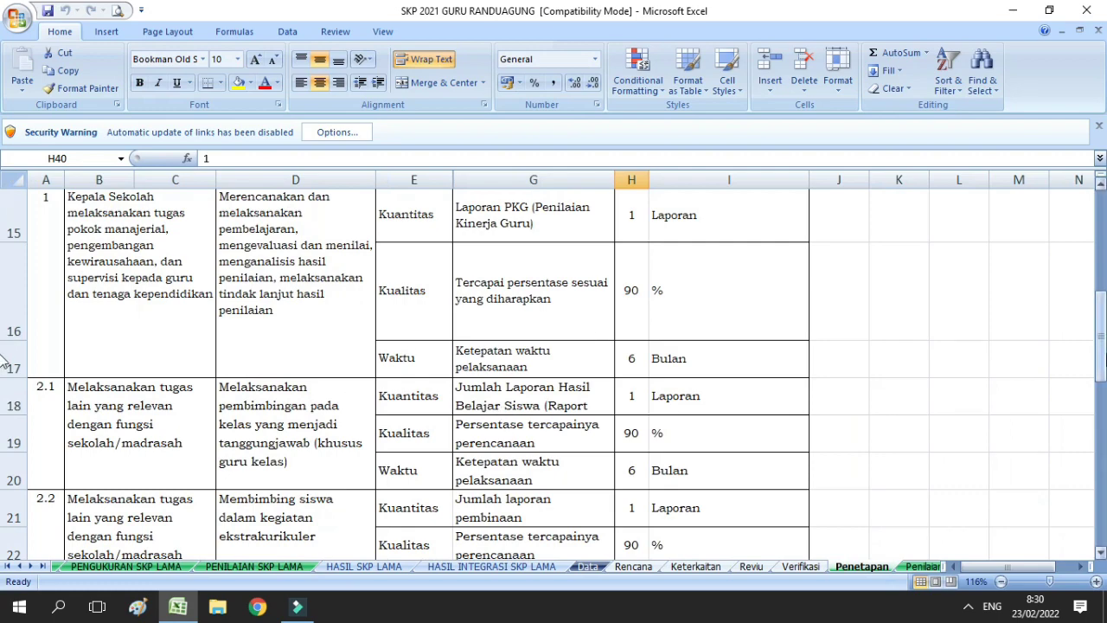
mouse_move(1103, 352)
left_mouse_down()
mouse_move(1104, 266)
mouse_move(1106, 331)
left_mouse_up()
left_click_drag(4, 336, 4, 363)
Open the Penilaian SKP sheet and go to the beginning of its assessment table
left_click(922, 566)
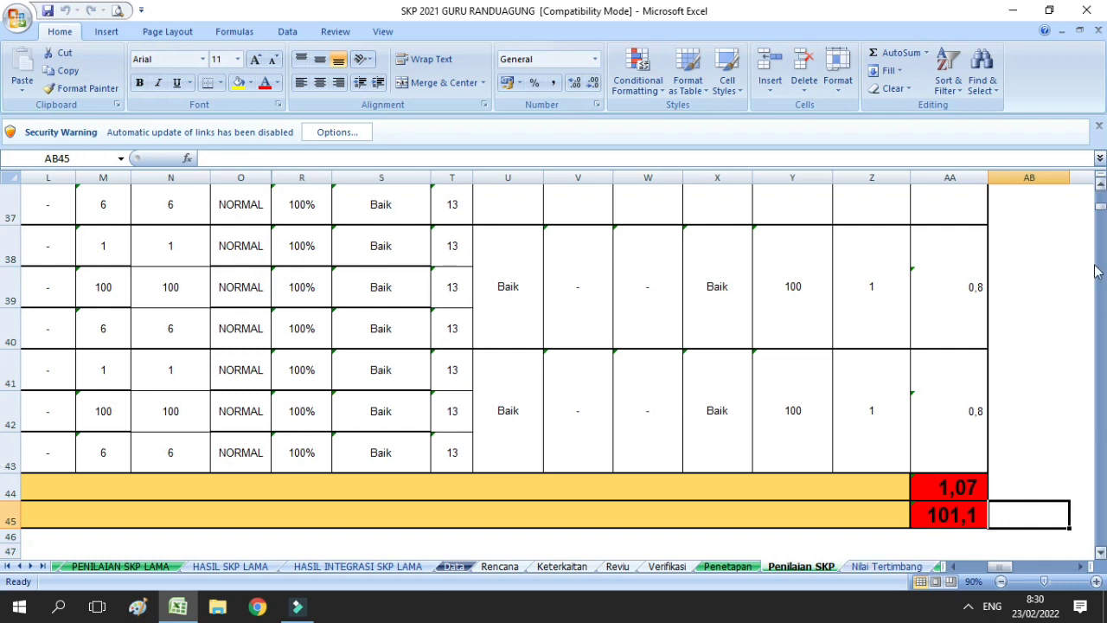
left_click_drag(1101, 211, 1102, 202)
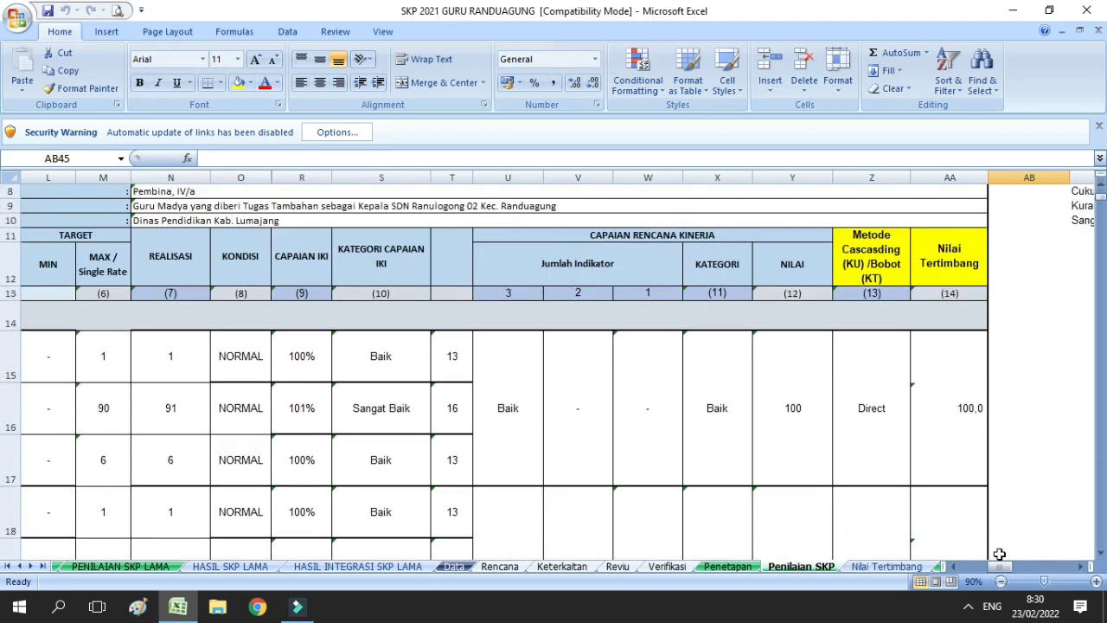
left_click_drag(999, 567, 976, 572)
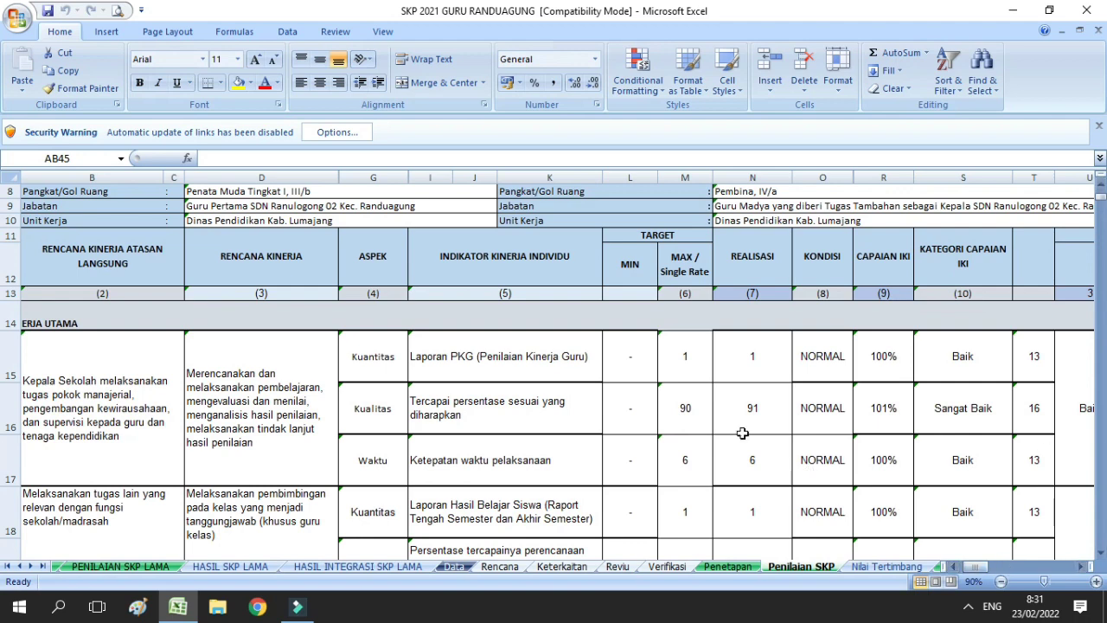
Compare the target and Realisasi of the first plan's Kualitas row and inspect its Kategori Capaian IKI formula
left_click(694, 413)
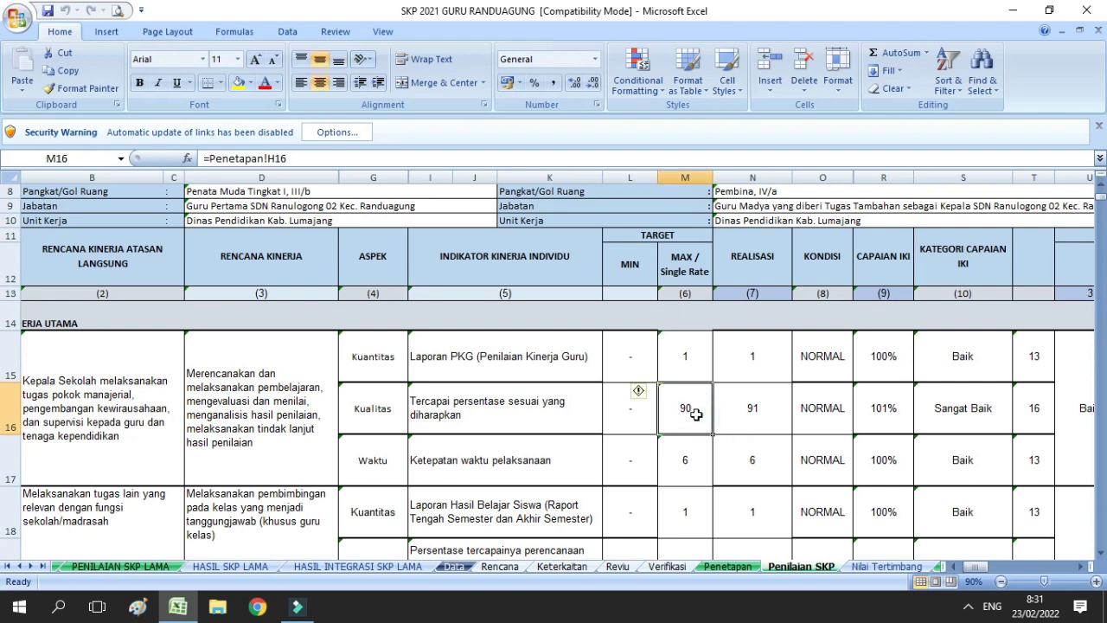
key("Right")
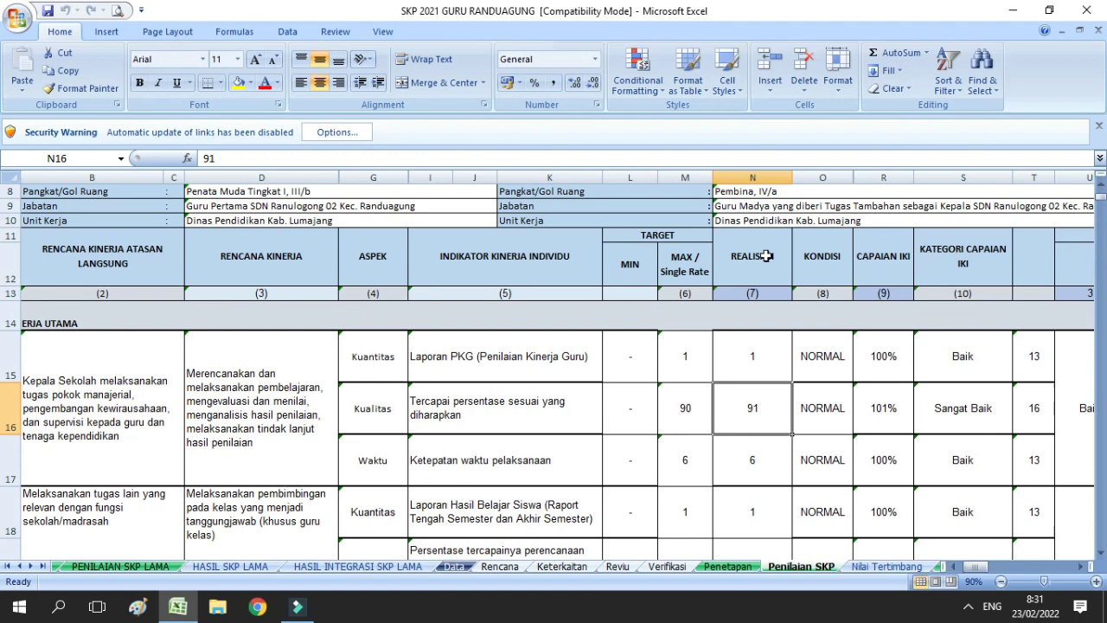
left_click(765, 178)
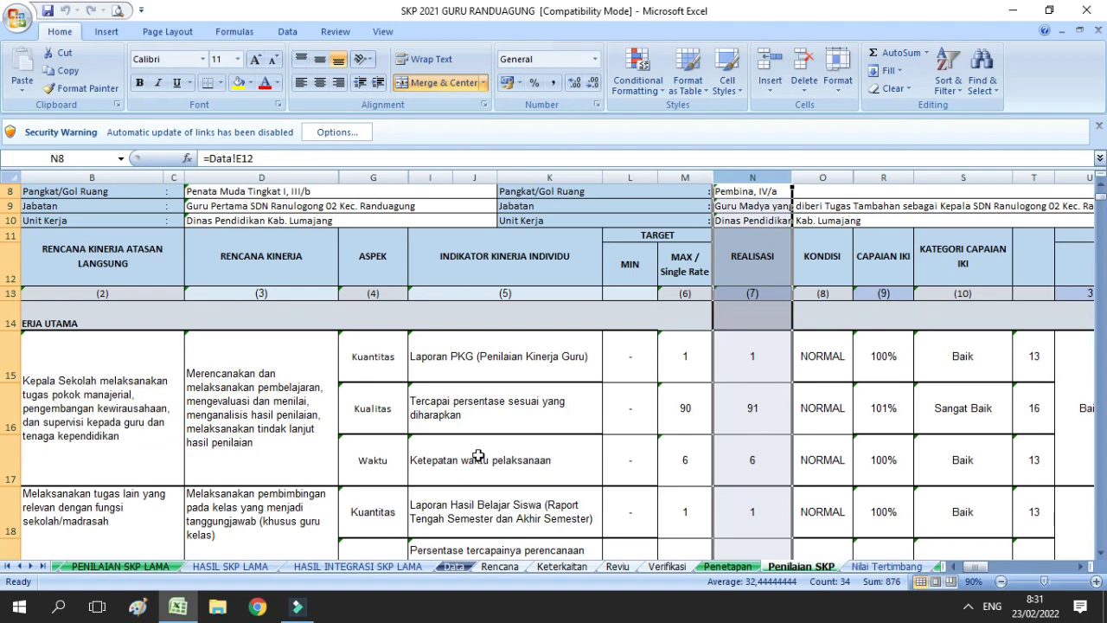
left_click(12, 405)
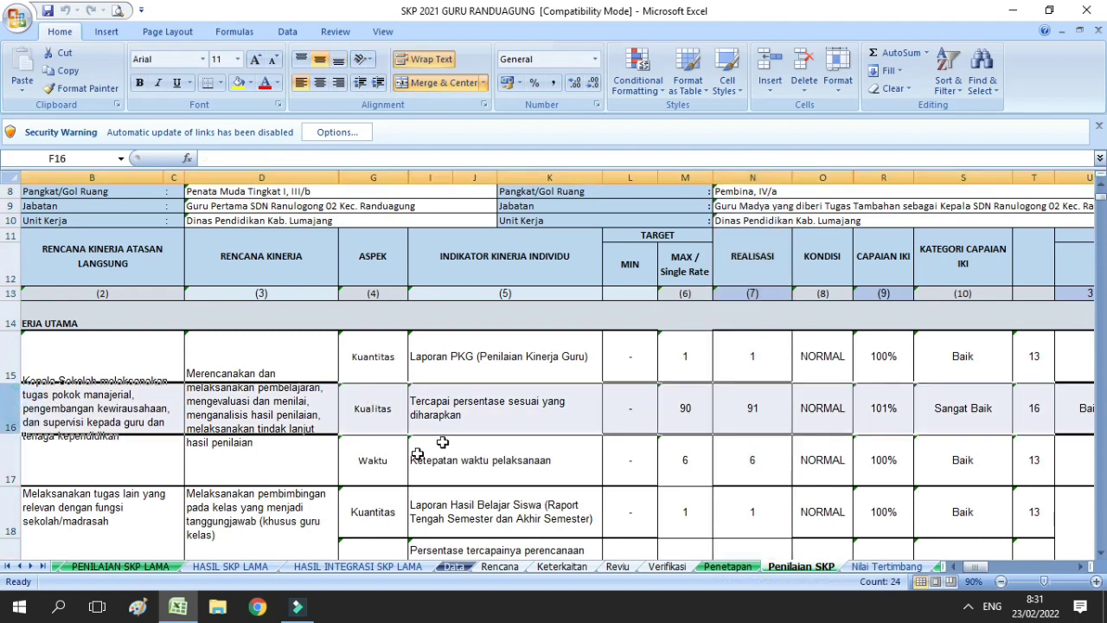
left_click(752, 423)
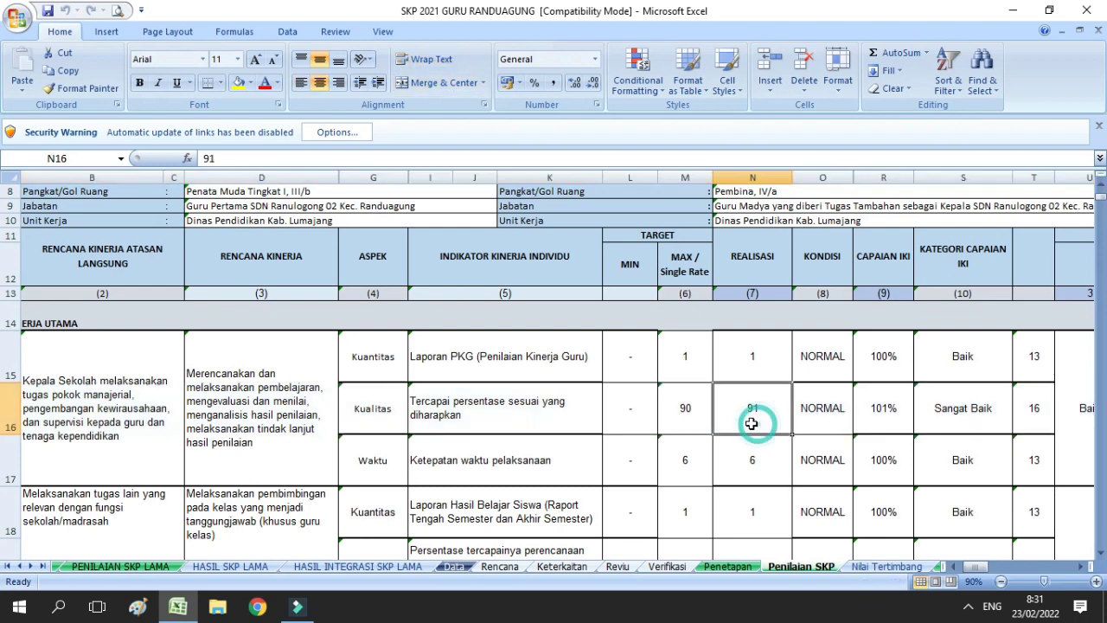
left_click(687, 404)
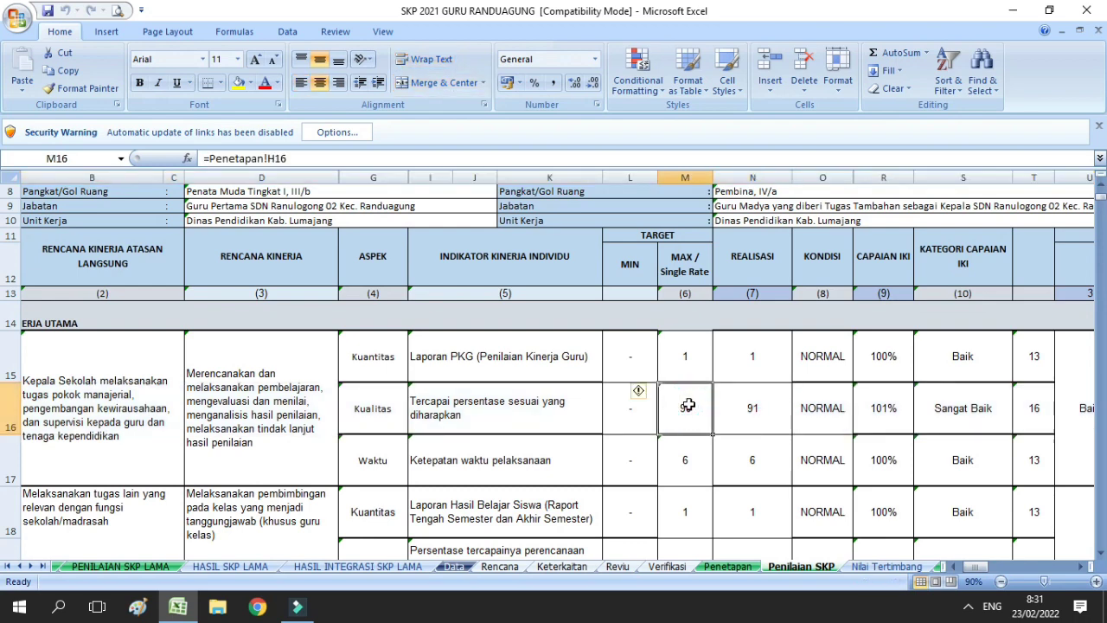
left_click(760, 415)
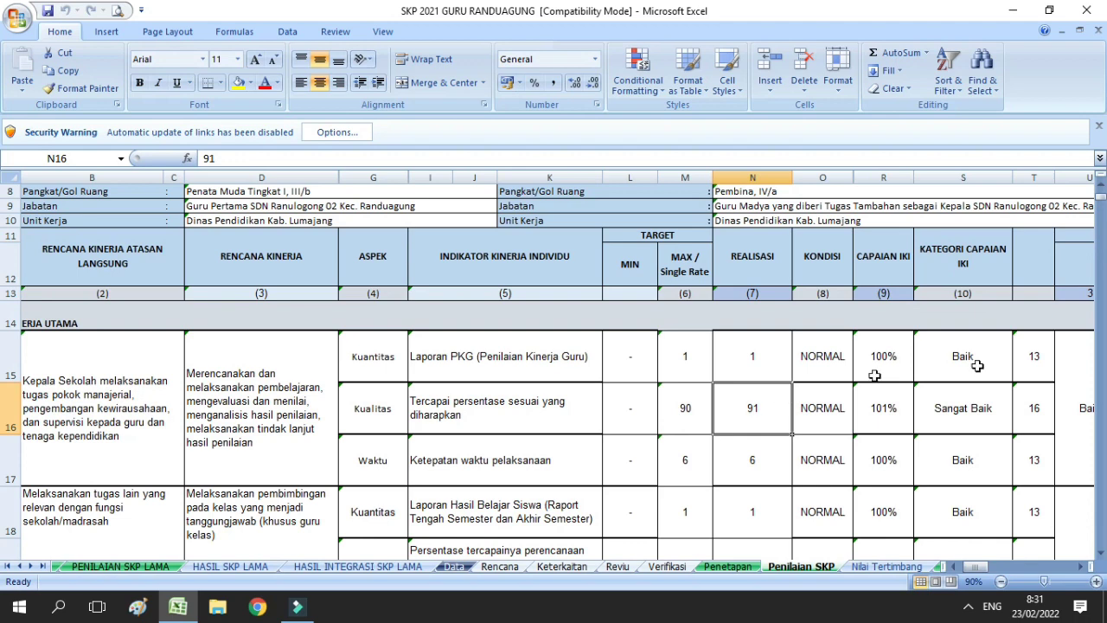
left_click(966, 178)
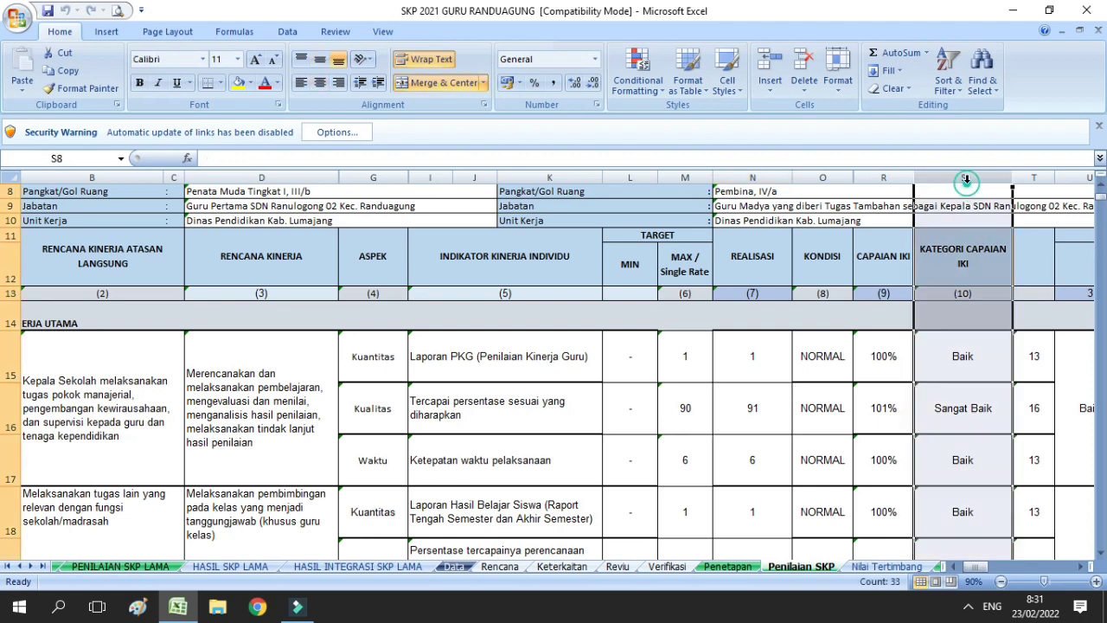
left_click(960, 406)
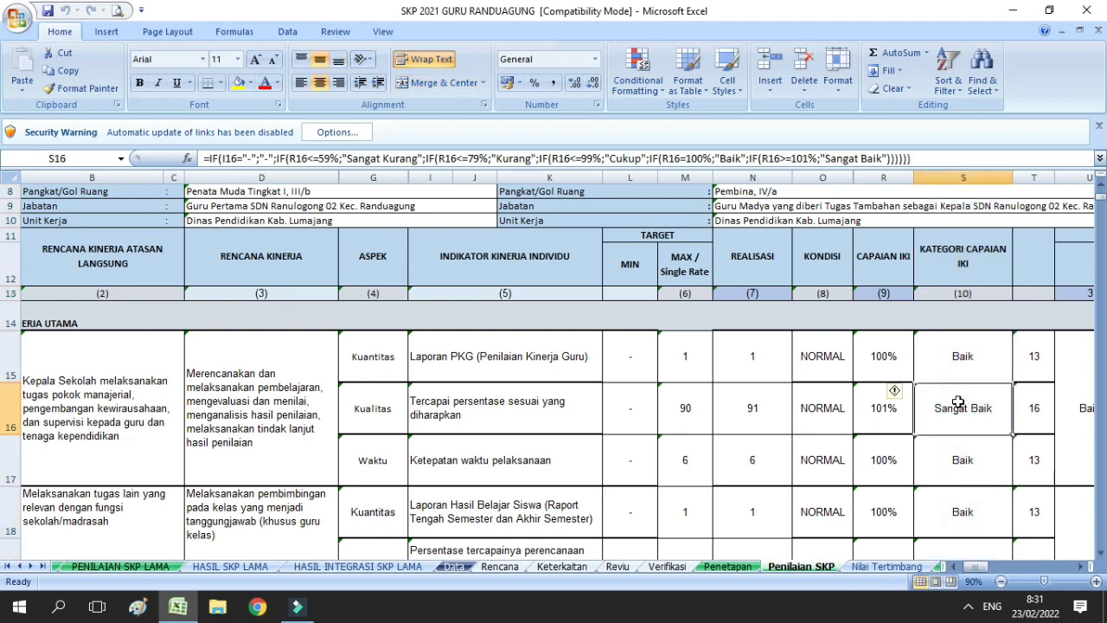
Set the Realisasi of the first plan's Kualitas row (N16) to 80
left_click(758, 421)
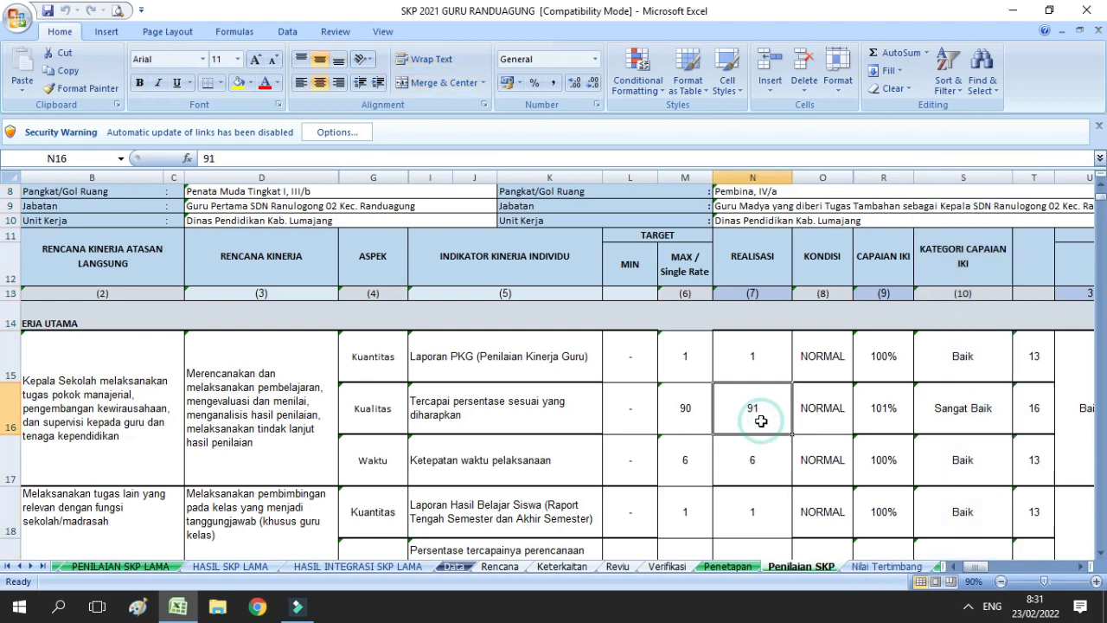
type("80")
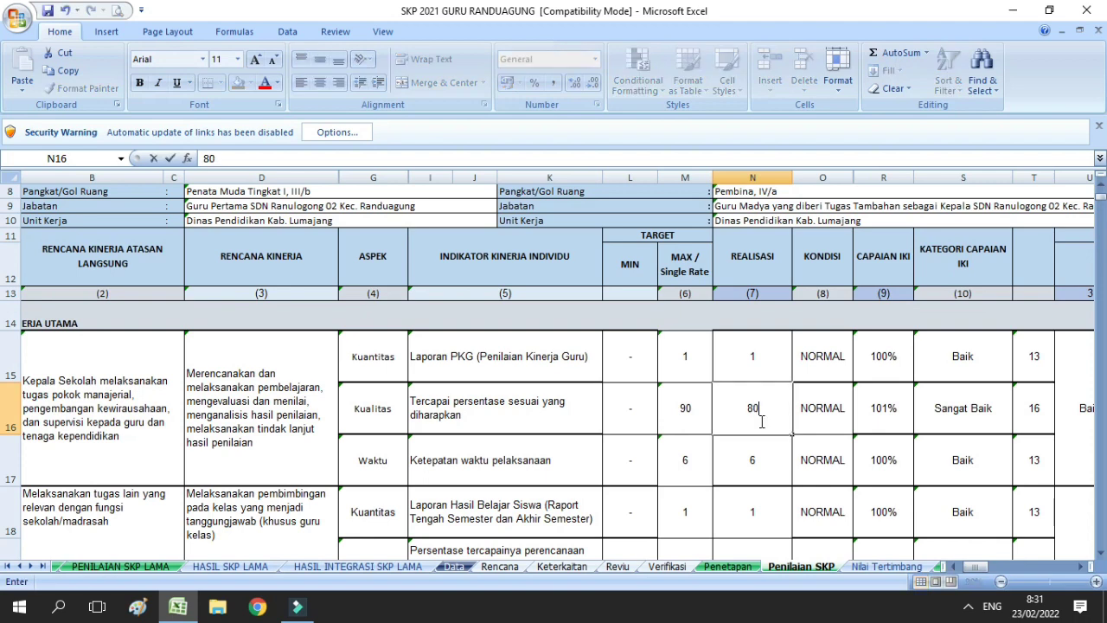
key("Return")
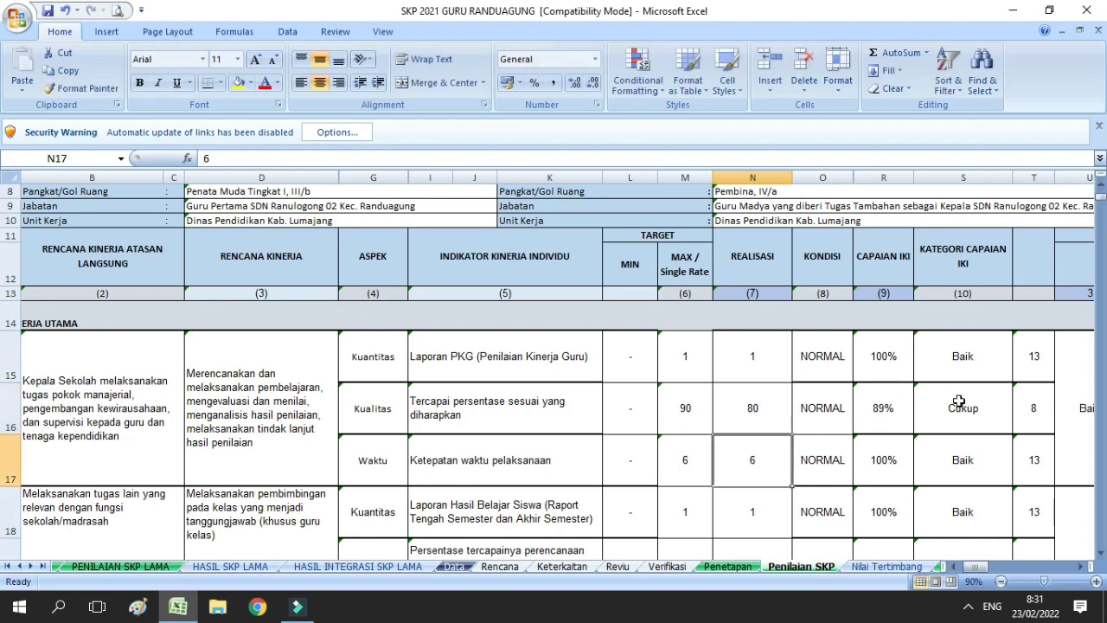
Set the Realisasi in N16 to 90, matching the target
left_click(761, 412)
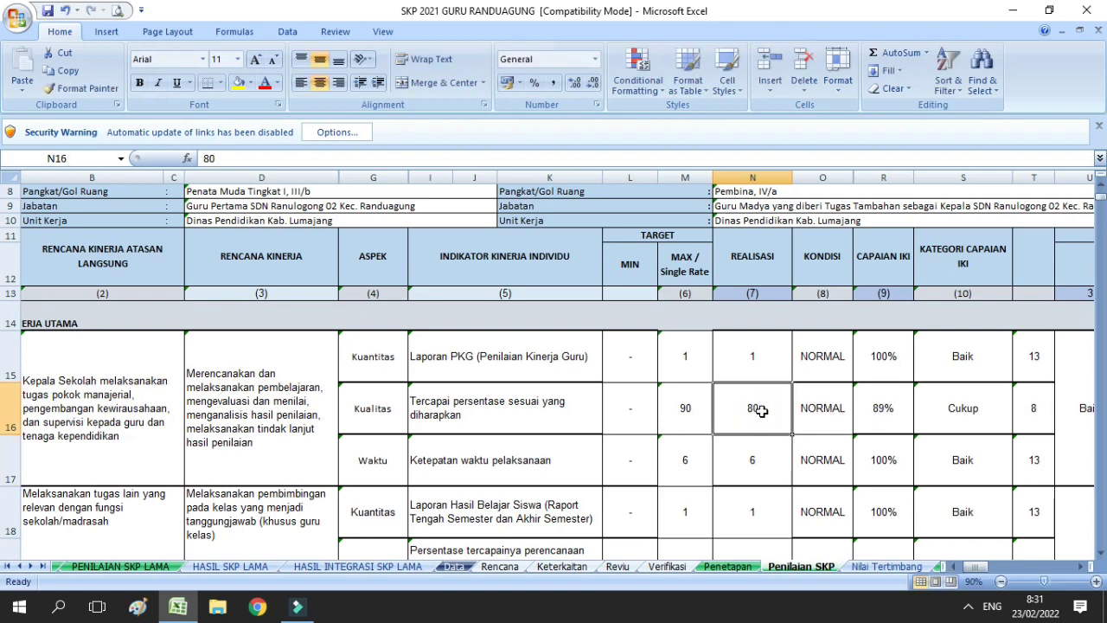
type("91")
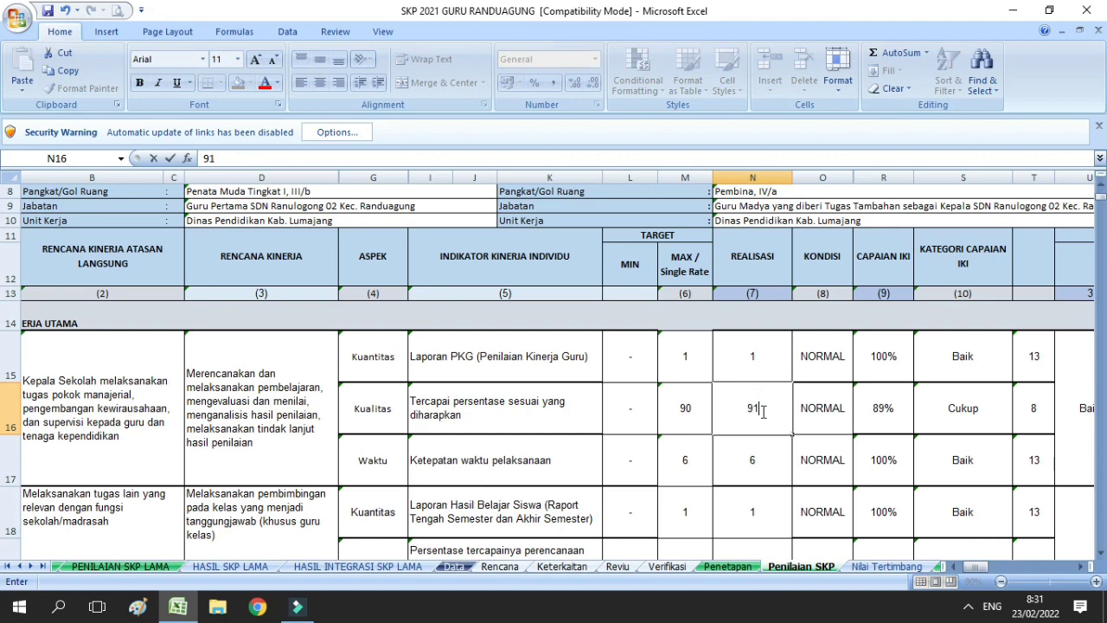
key("BackSpace")
type("0")
key("Return")
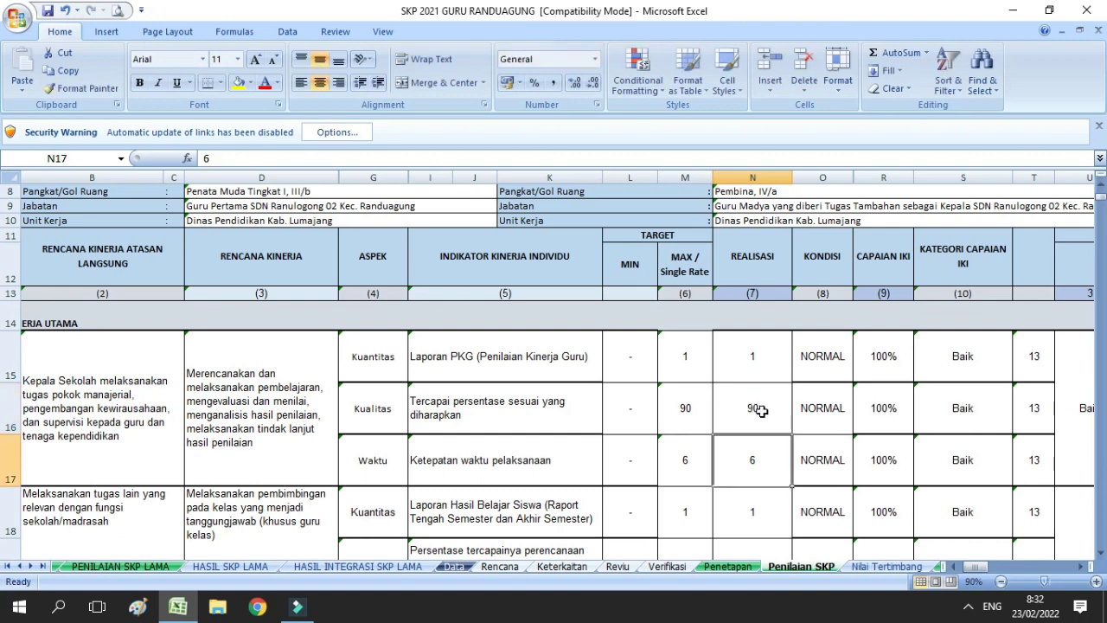
Set the Realisasi in N16 to 91
left_click(760, 411)
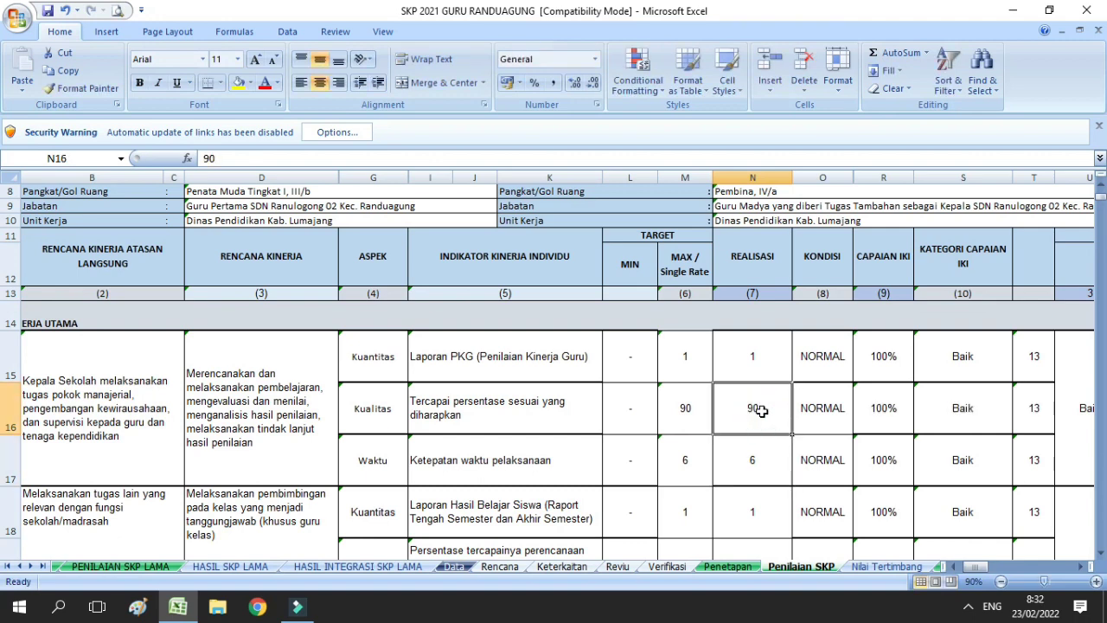
type("91")
key("Return")
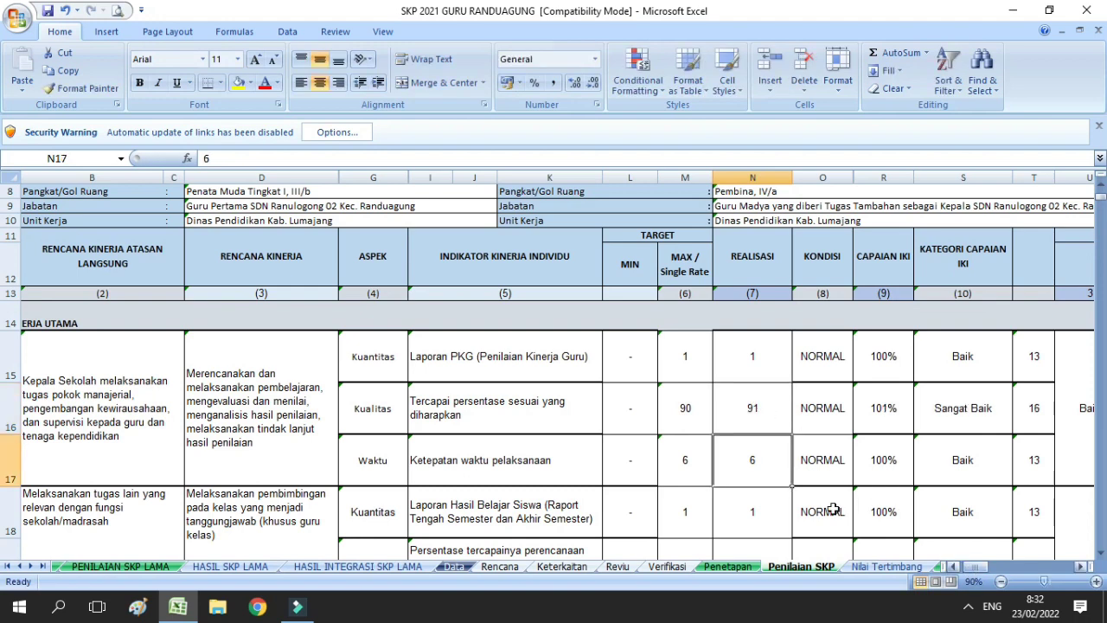
Review the Realisasi values of the main performance plans down to the curriculum development rows
key("Down")
key("Up")
key("Up")
key("Up")
key("Up")
key("Up")
key("Down")
key("Down")
key("Down")
key("Down")
key("Down")
key("Down")
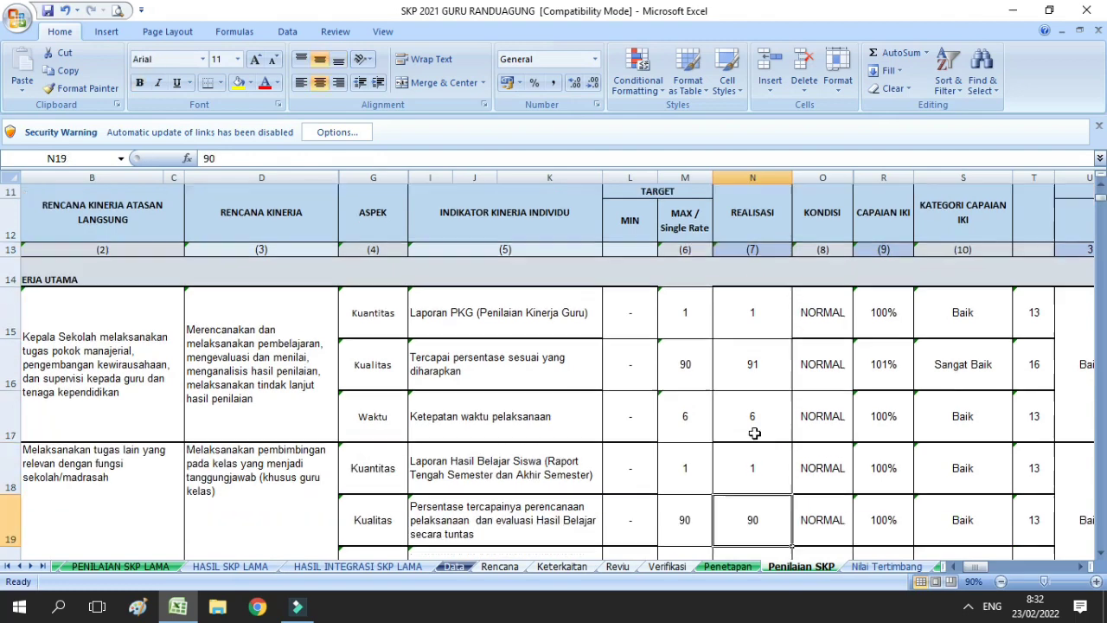
key("Down")
key("Down")
key("Down")
key("Down")
key("Down")
key("Down")
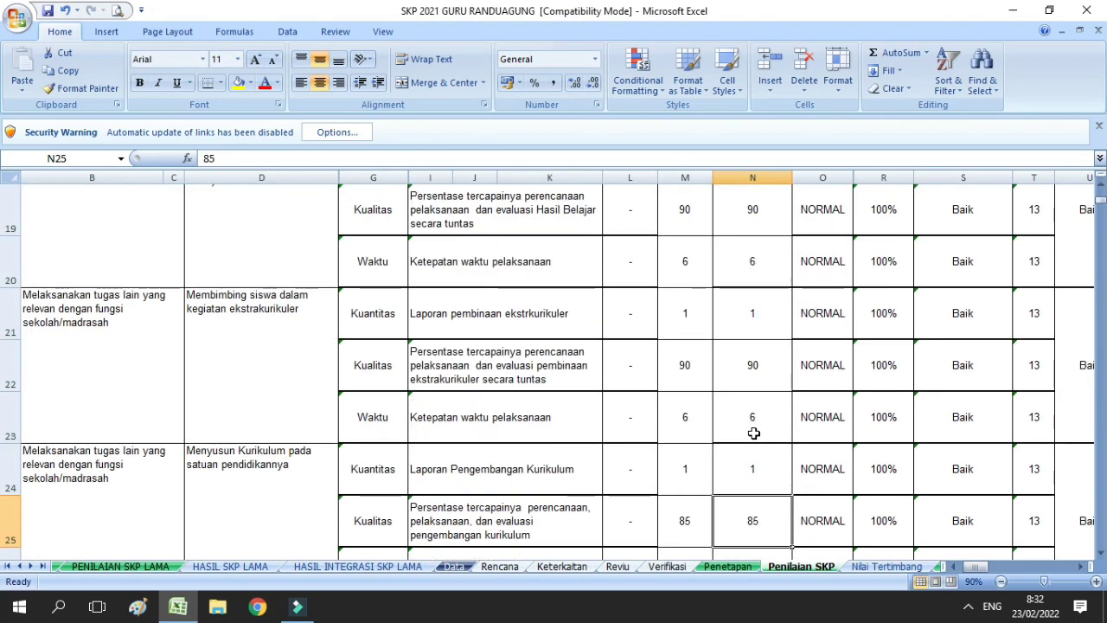
key("Right")
key("Right")
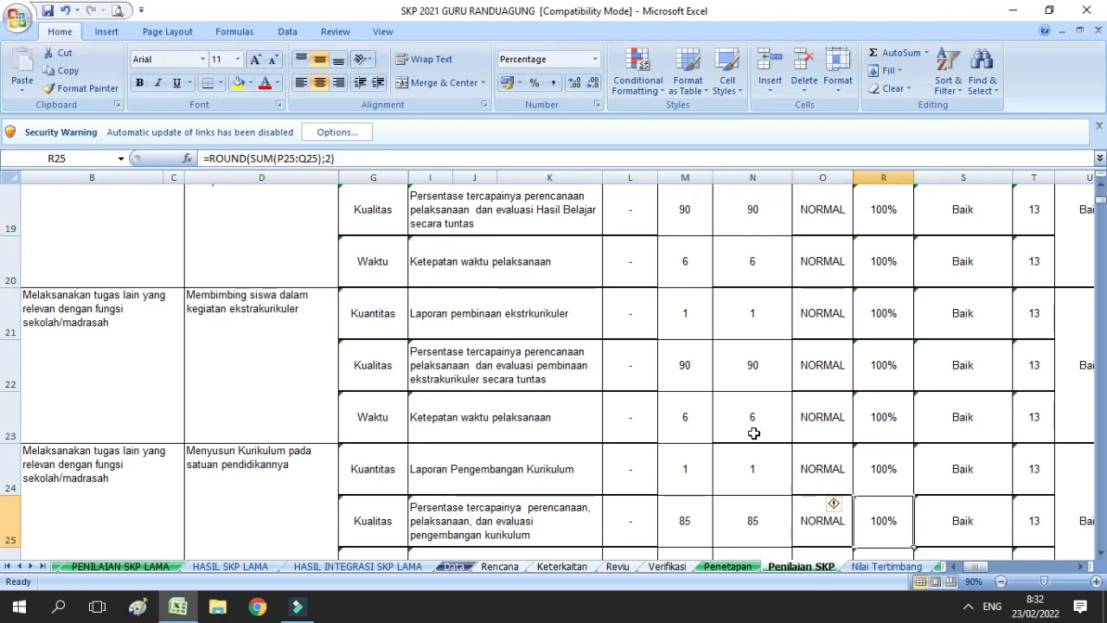
Review the Kondisi and Capaian IKI columns from the table header down to the curriculum development plan
key("Up")
key("Up")
key("Up")
key("Up")
key("Up")
key("Up")
key("Up")
key("Up")
key("Up")
key("Up")
key("Up")
key("Up")
key("Up")
key("Up")
key("Left")
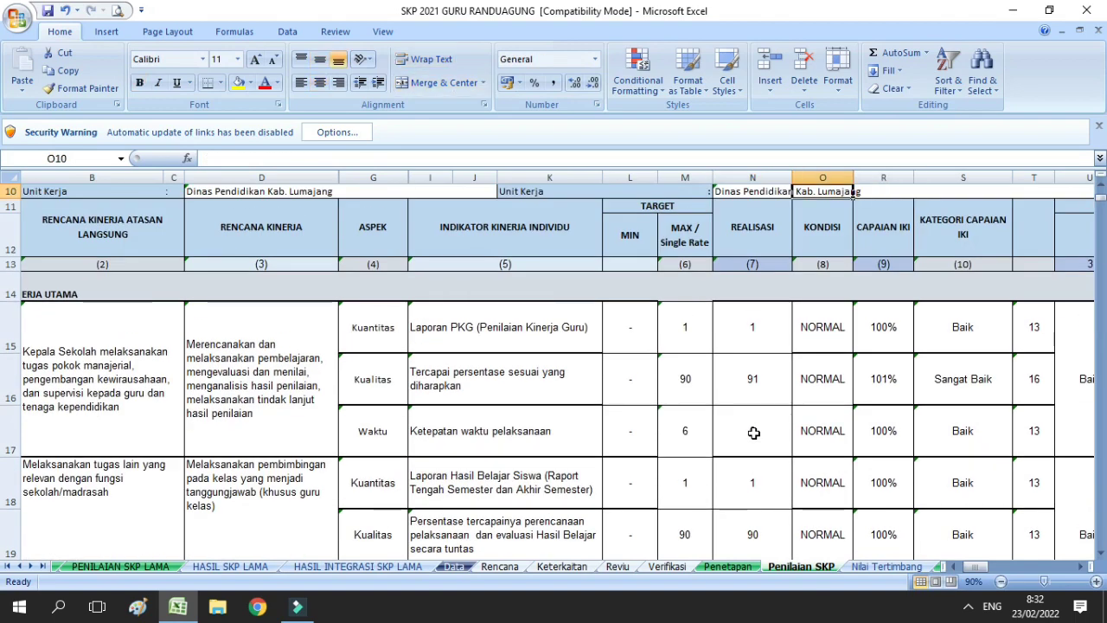
key("Down")
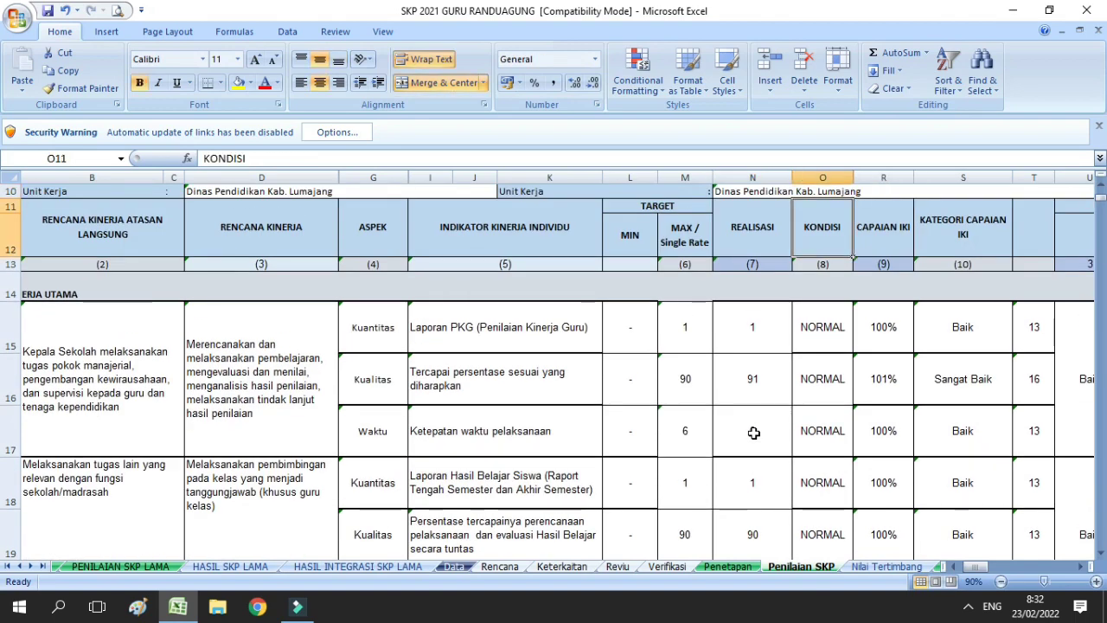
key("Down")
key("Down")
key("Down")
key("Down")
key("Down")
key("Down")
key("Down")
key("Down")
key("Down")
key("Down")
key("Down")
key("Down")
key("Right")
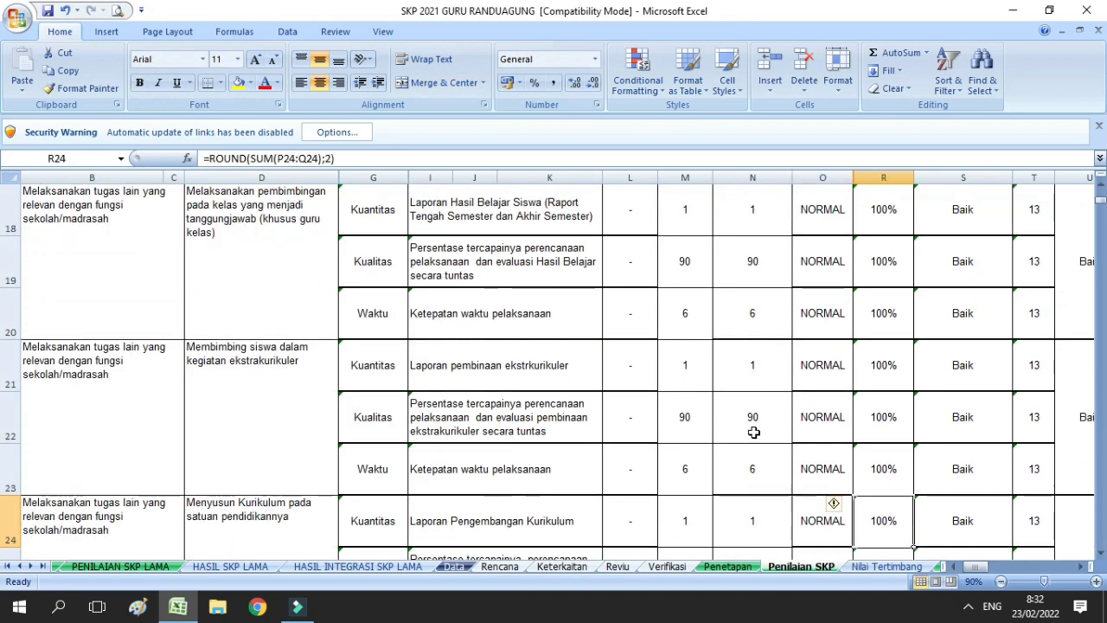
Examine the Kategori, Nilai and cascading method columns for the curriculum development plan, and return to its Realisasi
key("Right")
key("Right")
key("Right")
key("Right")
key("Right")
key("Right")
key("Right")
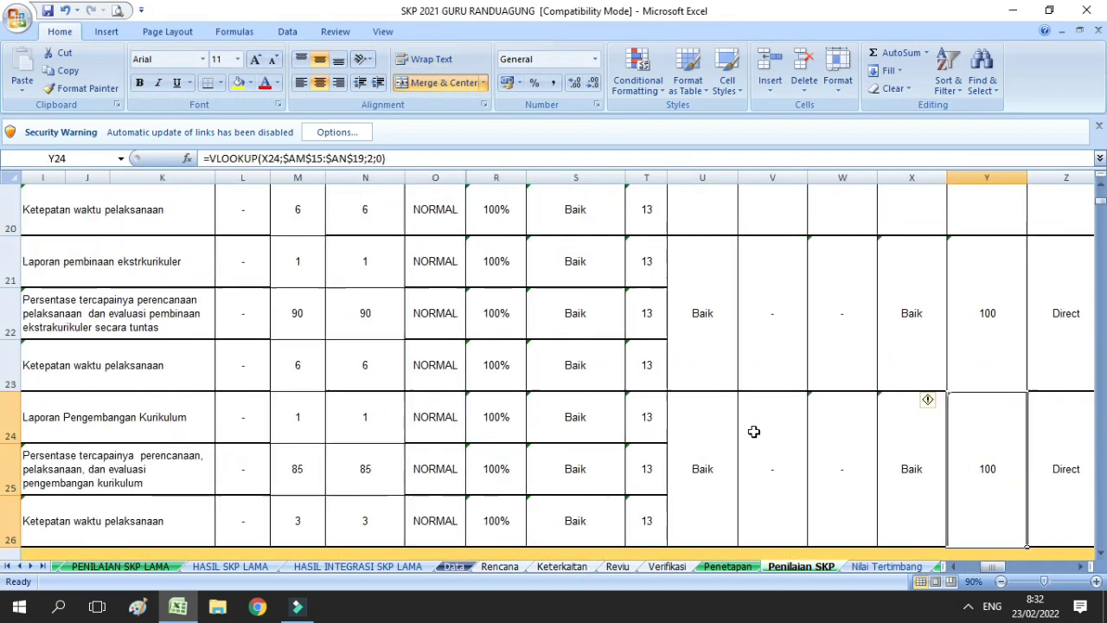
key("Right")
key("Left")
key("Left")
key("Left")
key("Left")
key("Left")
key("Left")
key("Left")
key("Left")
key("Left")
key("Left")
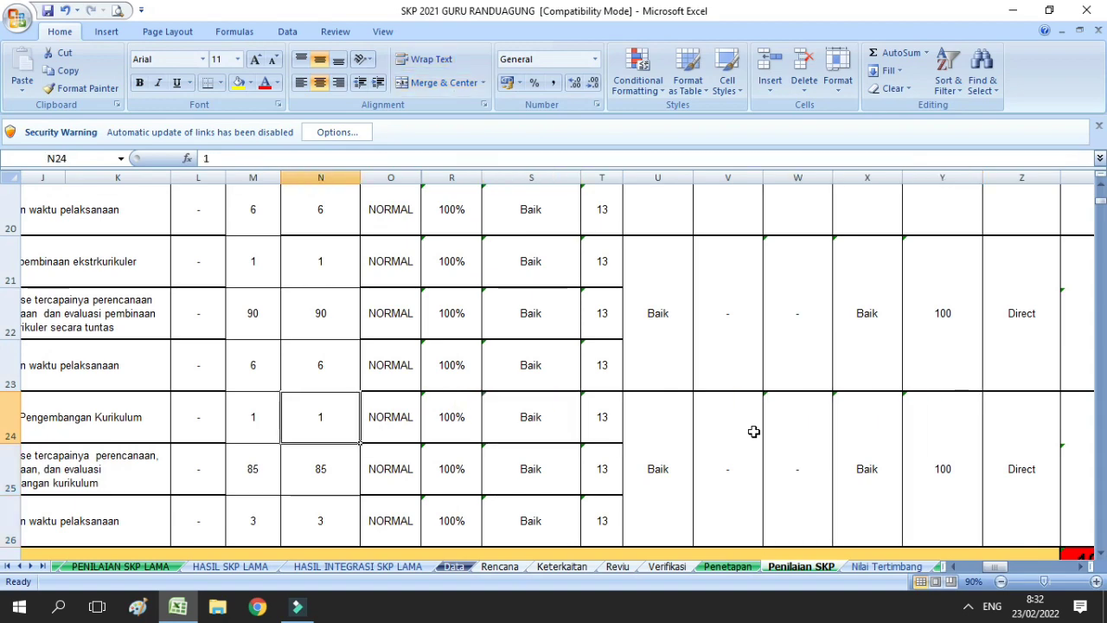
Examine the Nilai Kinerja Utama row and the additional performance plans 1a, 1b and 2a below it
key("Left")
key("Down")
key("Down")
key("Down")
key("Down")
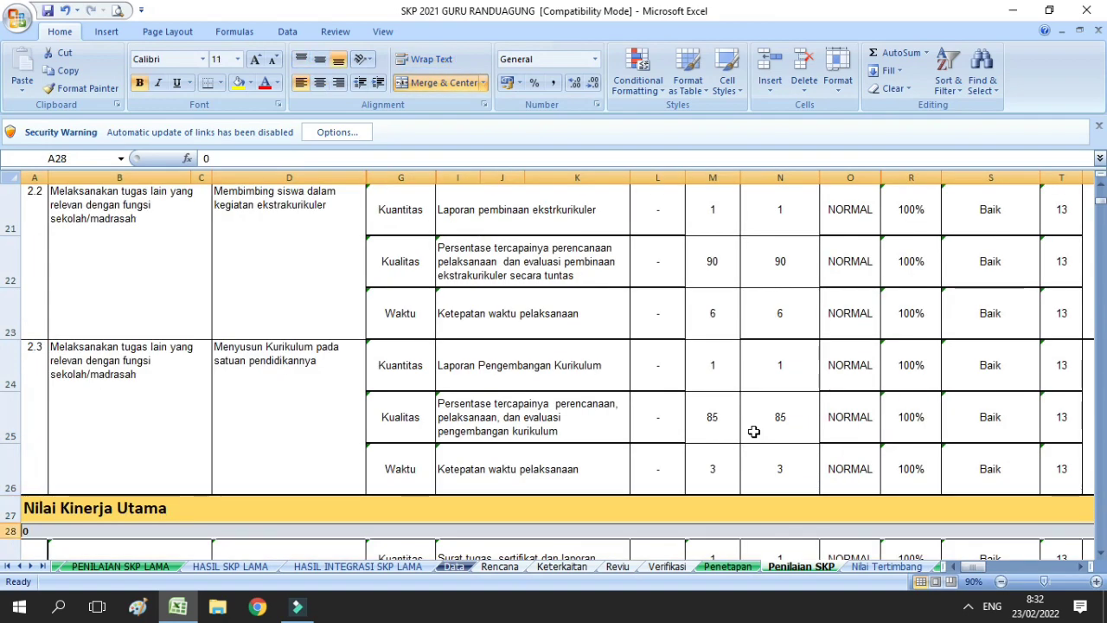
key("Down")
key("Down")
key("Down")
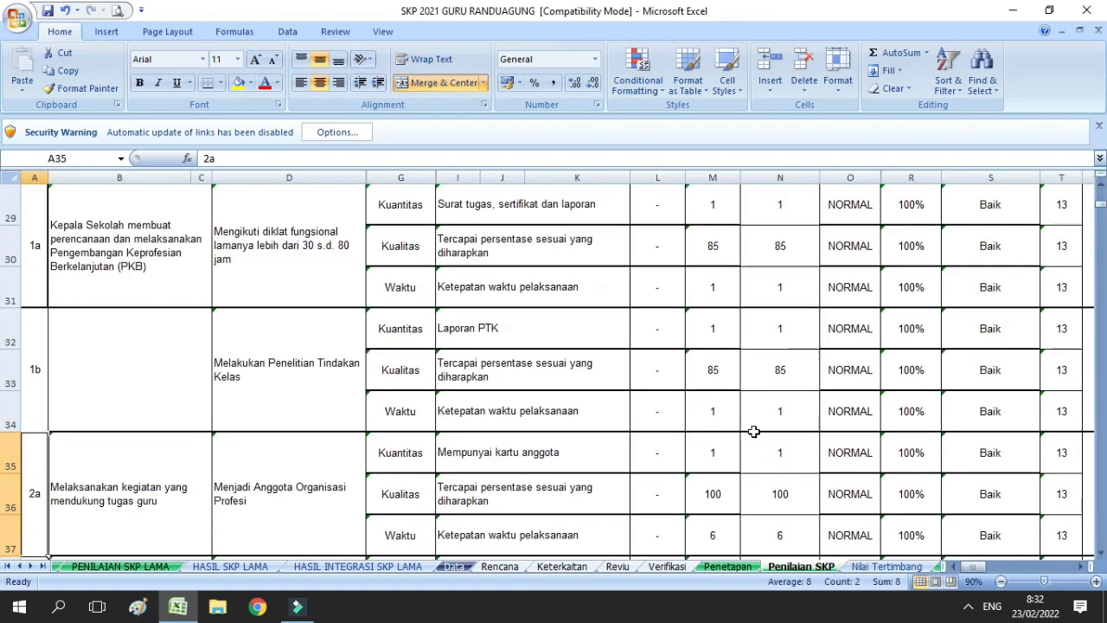
key("Up")
key("Up")
key("Up")
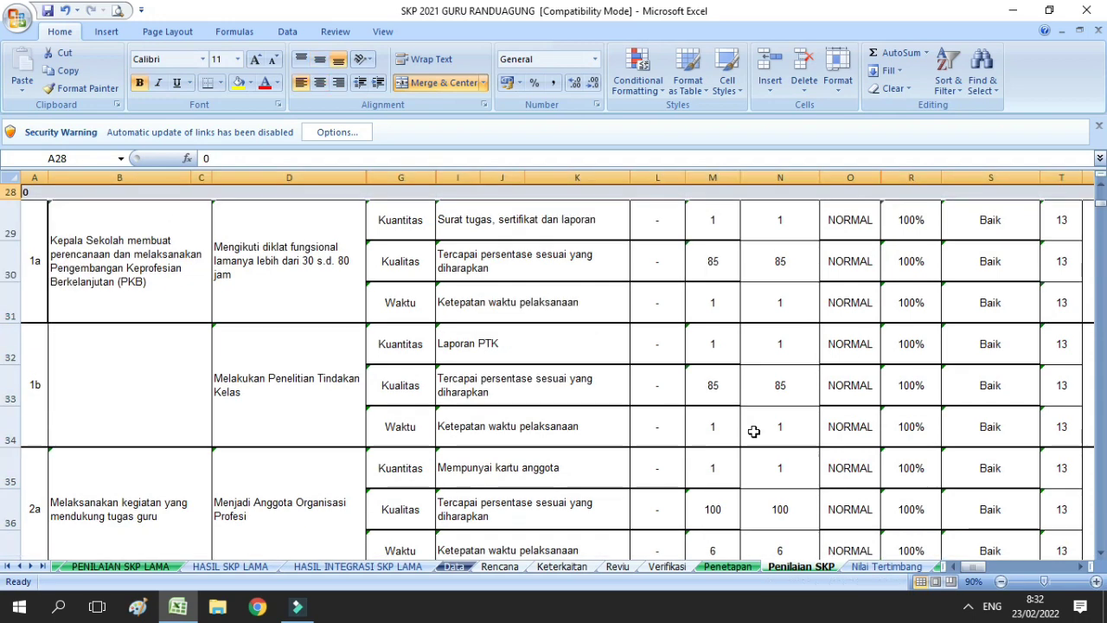
key("Up")
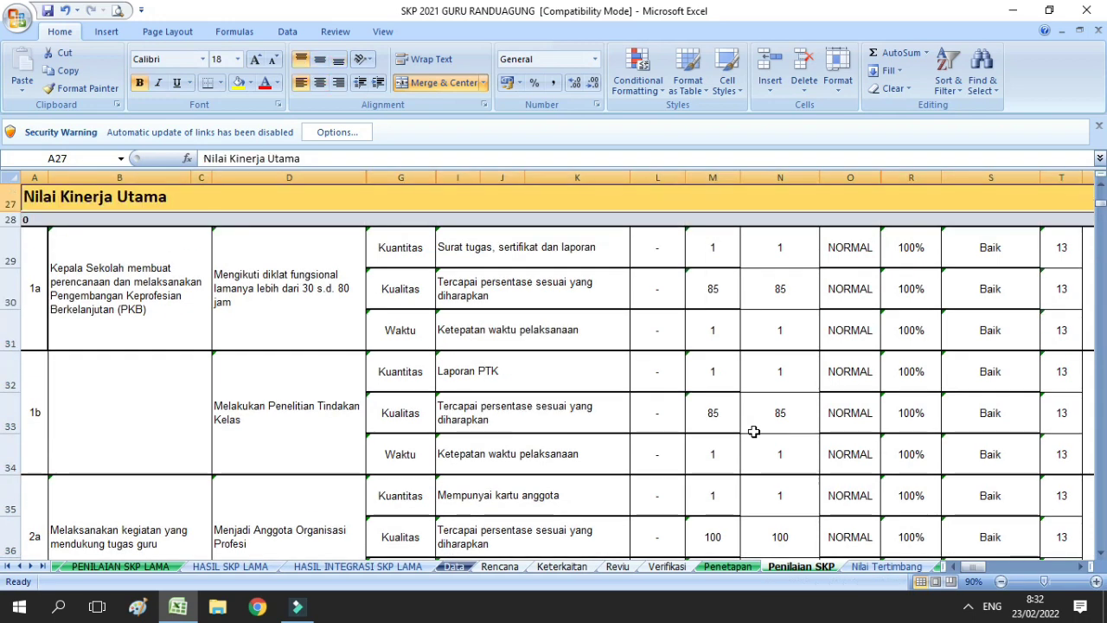
Check the section row below Nilai Kinerja Utama and the Bobot cell of additional plan 1a
key("Down")
key("Right")
key("Left")
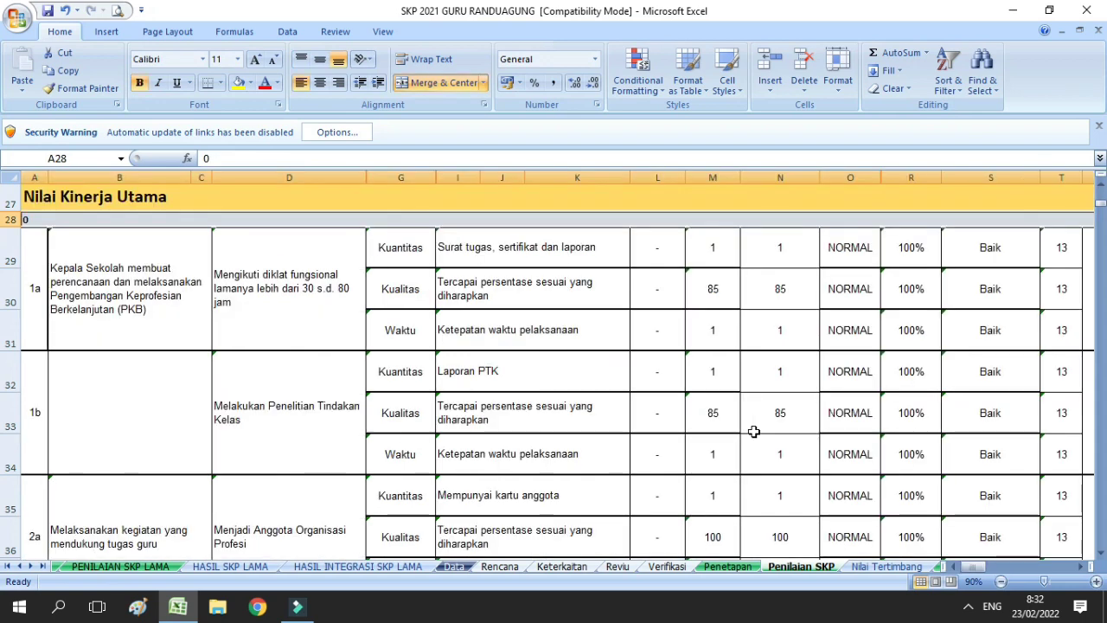
key("Down")
key("Left")
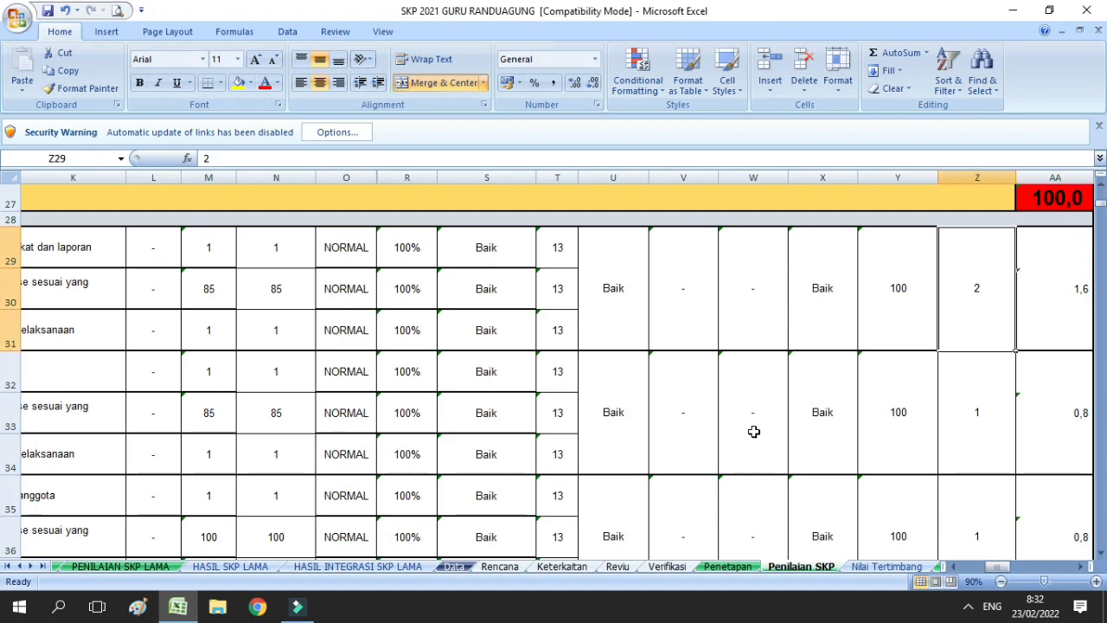
Examine additional plans 1b, 2a and 2b across their rating columns, ending at the plan description of 2b
key("Down")
key("Down")
key("Down")
key("Left")
key("Left")
key("Left")
key("Left")
key("Left")
key("Left")
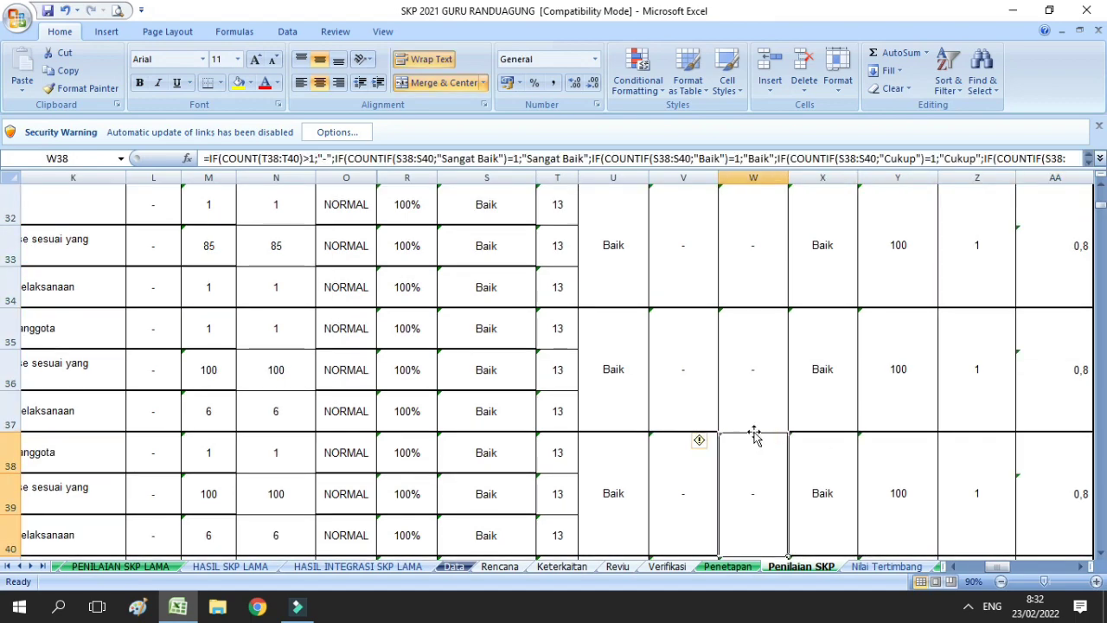
key("Home")
key("Right")
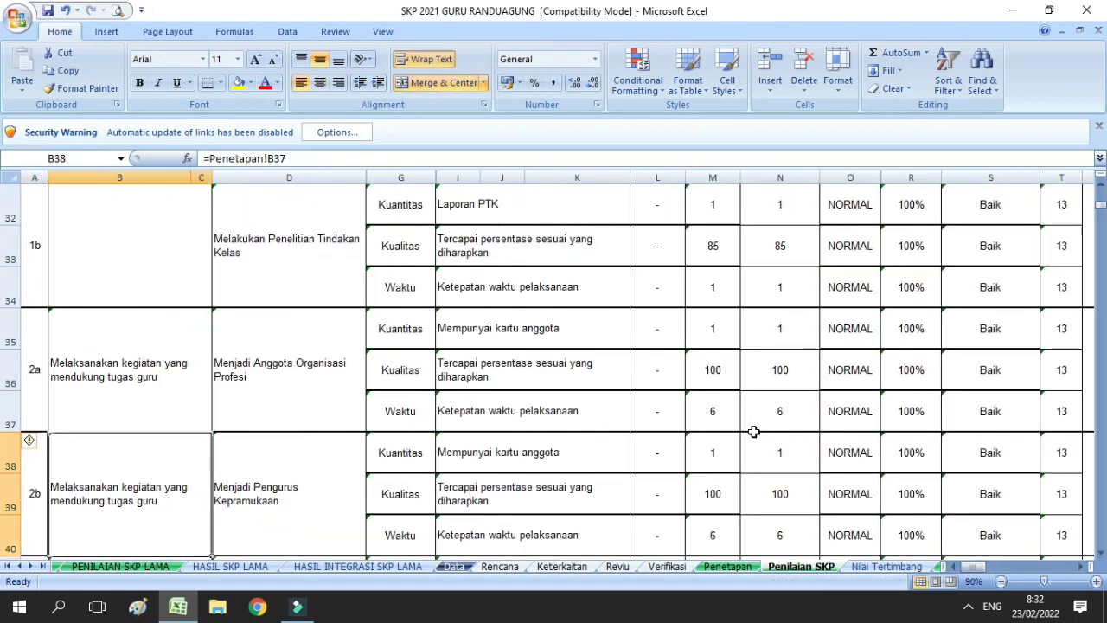
Check the plan descriptions from 2b up to 1a and return to the section row above 1a
key("Up")
key("Up")
key("Down")
key("Up")
key("Up")
key("Up")
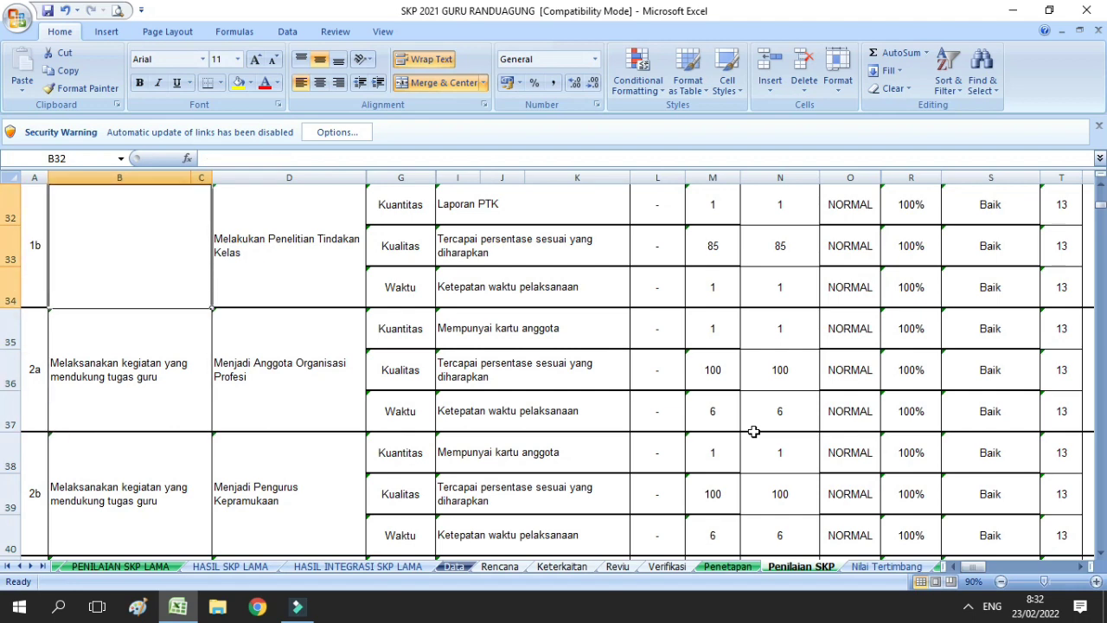
key("Right")
key("Home")
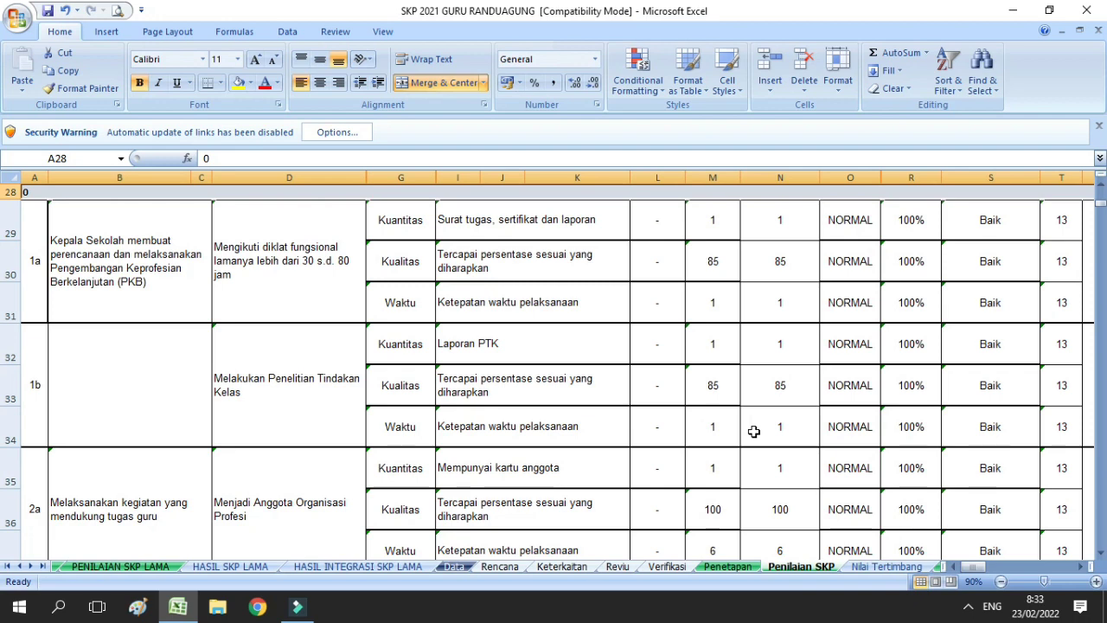
Inspect the scope values in column Z for additional plans 1a and 1b
key("ctrl+Right")
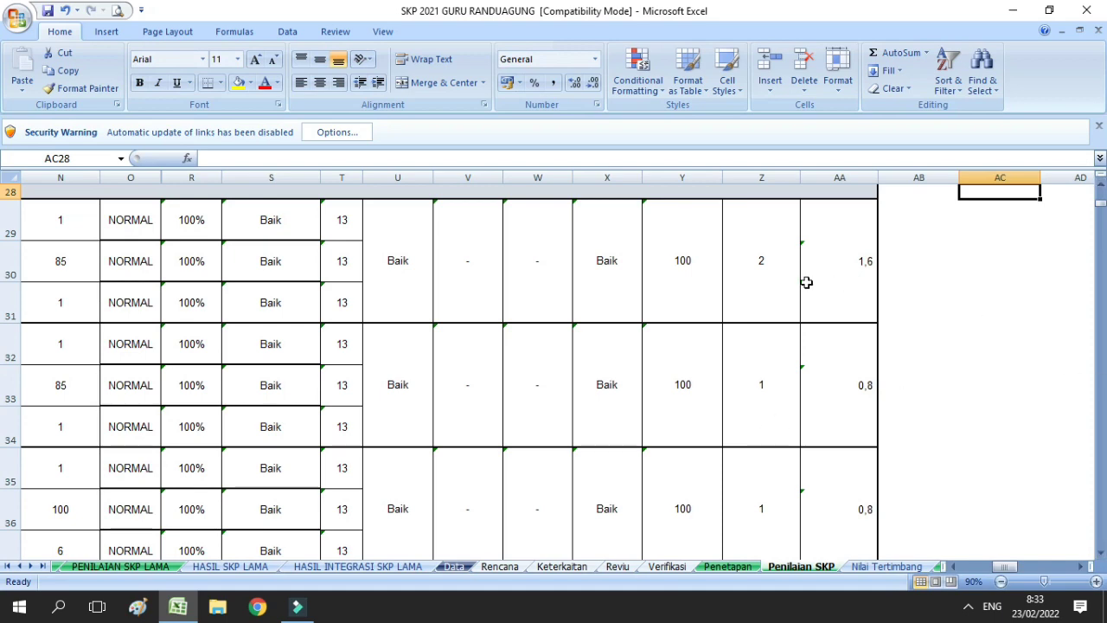
left_click(758, 256)
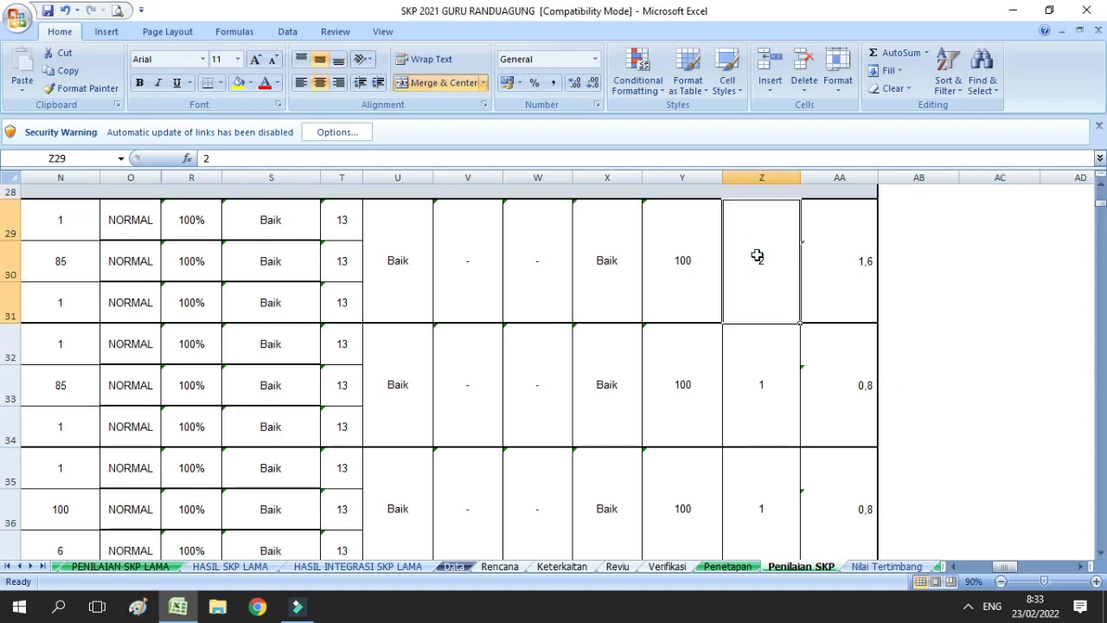
left_click(766, 176)
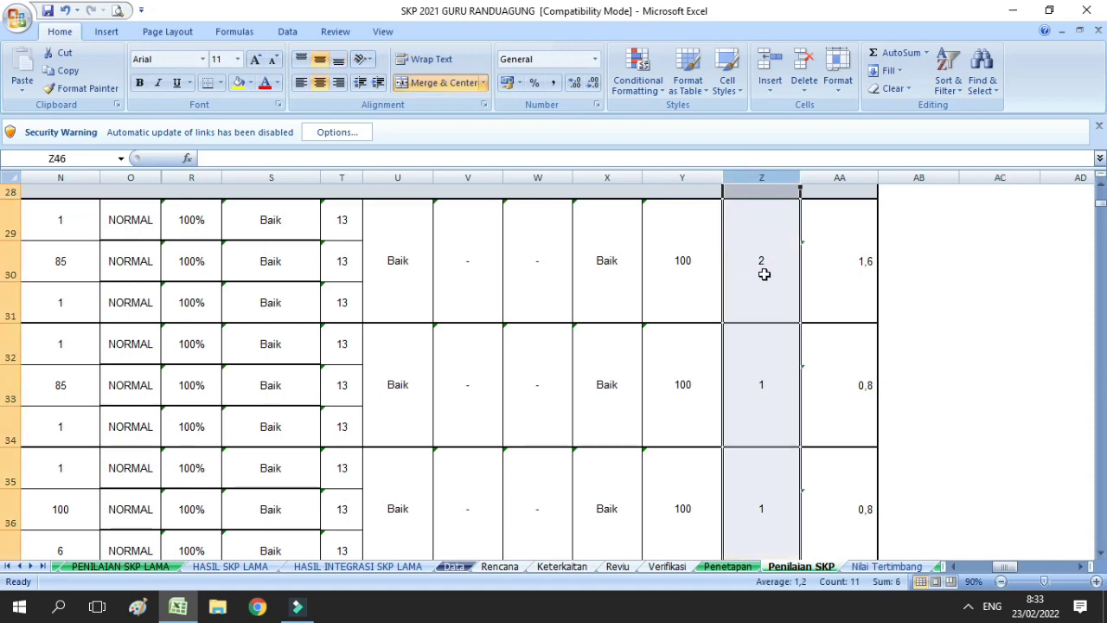
left_click(764, 274)
left_click(765, 393)
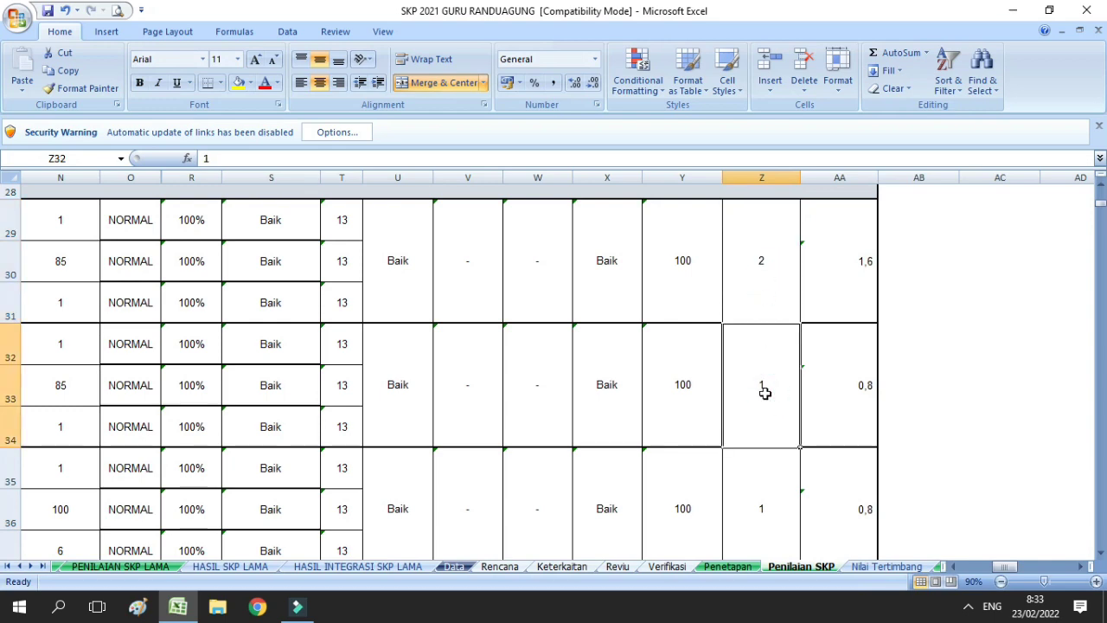
Consult the Lingkup table in the Nilai Tertimbang sheet and return to the Penilaian SKP sheet
left_click(867, 566)
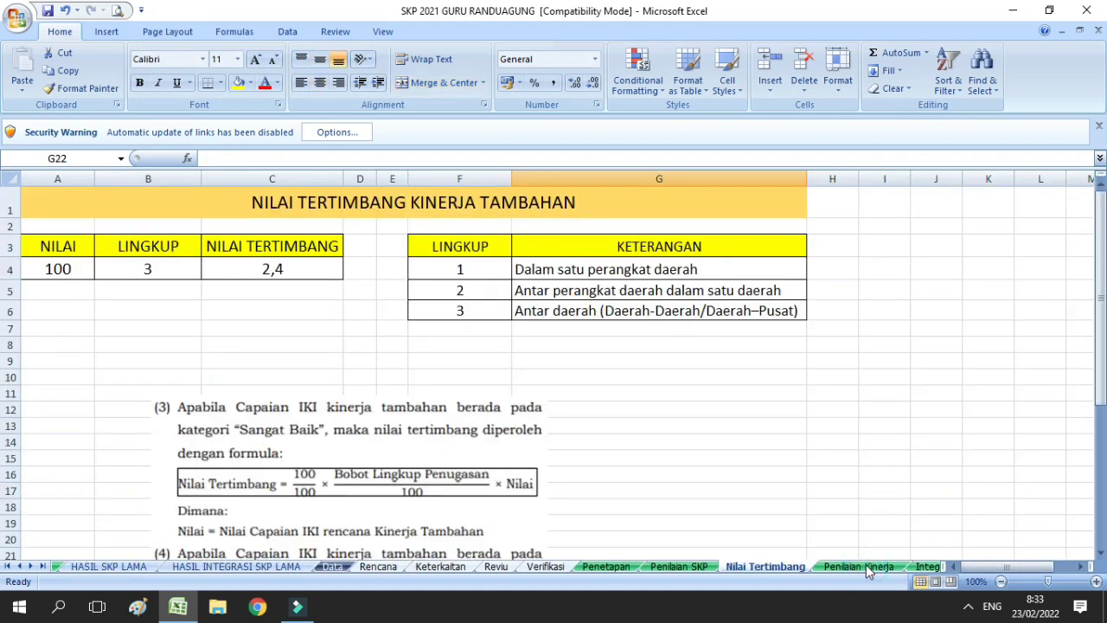
left_click(702, 568)
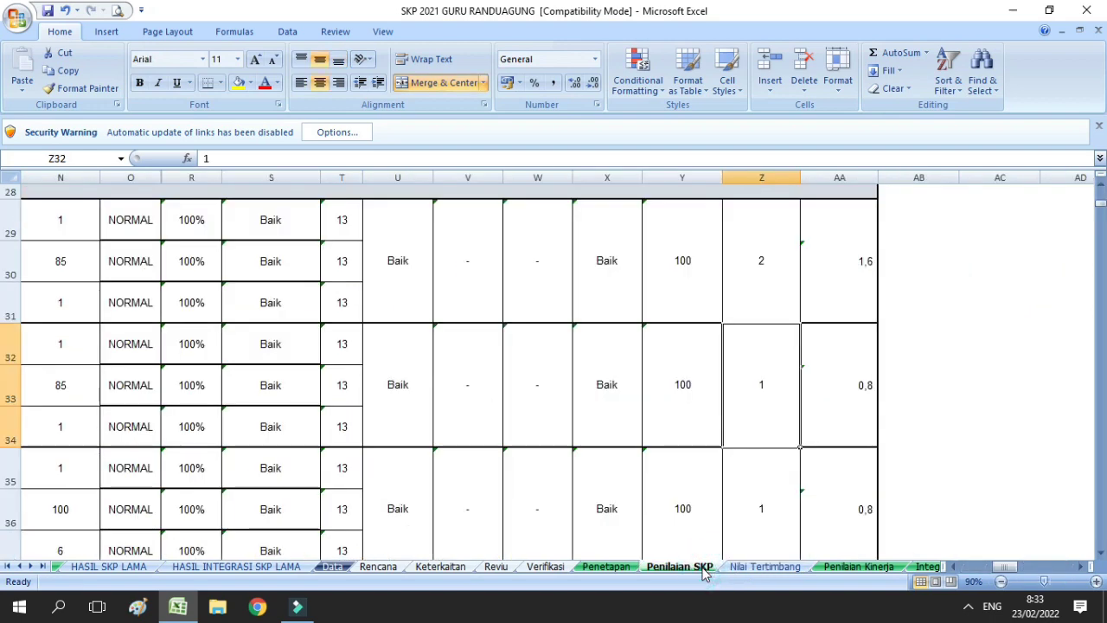
mouse_move(1005, 567)
left_mouse_down()
mouse_move(965, 567)
mouse_move(1001, 570)
left_mouse_up()
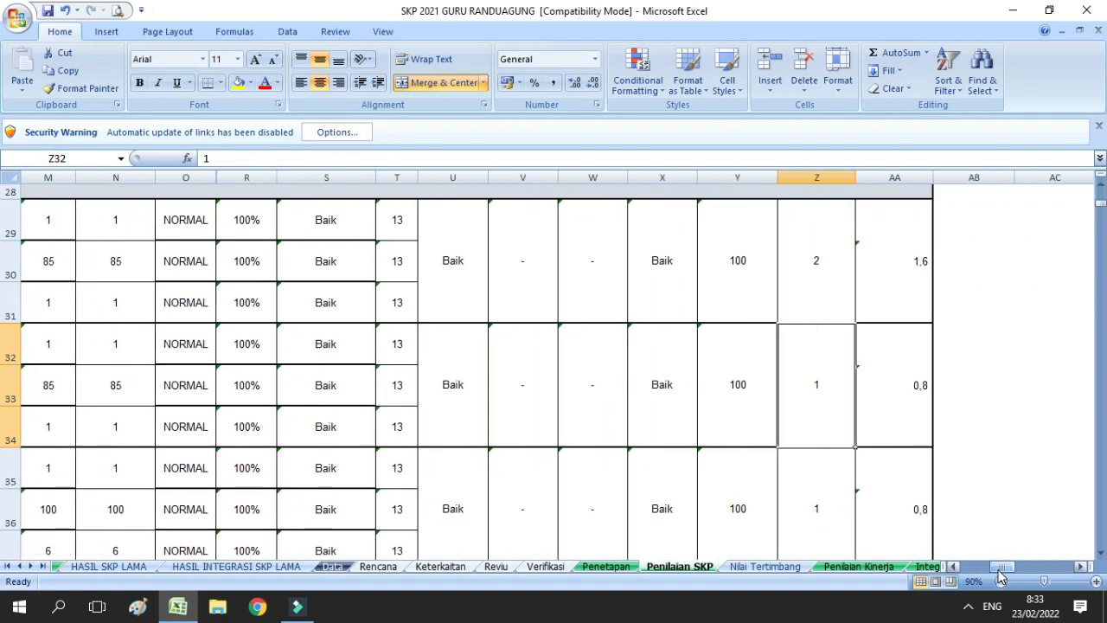
left_click(760, 566)
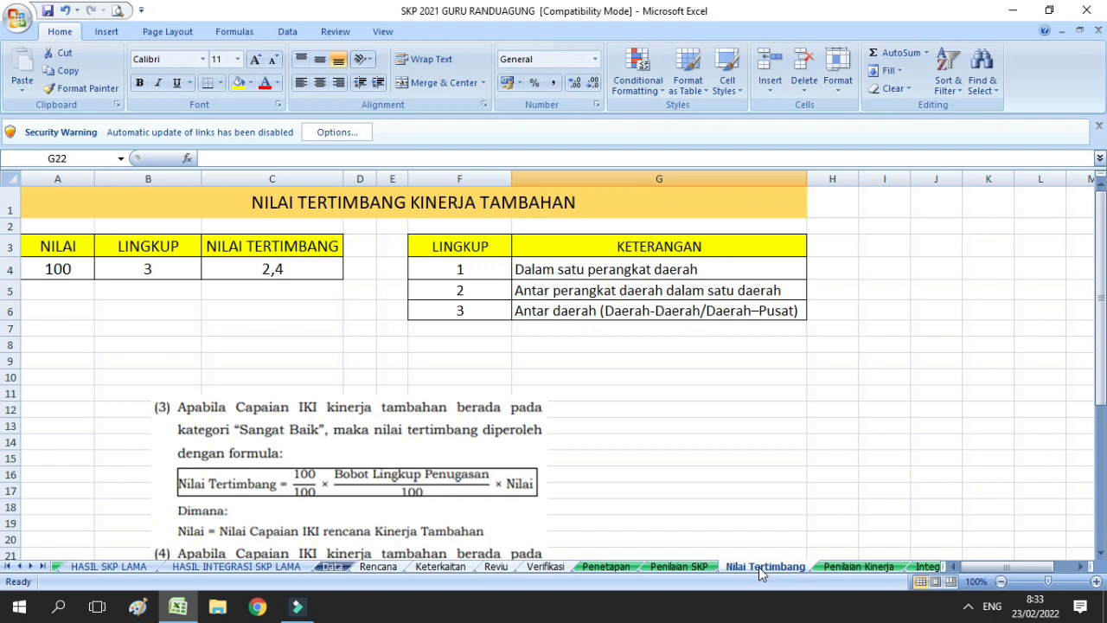
left_click(679, 567)
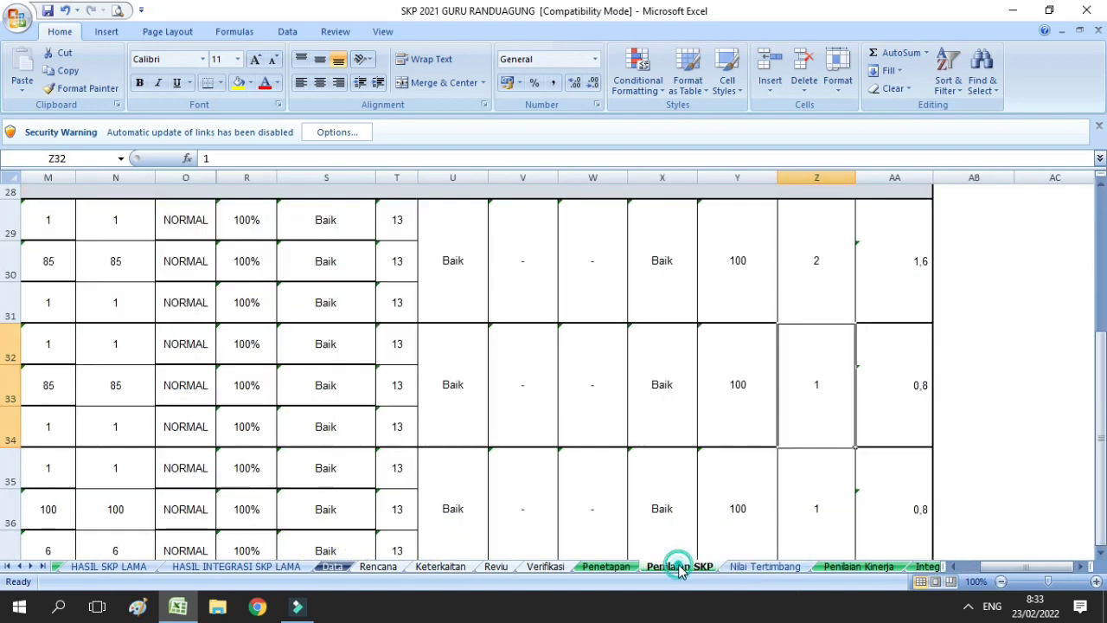
Try 3 and then 1 as the column Z scope value of additional plan 1a
left_click(812, 262)
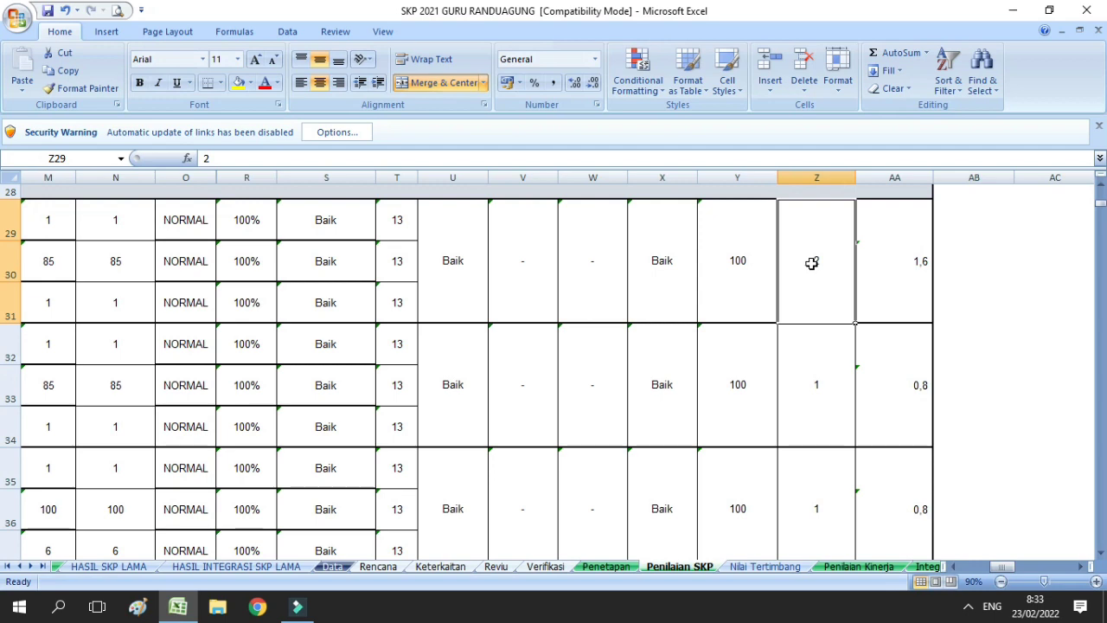
type("3")
key("Return")
left_click(811, 263)
type("1")
key("Return")
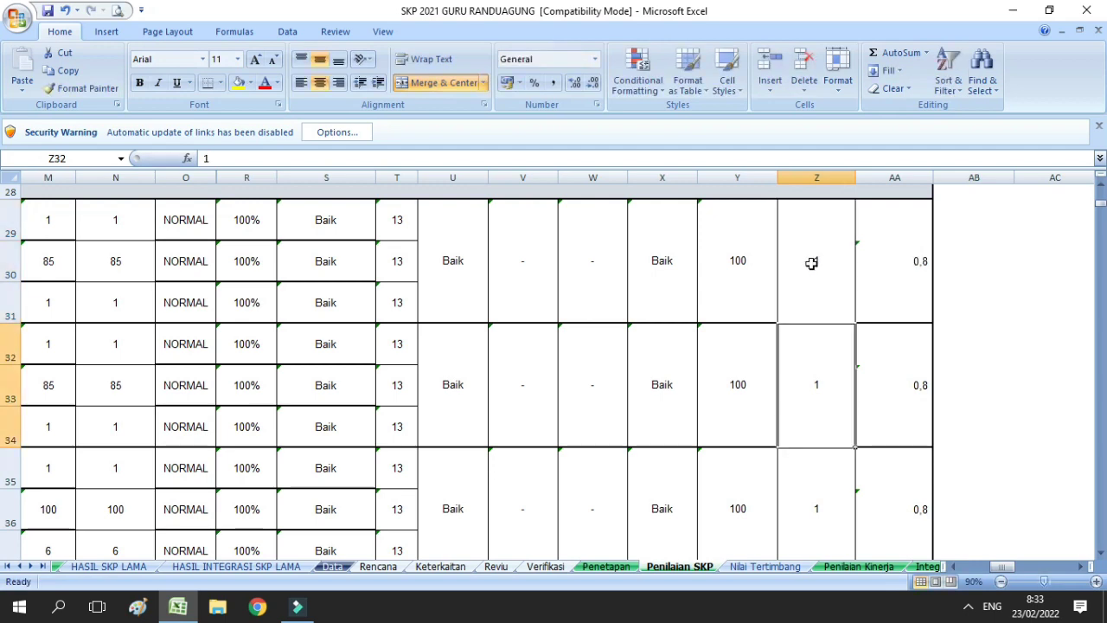
Check the weighted value of additional plan 1a and set its scope value in column Z to 2
left_click(908, 286)
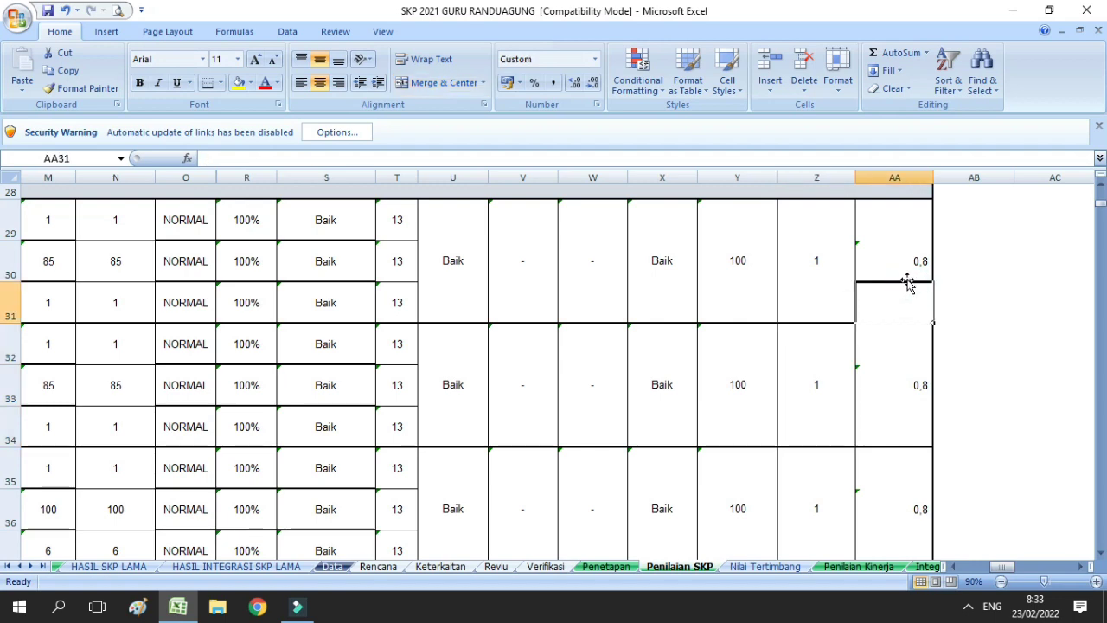
left_click(914, 256)
left_click(822, 266)
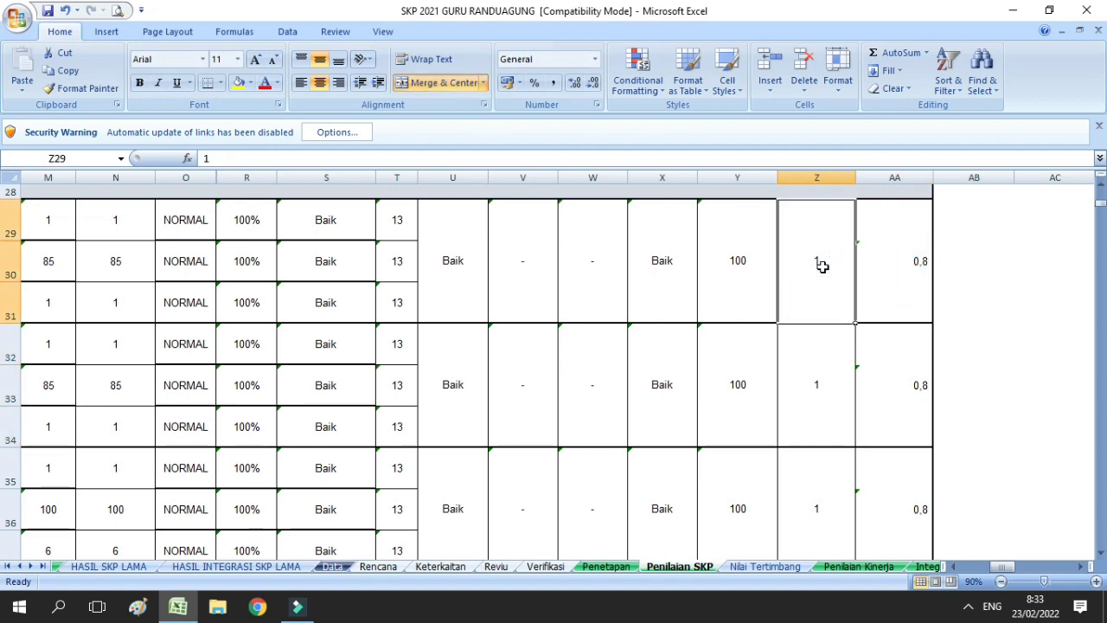
type("2")
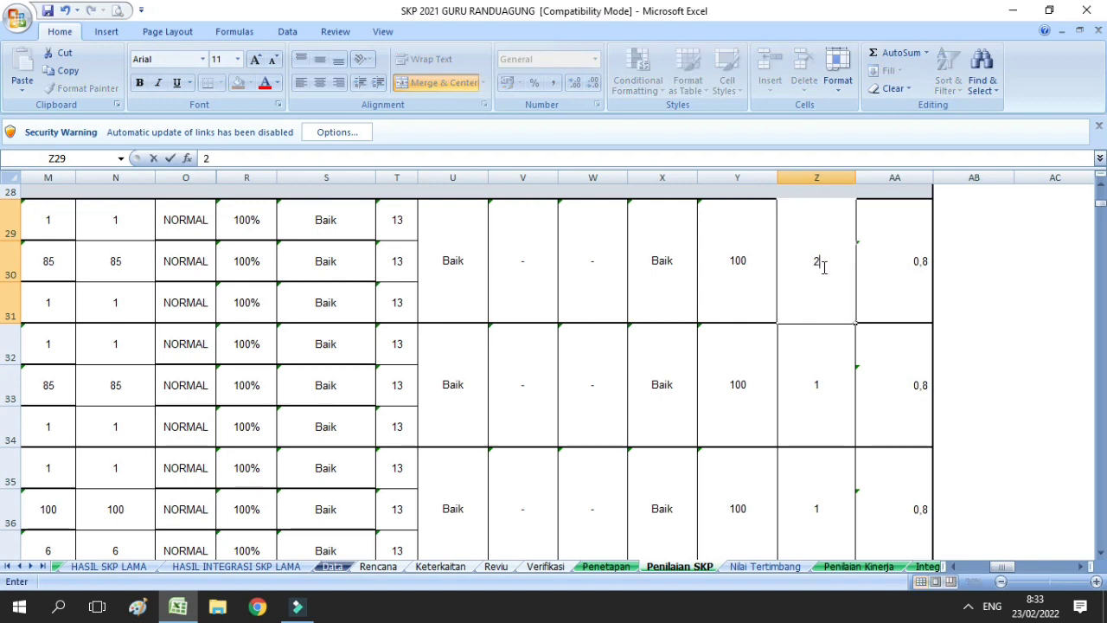
key("Return")
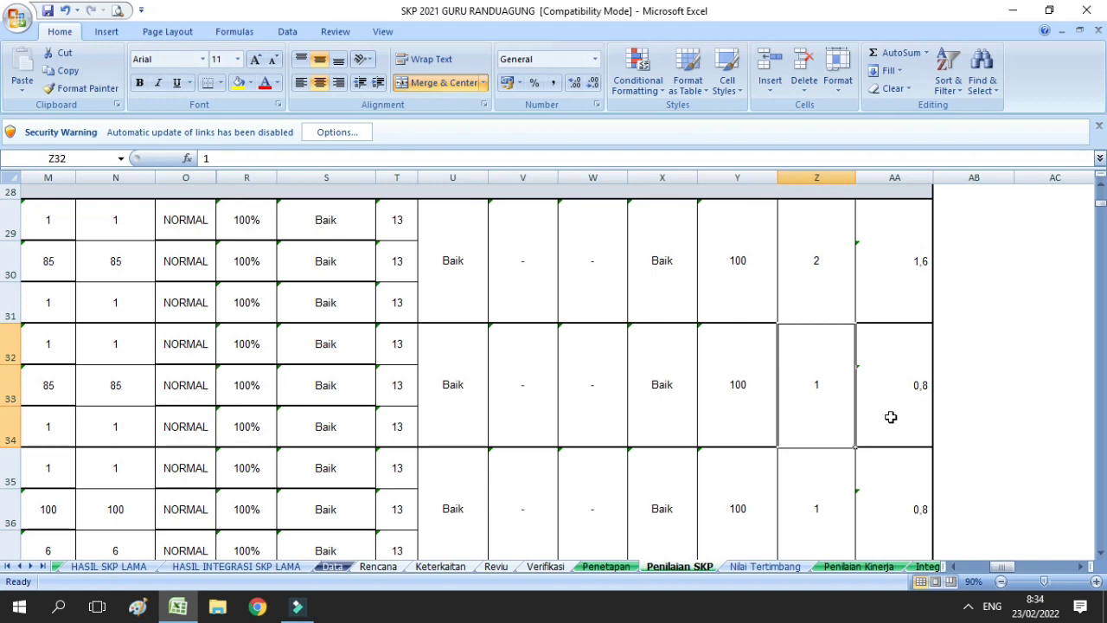
Examine the remaining additional plans and the Nilai Kinerja Tambahan and Nilai SKP totals below them
key("Return")
key("Return")
key("Return")
key("Return")
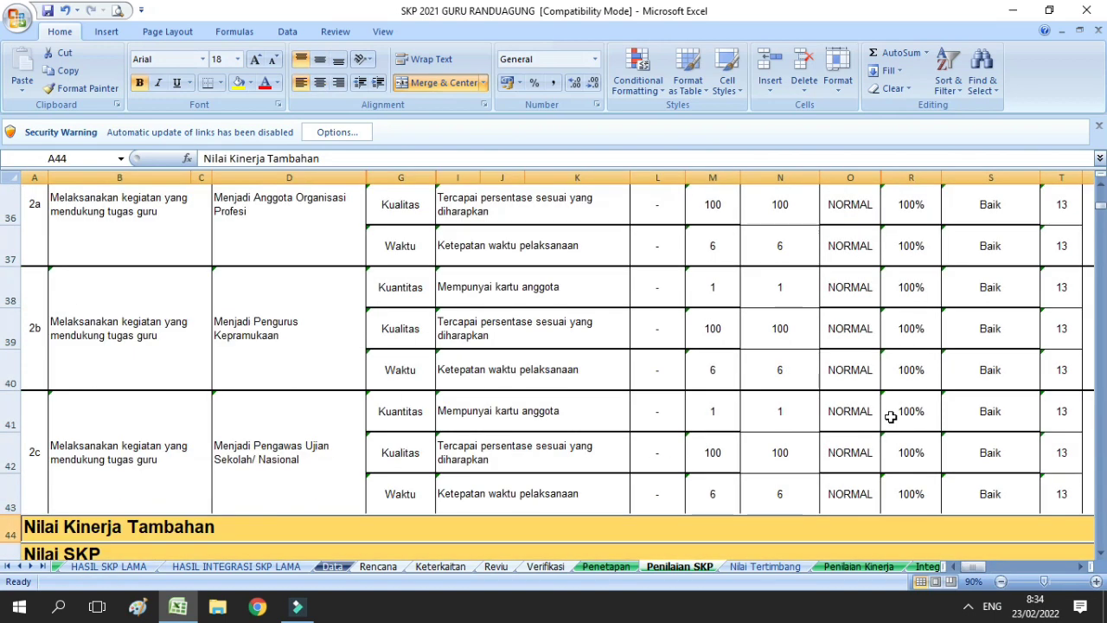
key("Right")
key("Right")
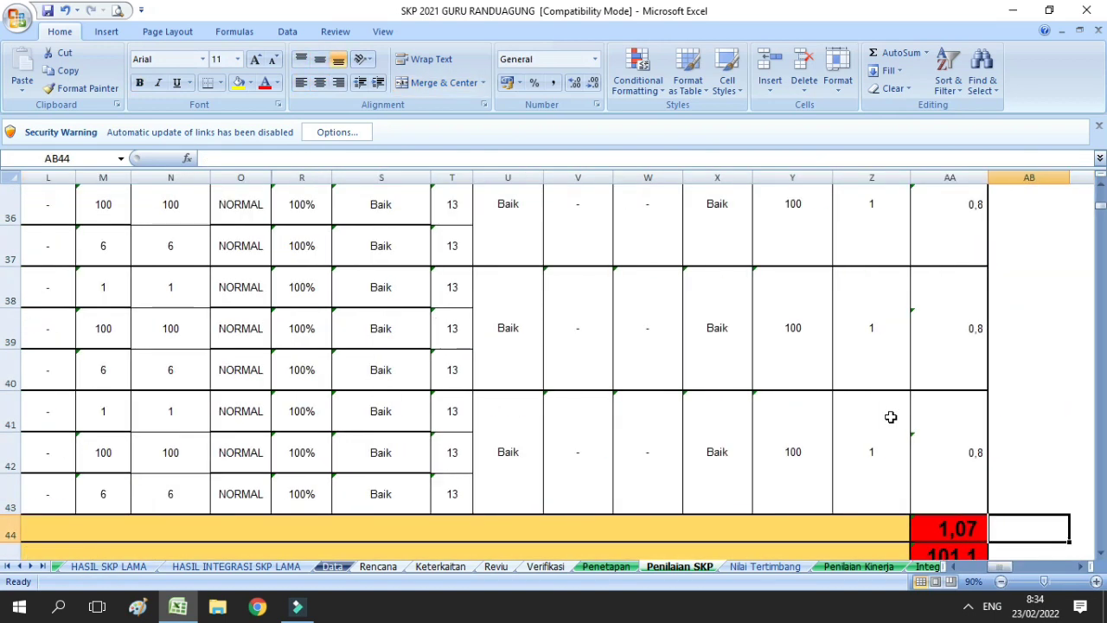
key("Down")
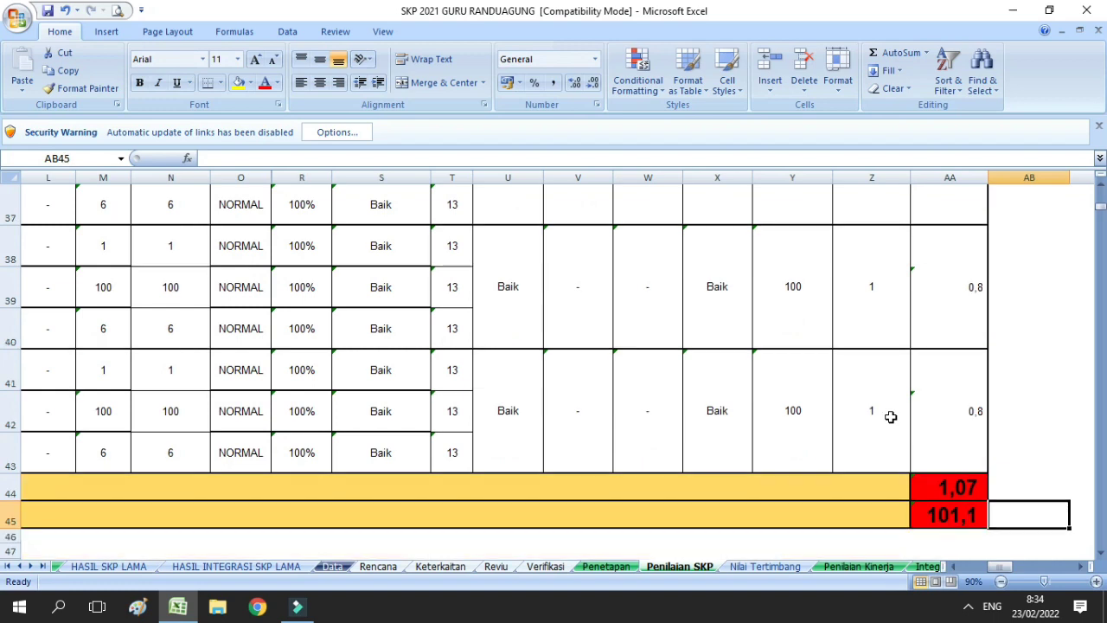
key("Left")
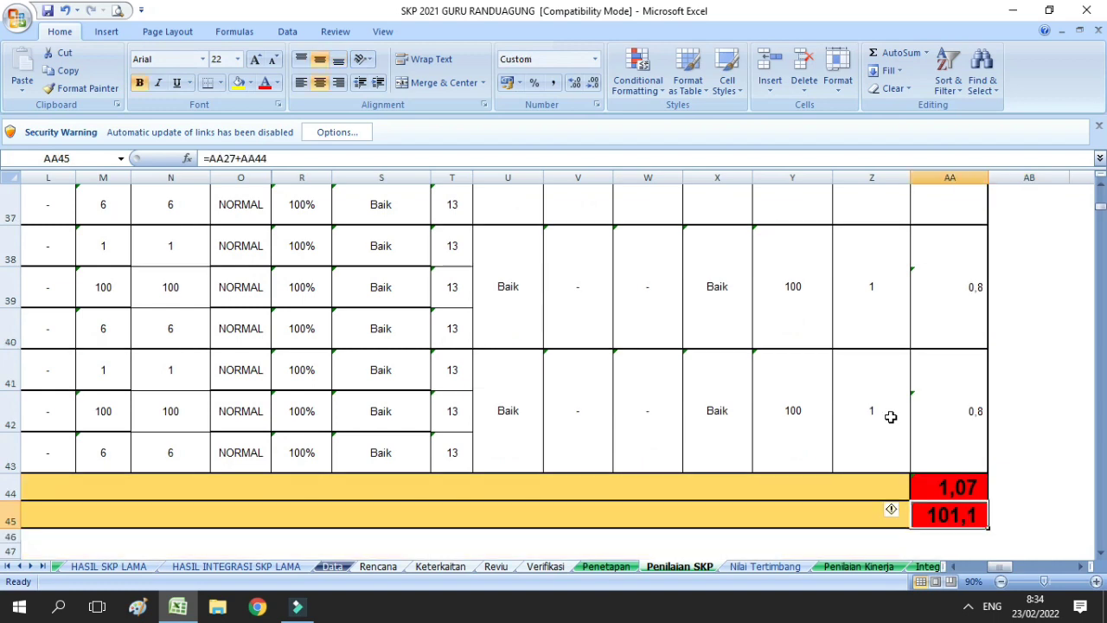
key("Left")
key("Right")
Review the assessed elements in the Penilaian Kinerja sheet and open the Proses penilaian prilaku sheet
left_click(853, 566)
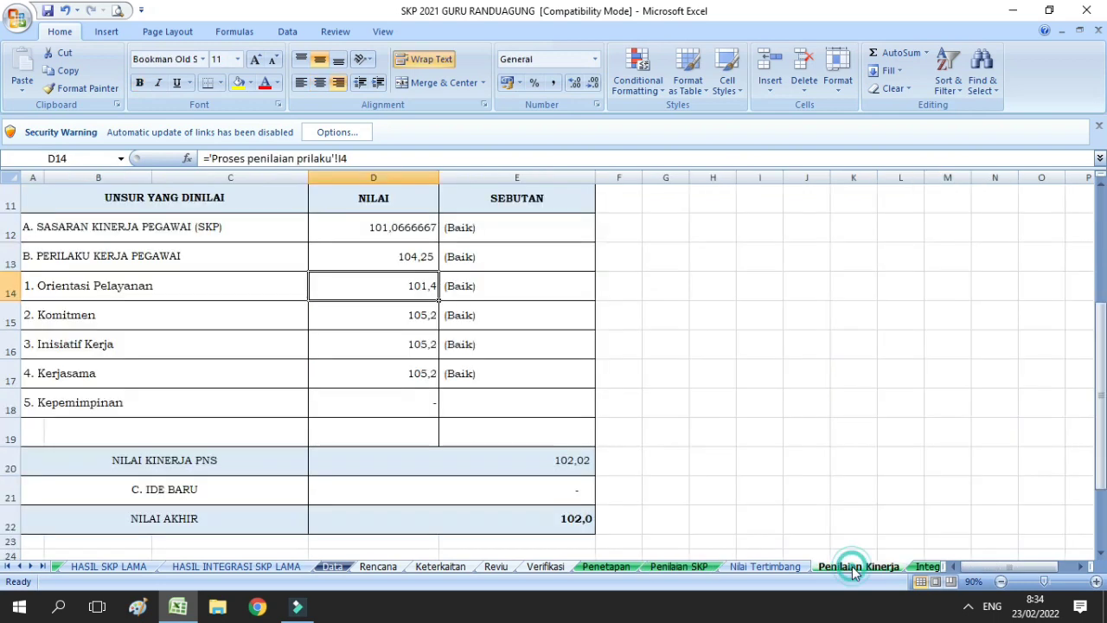
left_click_drag(1102, 448, 1102, 396)
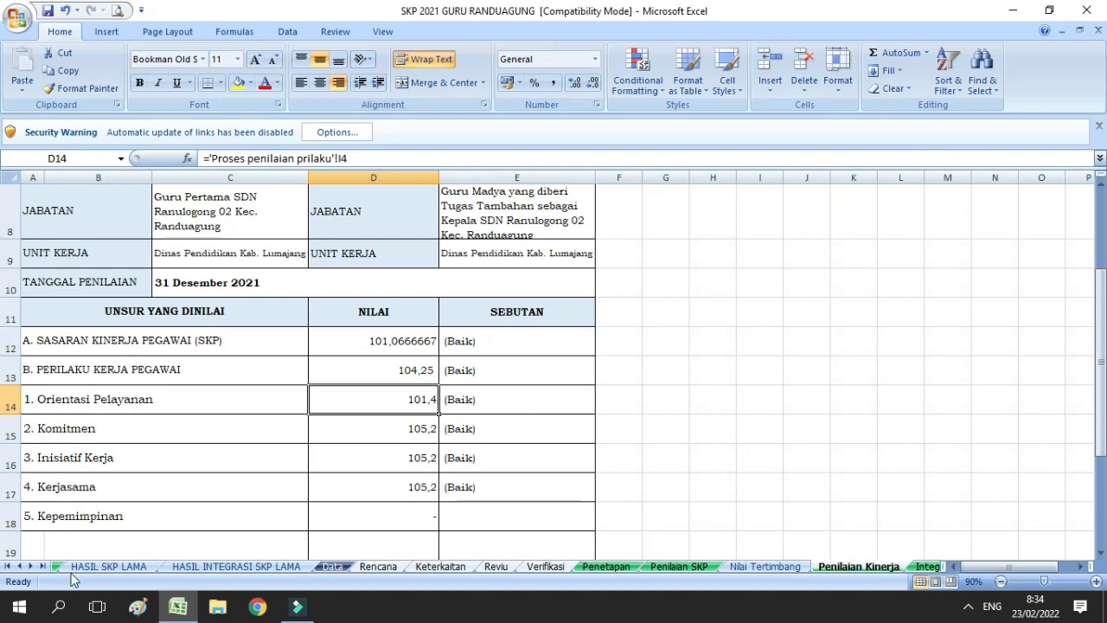
left_click(31, 567)
left_click(31, 567)
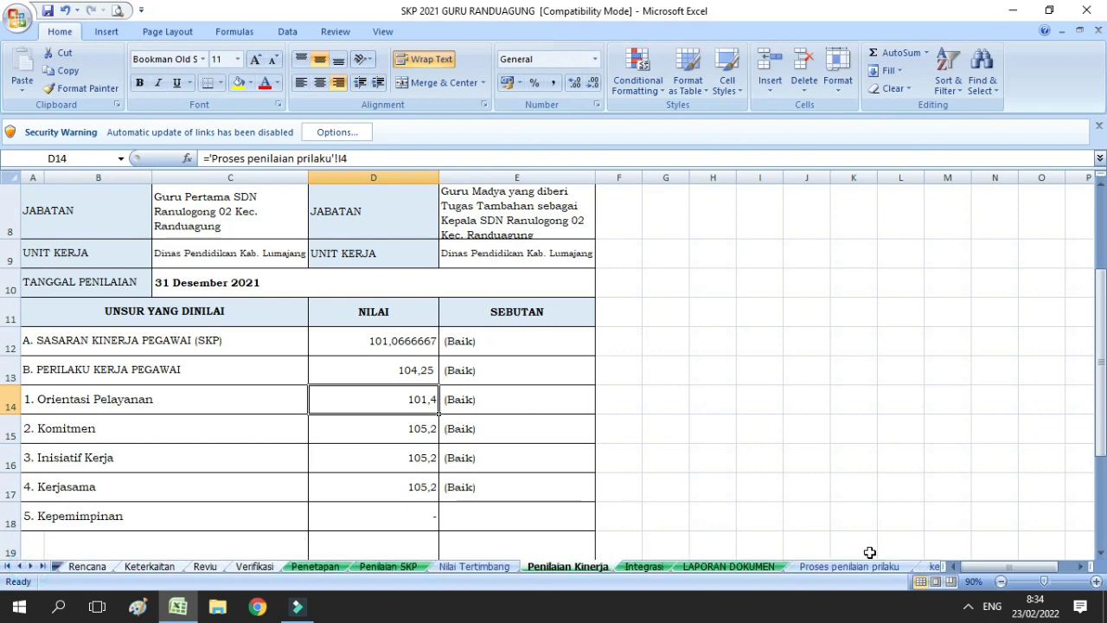
left_click(845, 565)
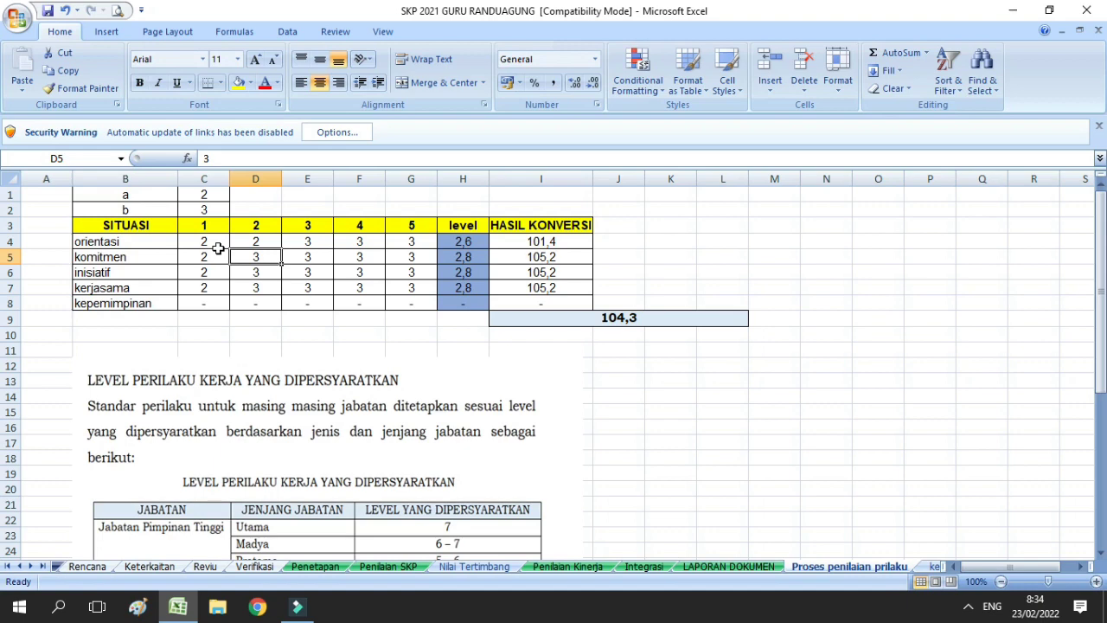
Examine the required work behaviour level table, including the Pertama grade under Jabatan Fungsional Keahlian
left_click(757, 460)
key("Down")
key("Down")
key("Down")
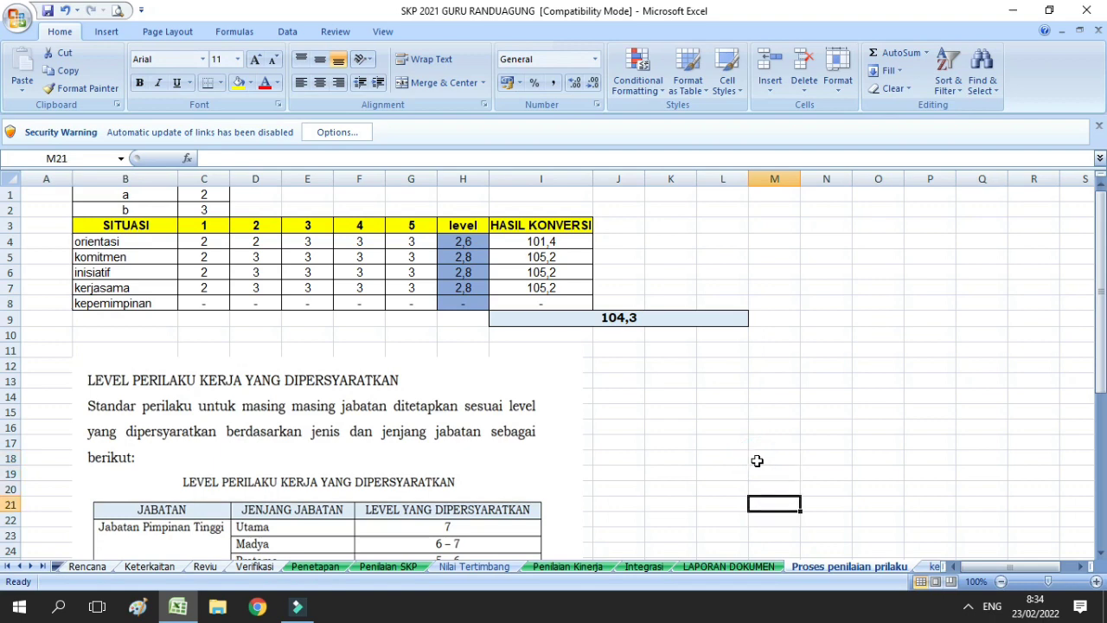
key("Down")
key("Down")
key("Down")
key("Down")
key("Down")
key("Down")
key("Down")
key("Down")
key("Down")
key("Down")
key("Down")
key("Down")
key("Down")
key("Down")
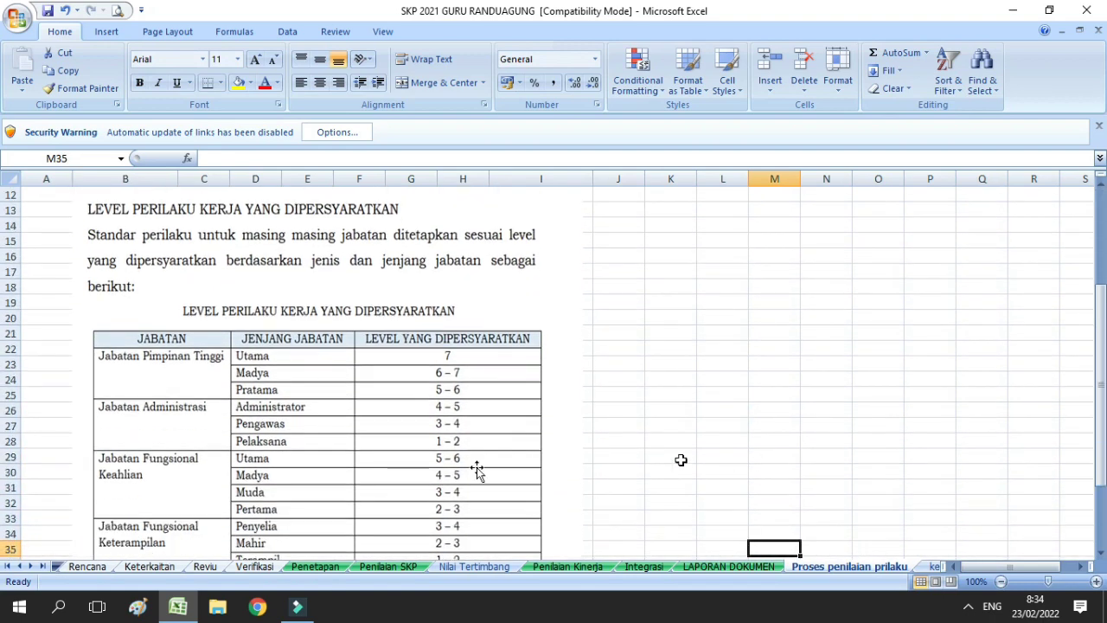
left_click(267, 513)
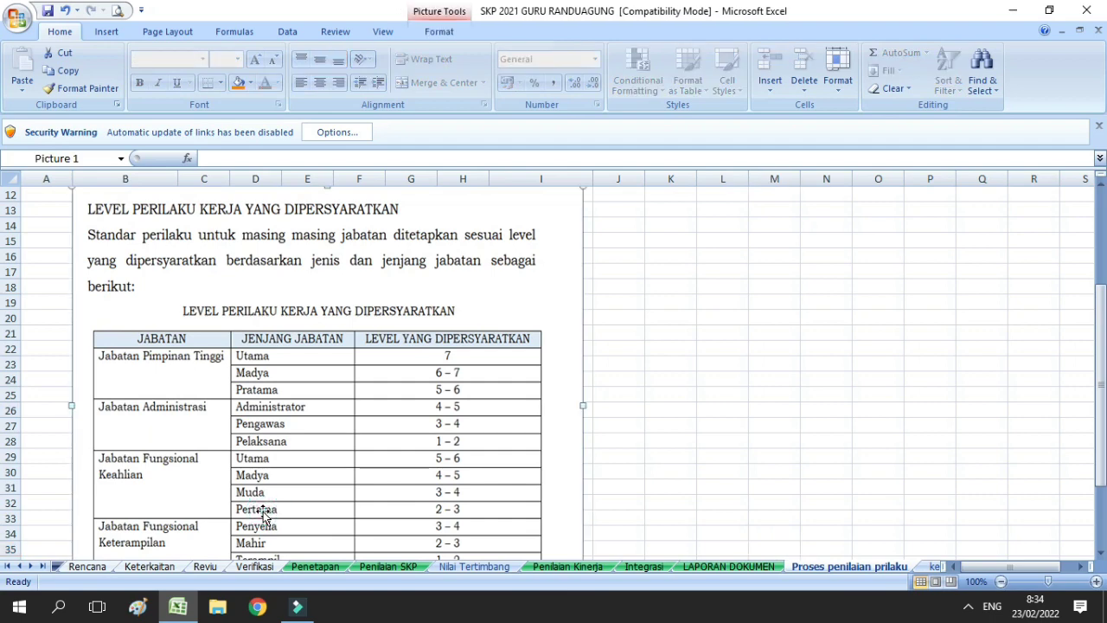
left_click(704, 358)
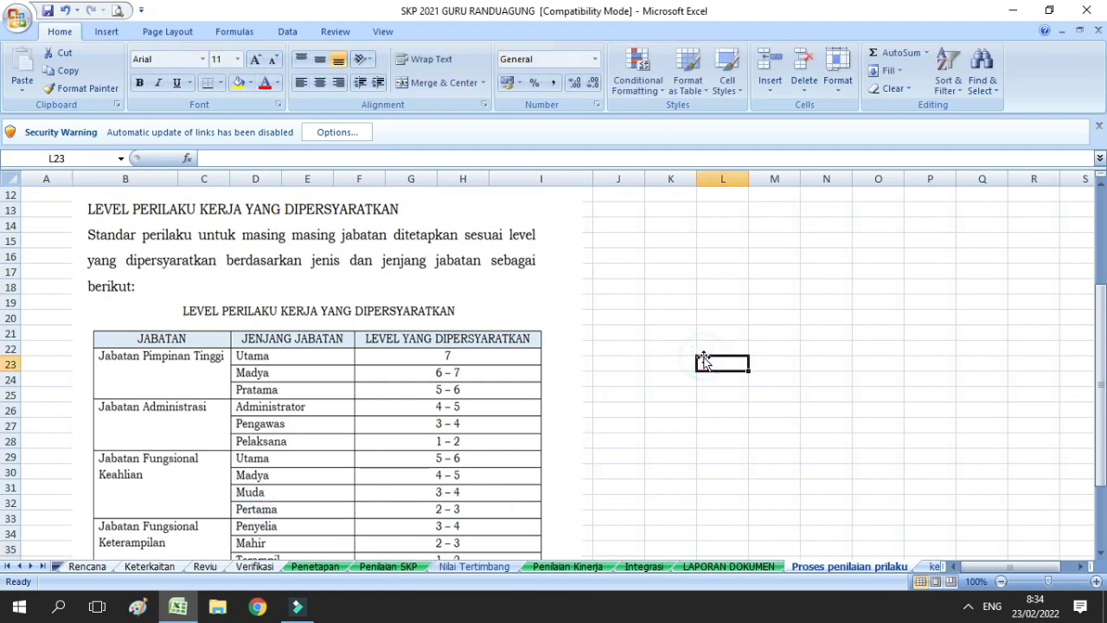
Compare the level column of the behaviour scores with the required level table below it
key("ctrl+Up")
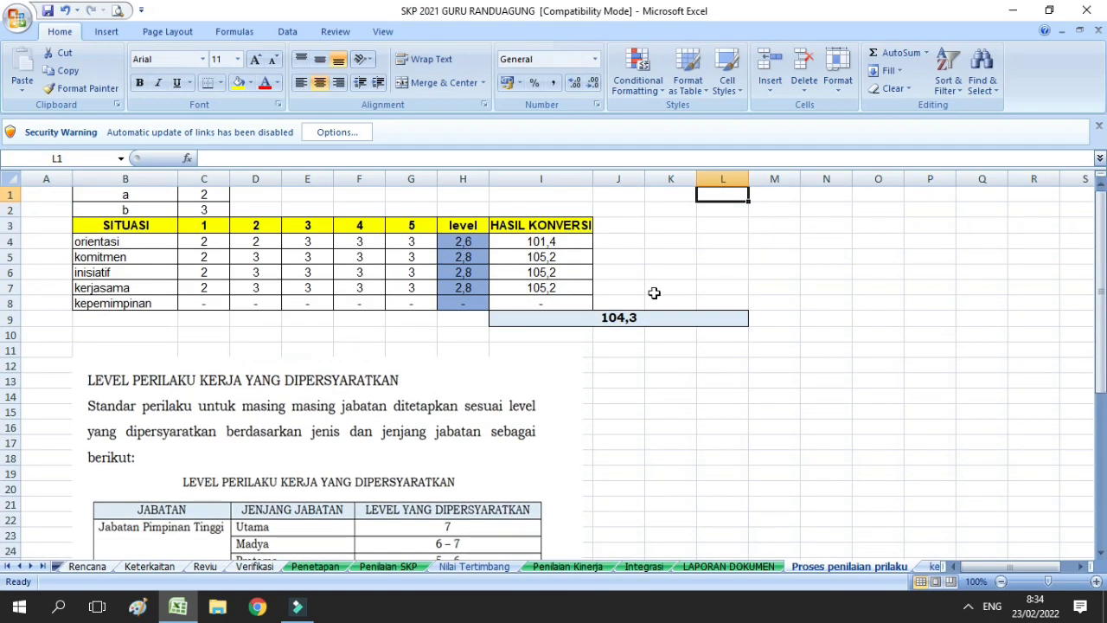
left_click_drag(450, 223, 465, 300)
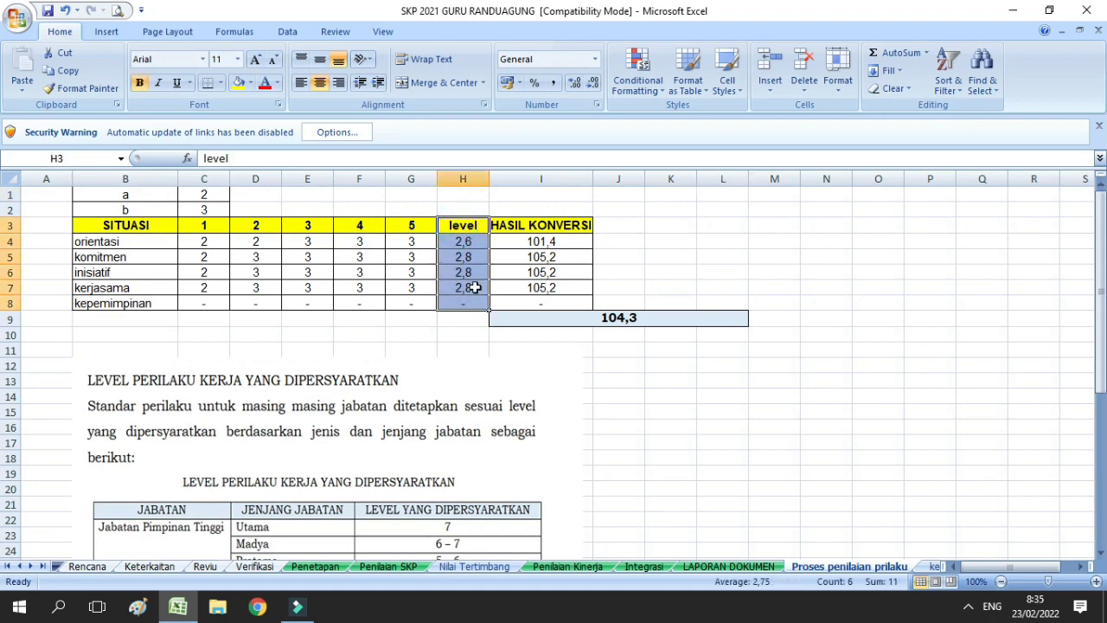
left_click(702, 410)
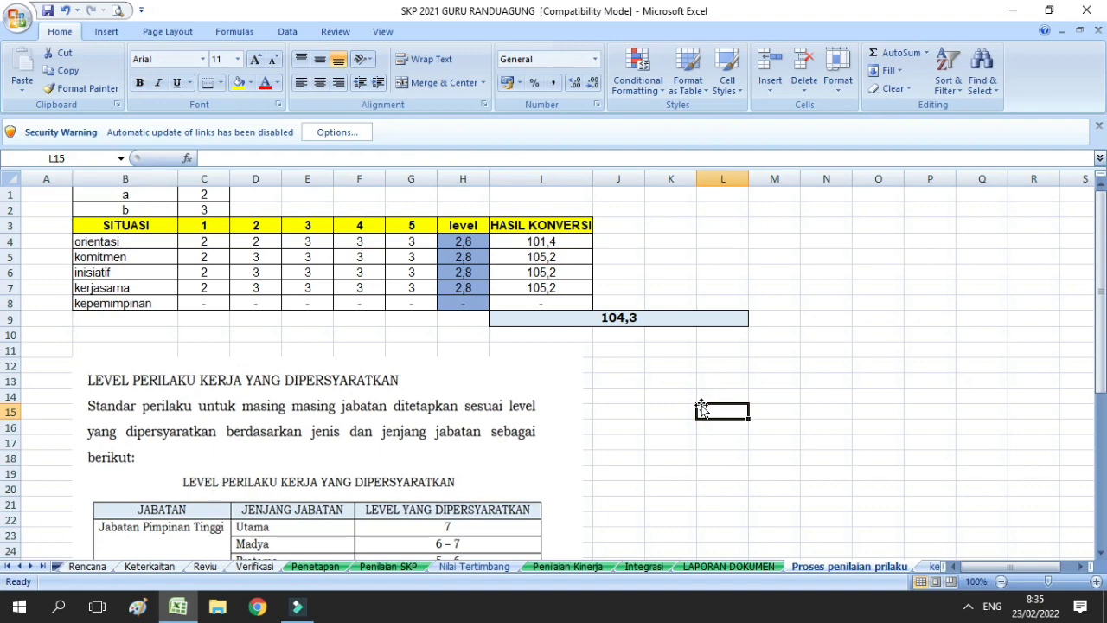
left_click_drag(1100, 329, 1100, 467)
left_click_drag(5, 484, 4, 493)
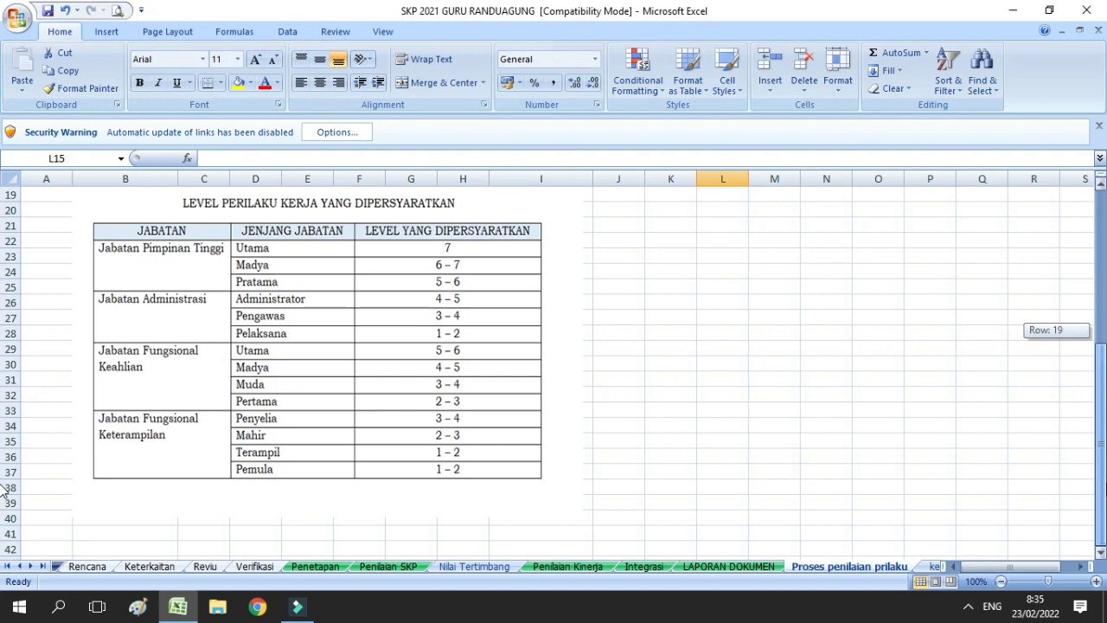
Review situation columns 1 to 5 of the behaviour score table in the Proses penilaian prilaku sheet
left_click_drag(1101, 486, 1100, 311)
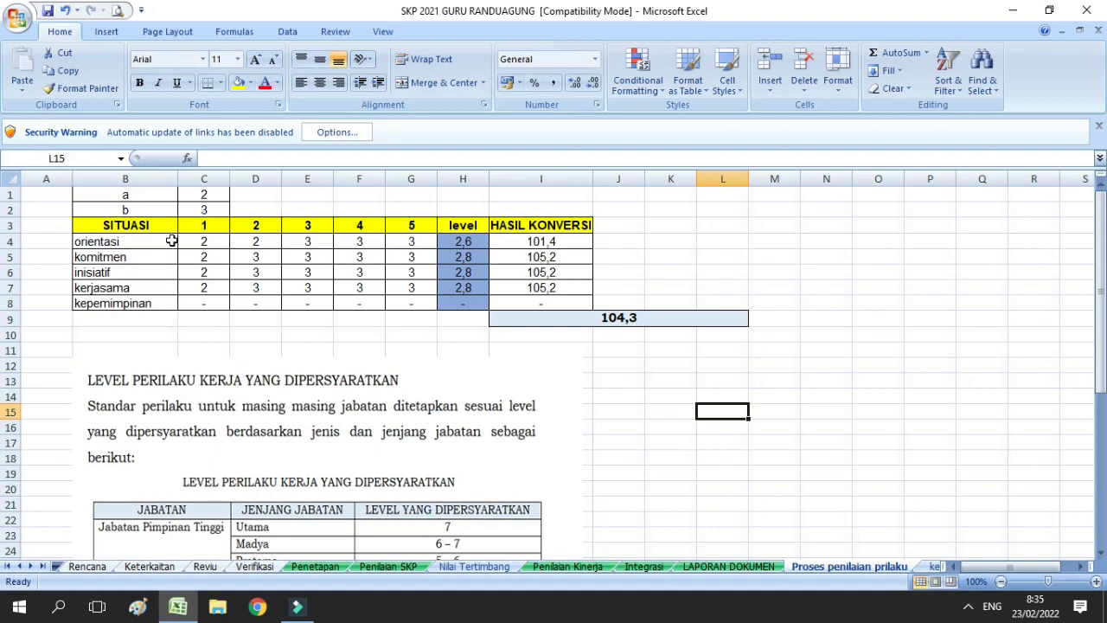
left_click(211, 225)
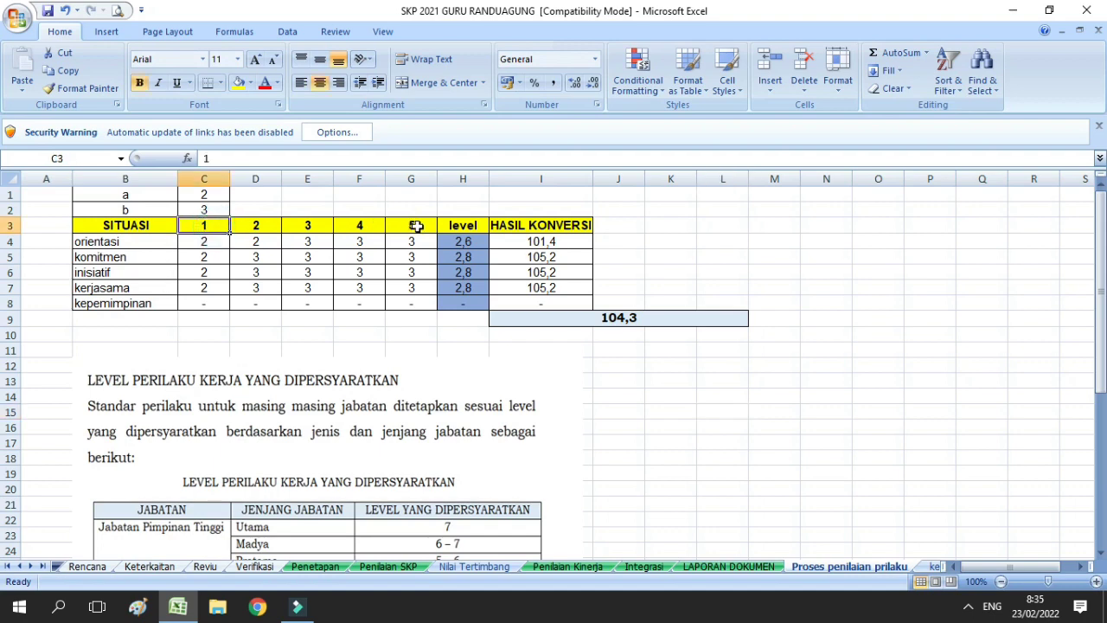
left_click(416, 226)
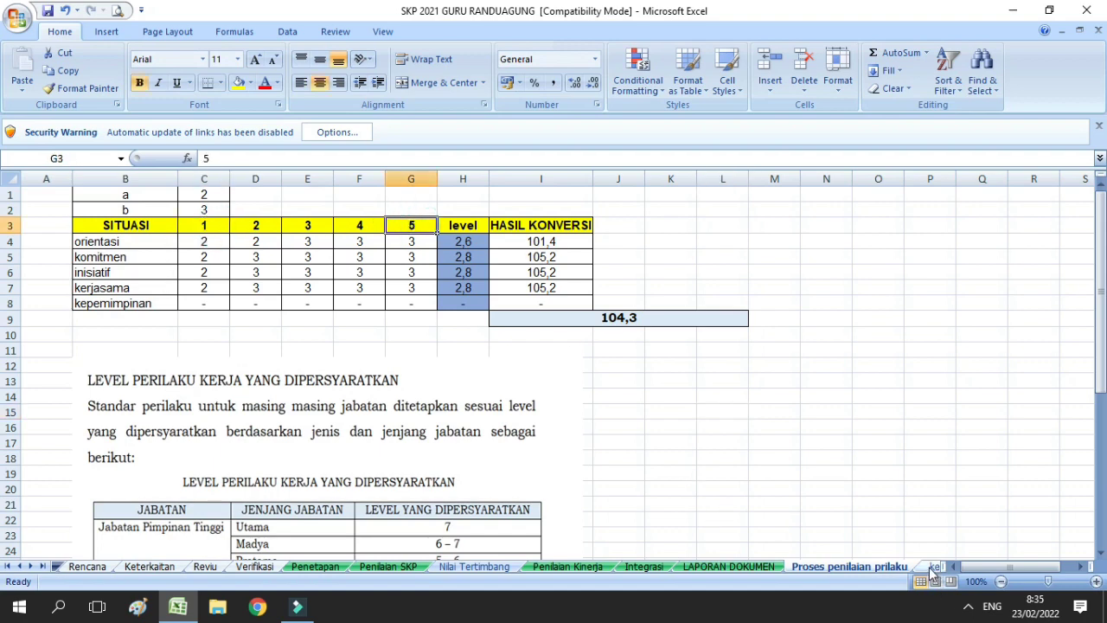
Open the keterangan penilaian perilaku sheet and examine the PELAYANAN situations and their work behaviour level indicators
left_click(934, 566)
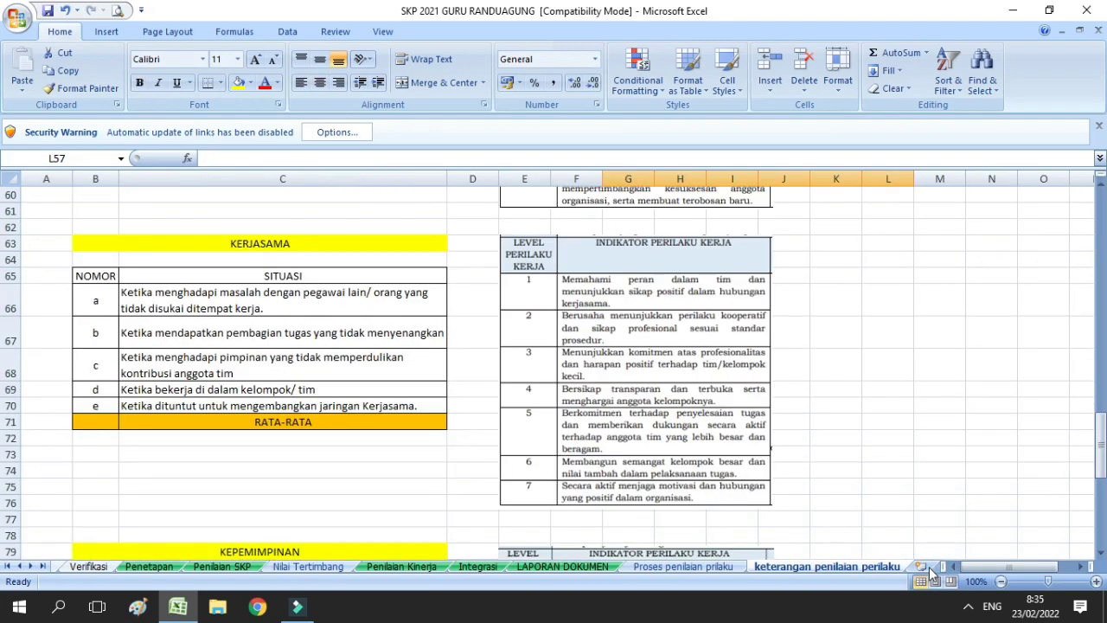
scroll(4, 463, "up", 20)
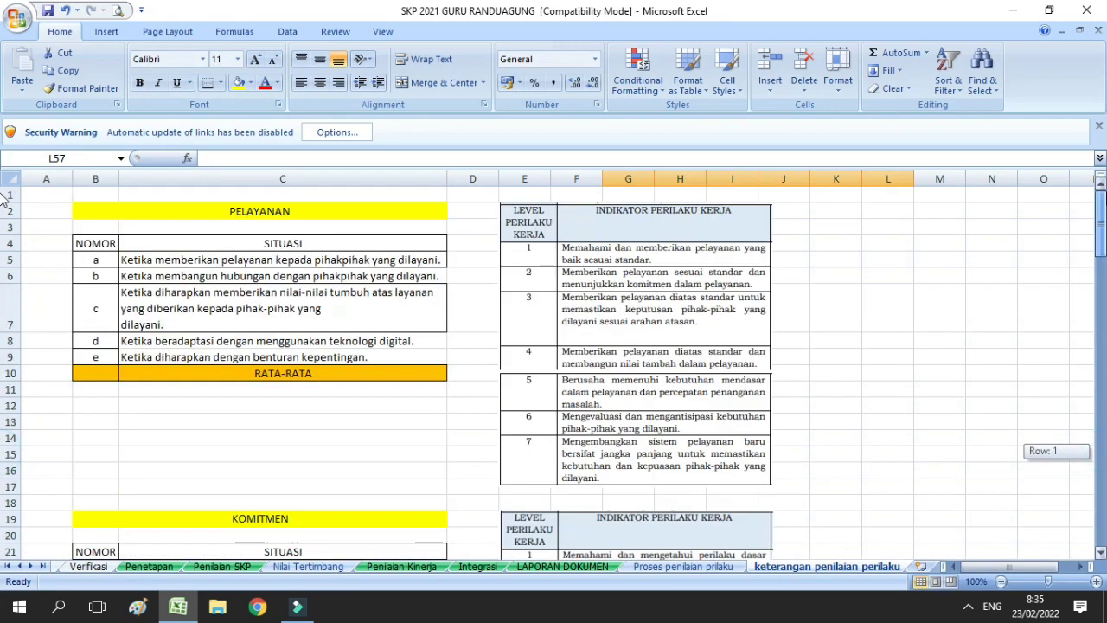
left_click(261, 209)
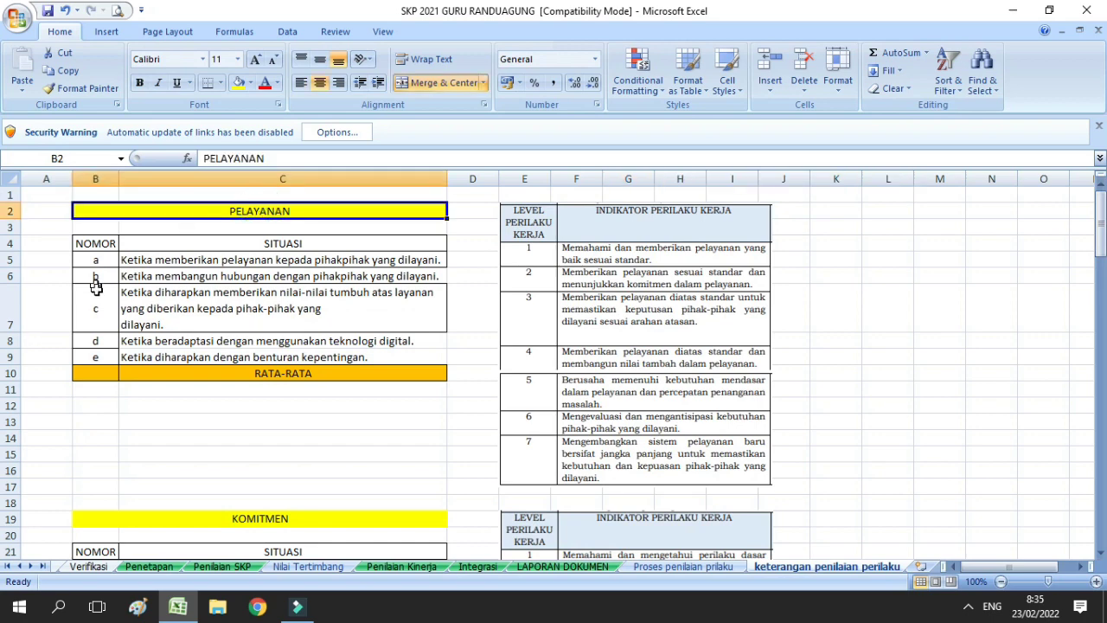
left_click(125, 261)
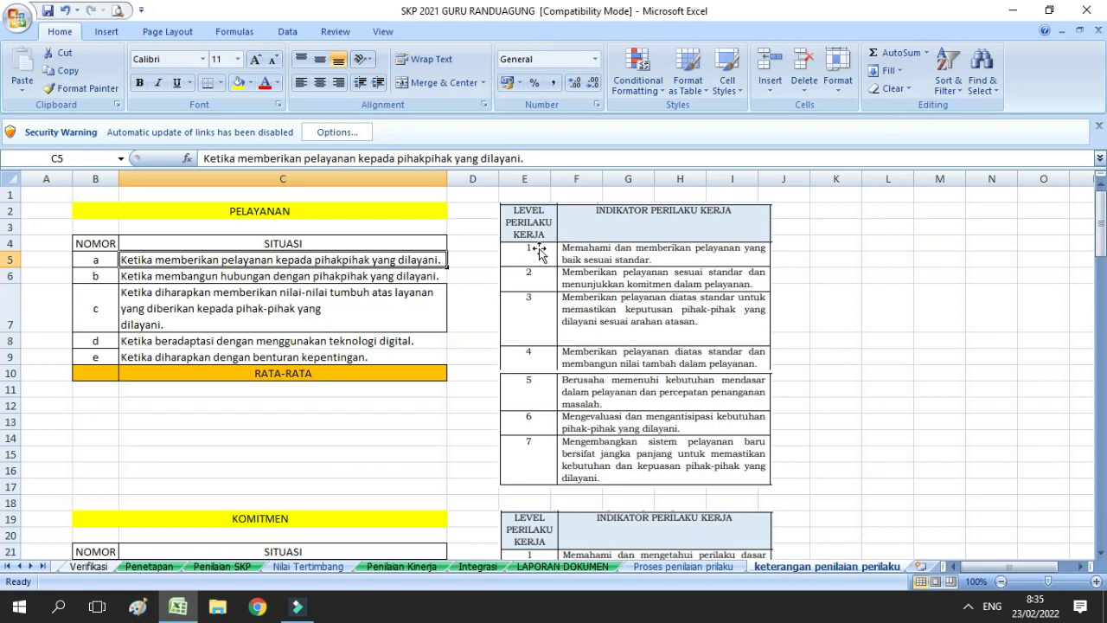
left_click_drag(539, 247, 531, 254)
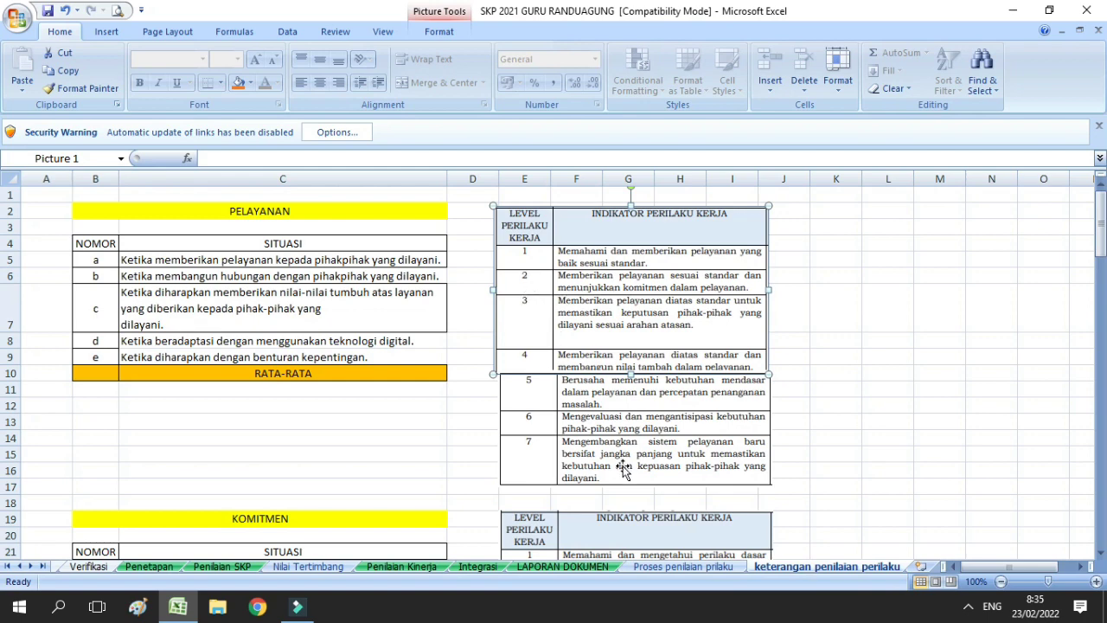
Compare the orientasi score for situation 1 with the PELAYANAN level indicators in the keterangan penilaian perilaku sheet
left_click(685, 565)
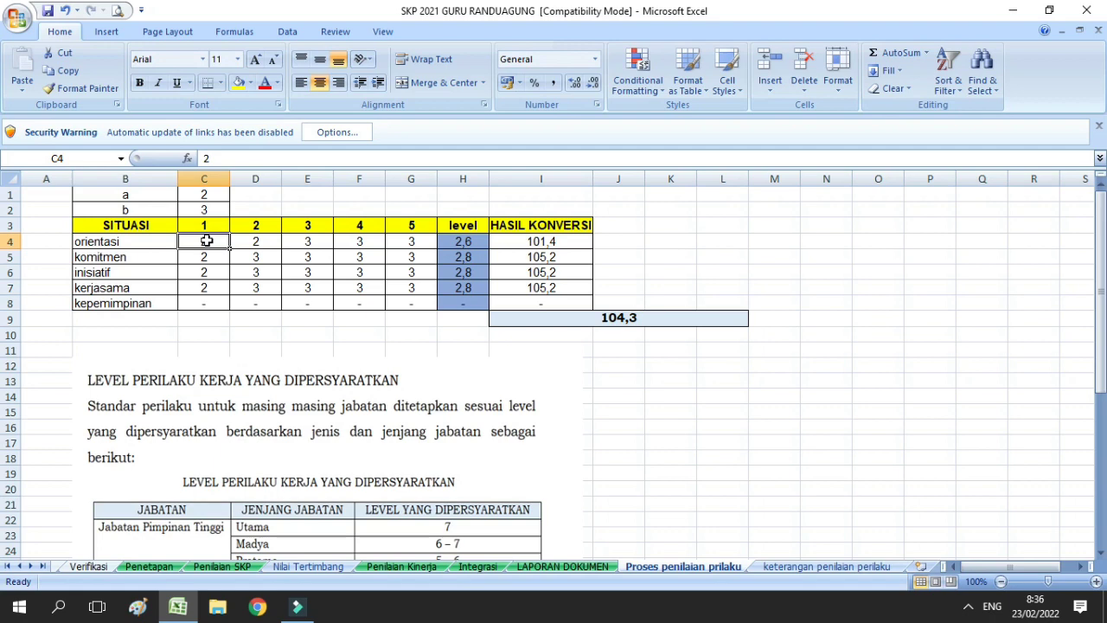
left_click(843, 569)
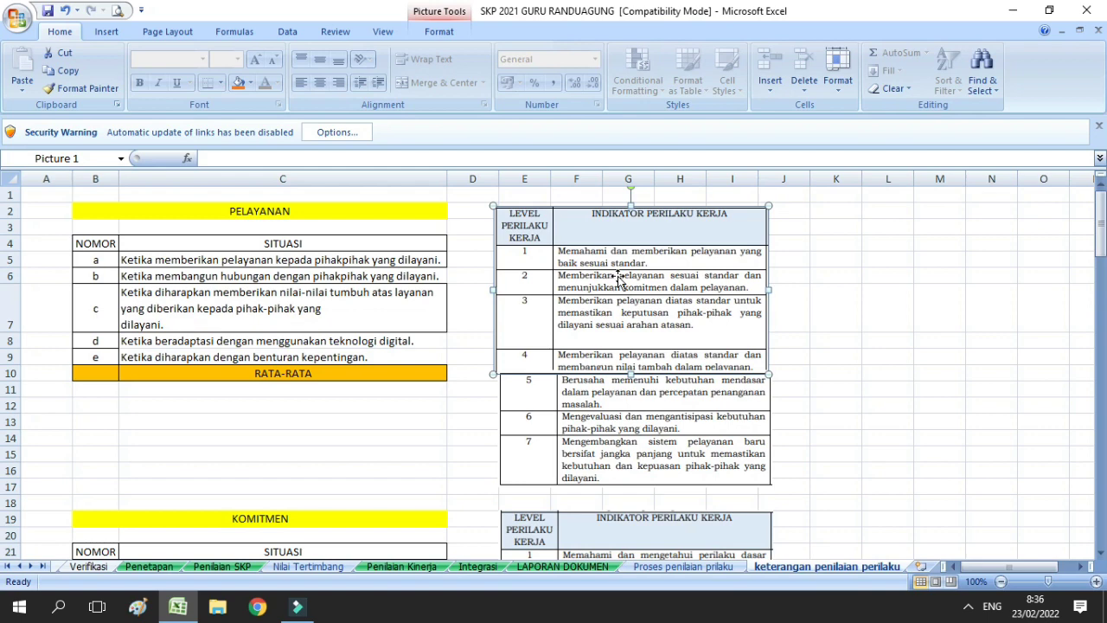
left_click(683, 566)
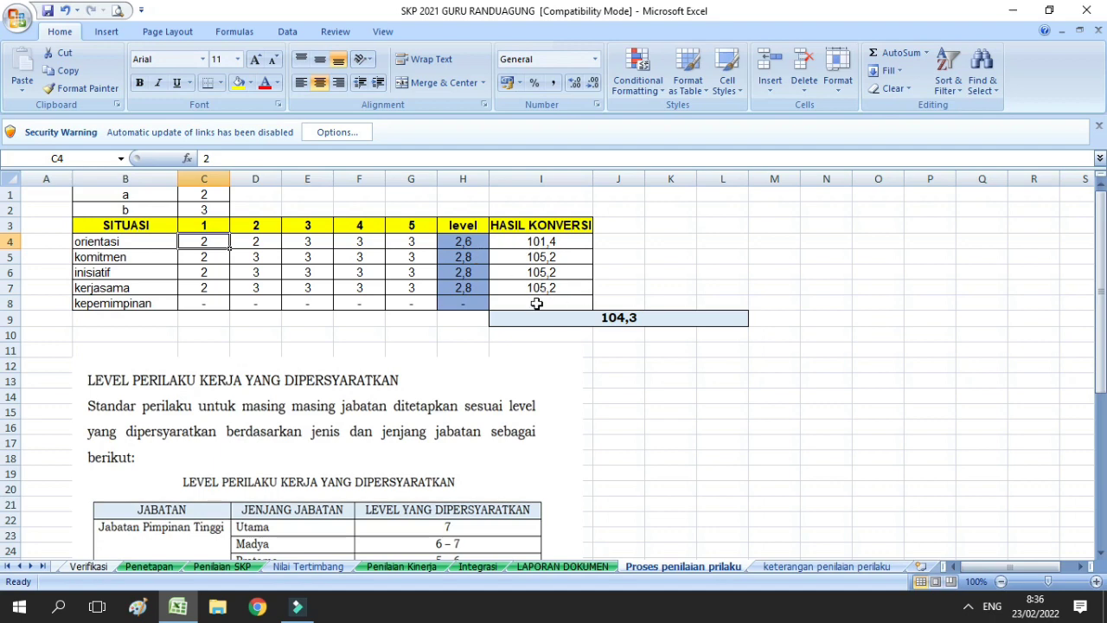
Examine the HASIL KONVERSI scores and their average, and check the linked behaviour values in the Penilaian Kinerja sheet
left_click_drag(531, 240, 536, 291)
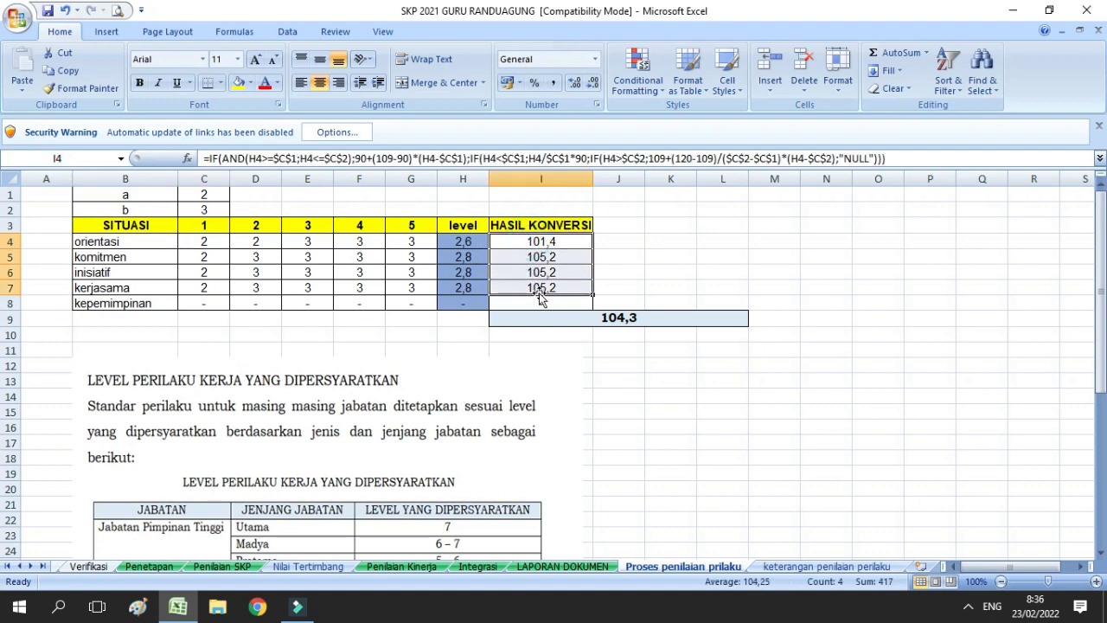
left_click(585, 317)
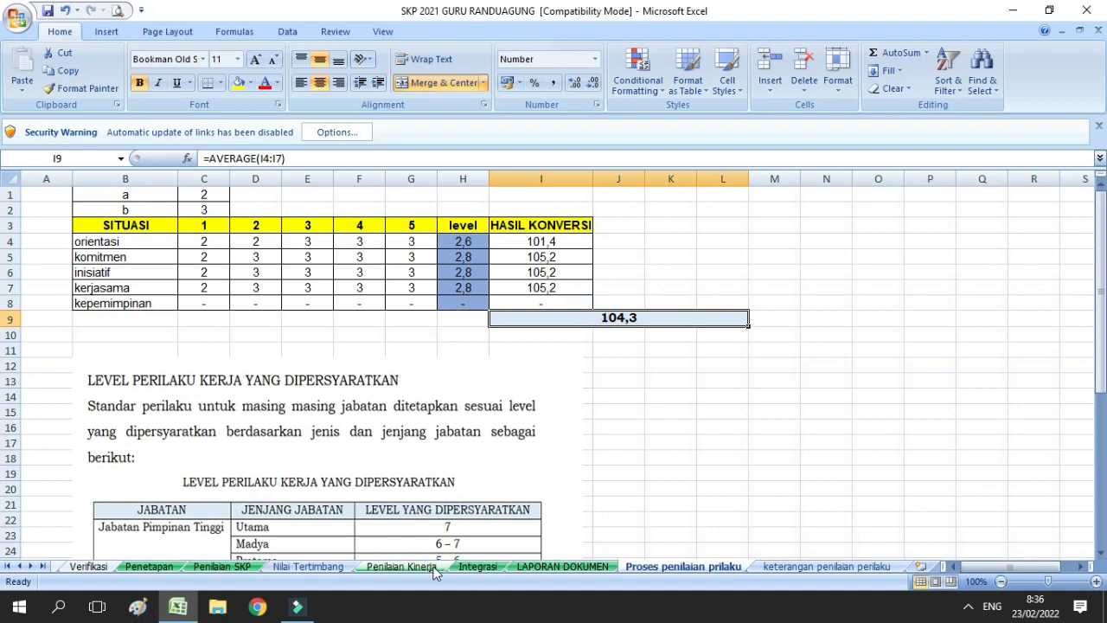
left_click(402, 566)
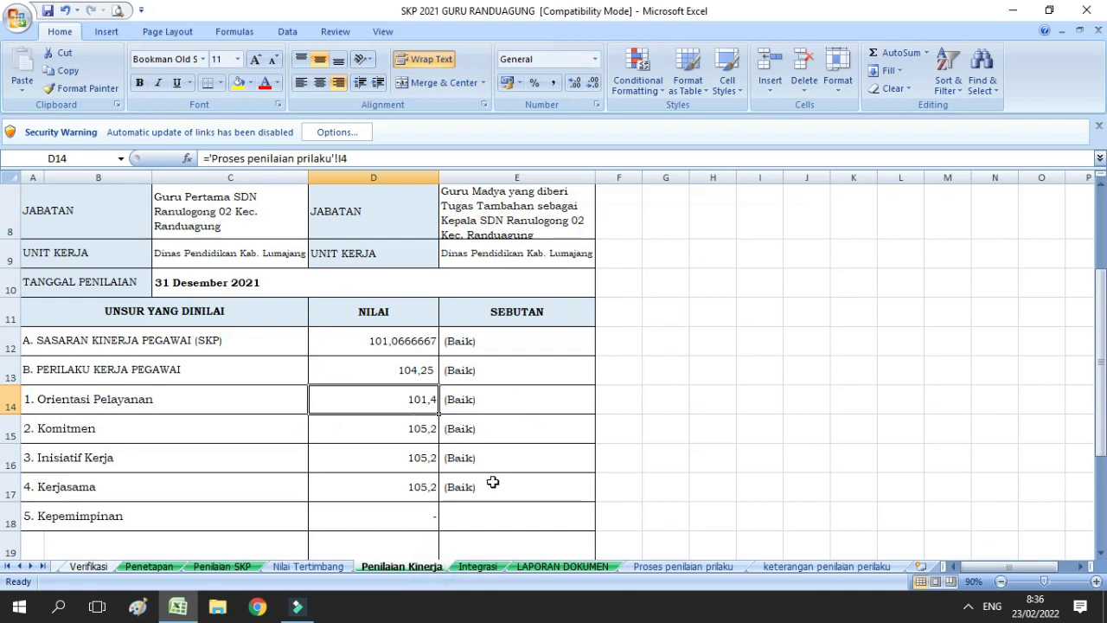
View the Integrasi sheet and look through the LAPORAN DOKUMEN sheet from the employee data to the signature blocks
left_click(486, 568)
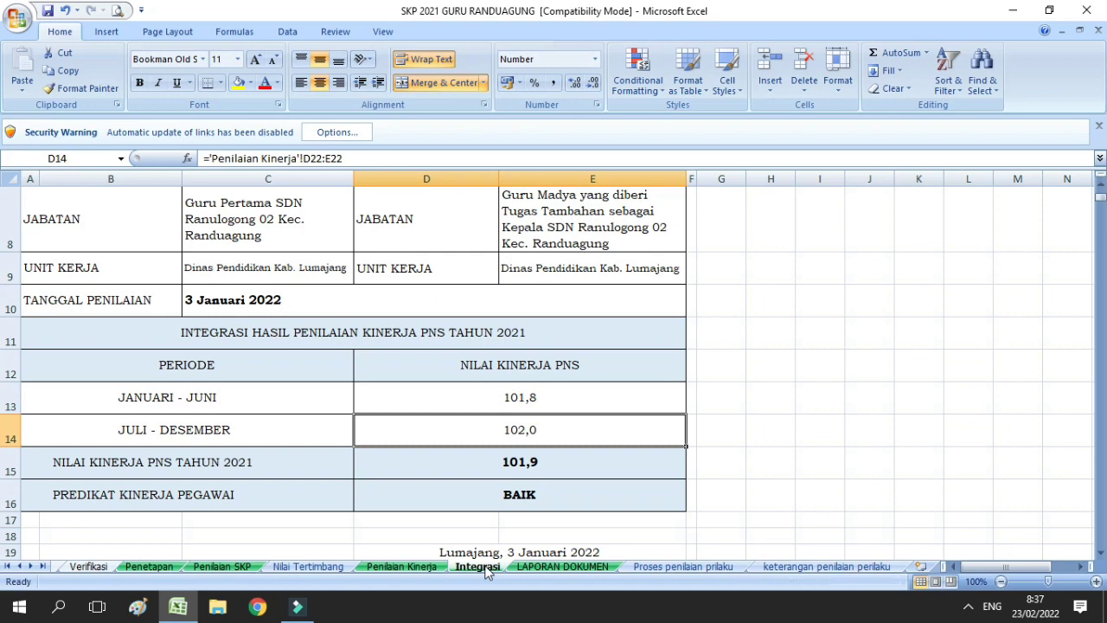
left_click(539, 565)
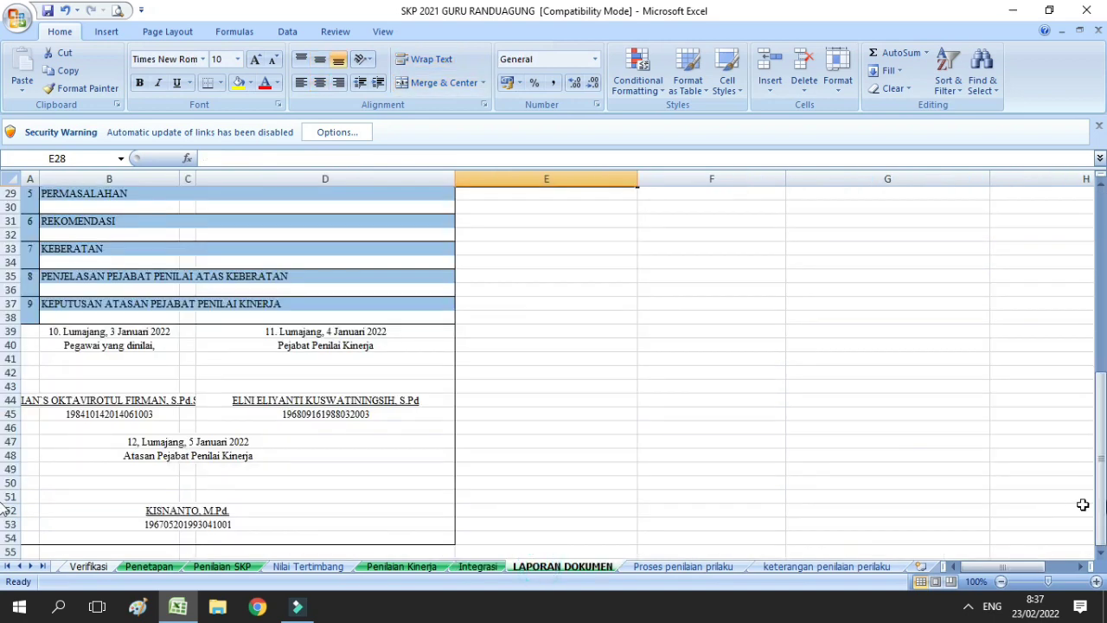
left_click_drag(1102, 494, 1104, 319)
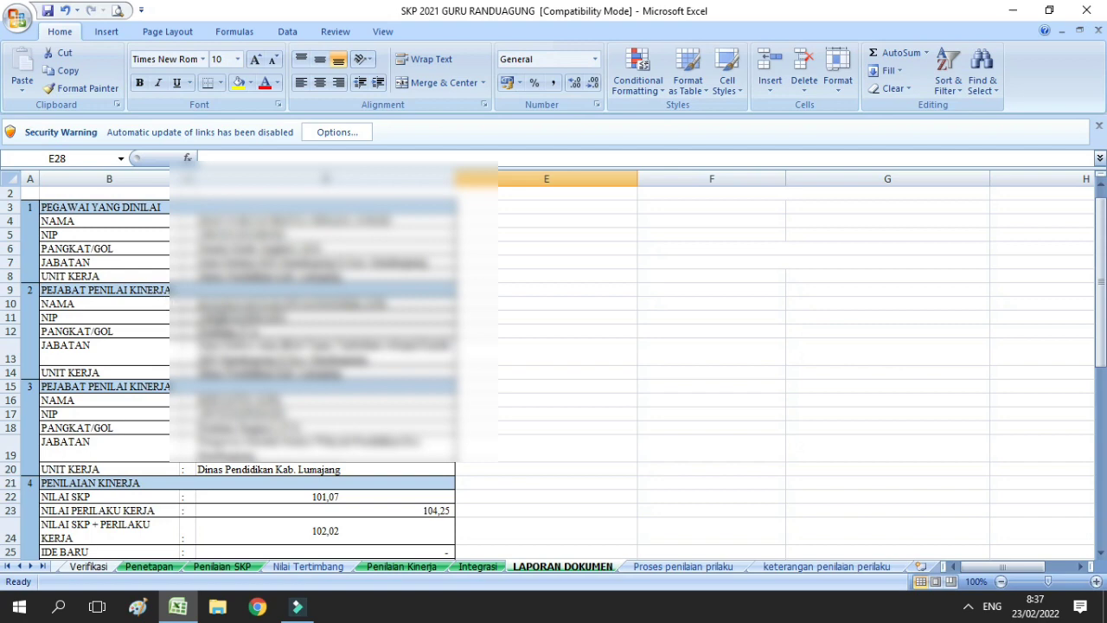
left_click(1098, 369)
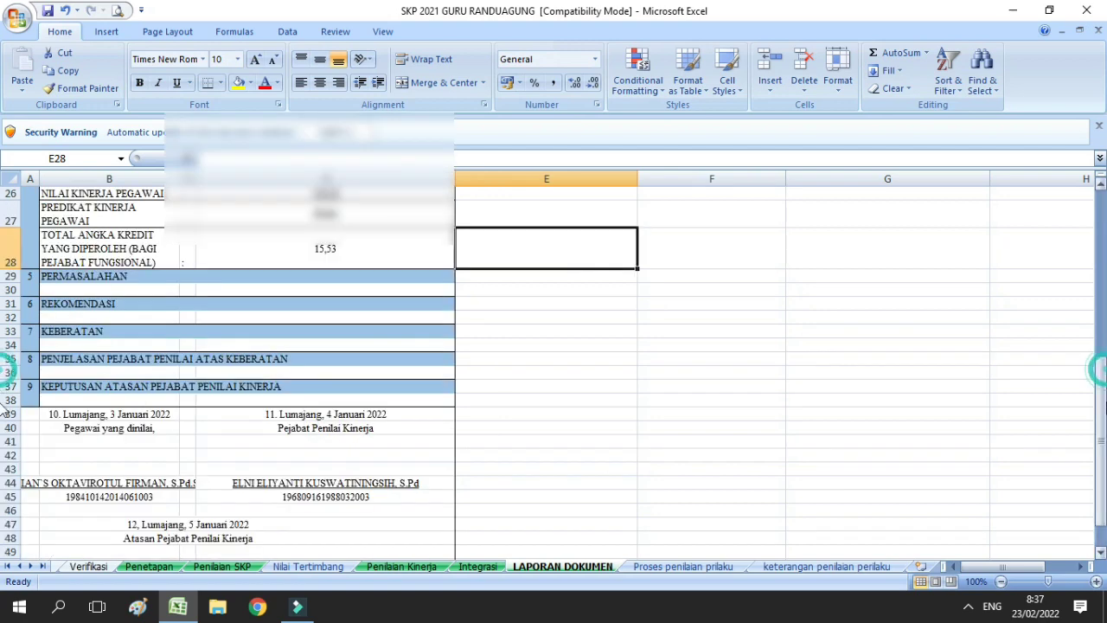
Examine the PENILAIAN KINERJA section of LAPORAN DOKUMEN, including the total credit score row for functional officials
scroll(208, 269, "up", 4)
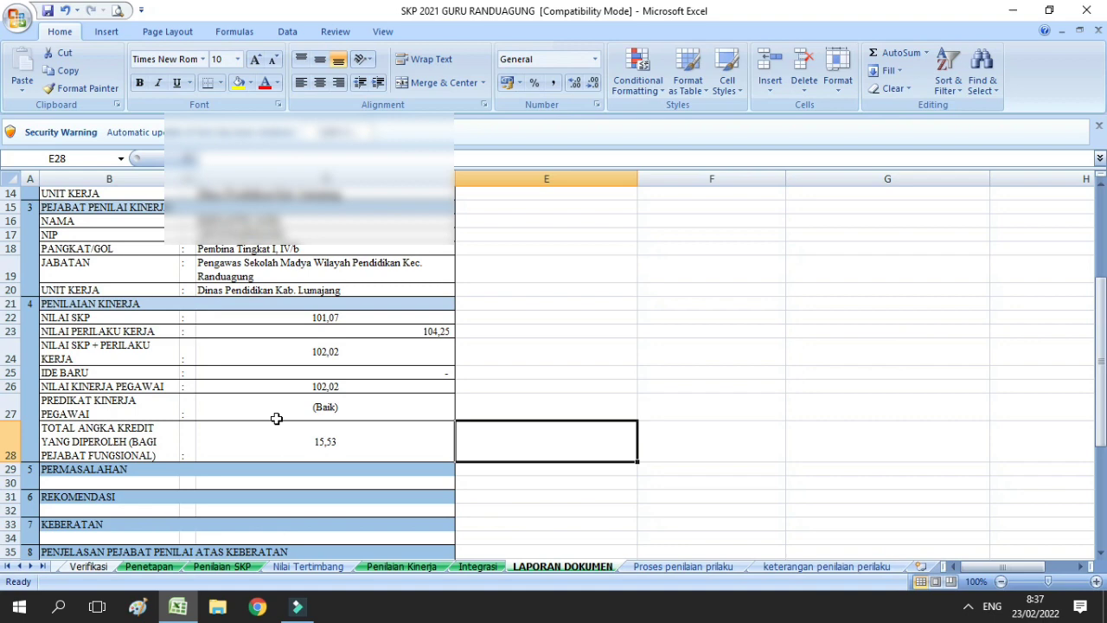
left_click(123, 443)
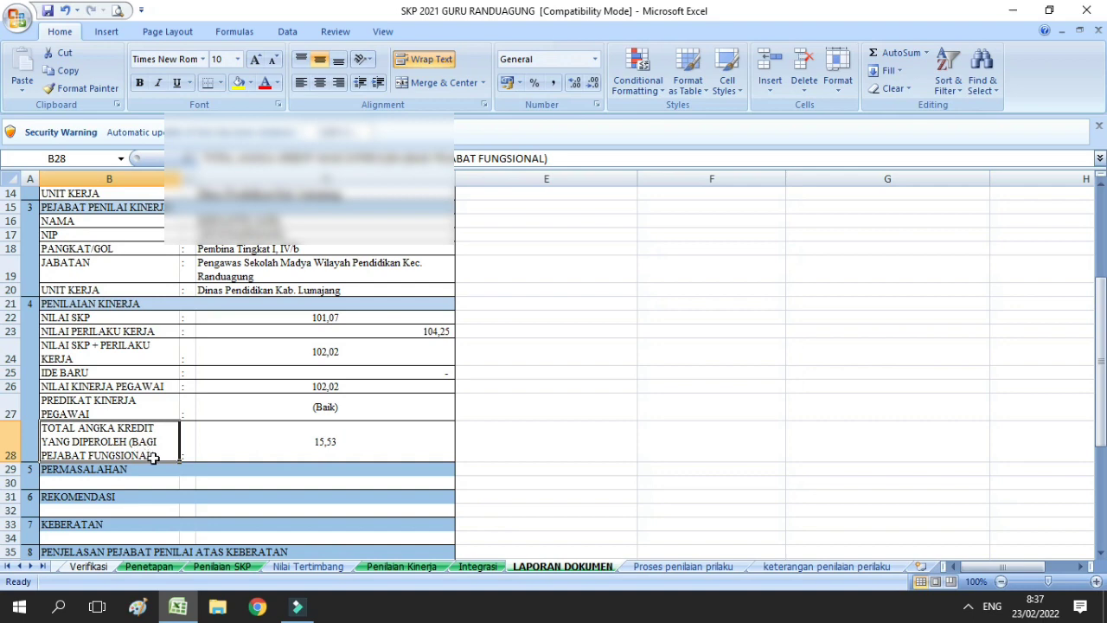
left_click(281, 453)
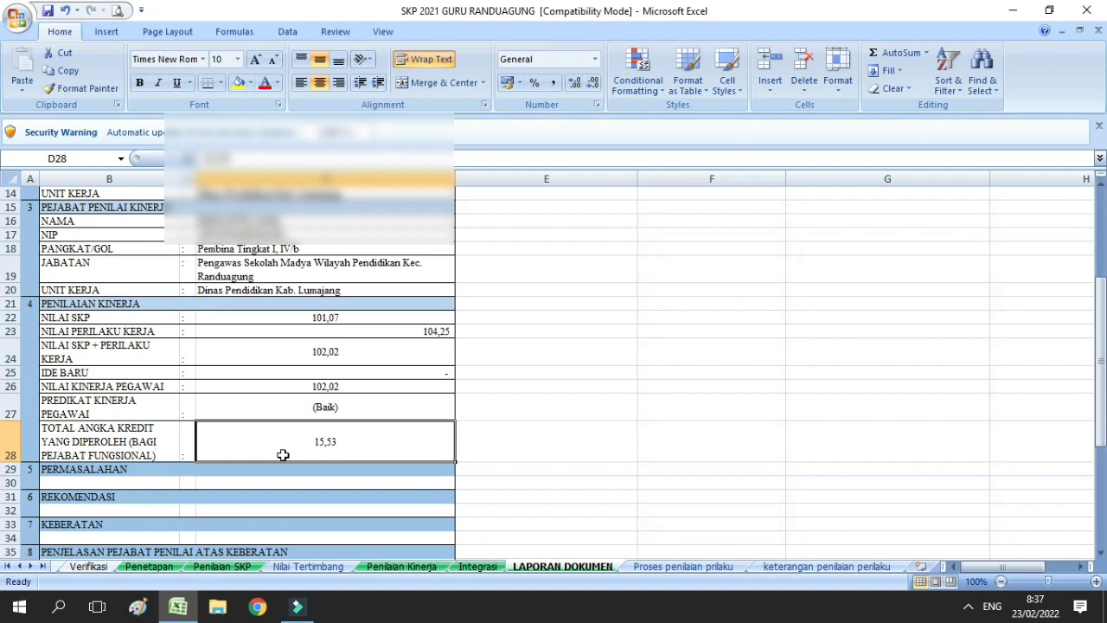
Open the SKP LAMA sheet and review the AK values of the job activities
left_click(19, 566)
left_click(19, 565)
left_click(19, 566)
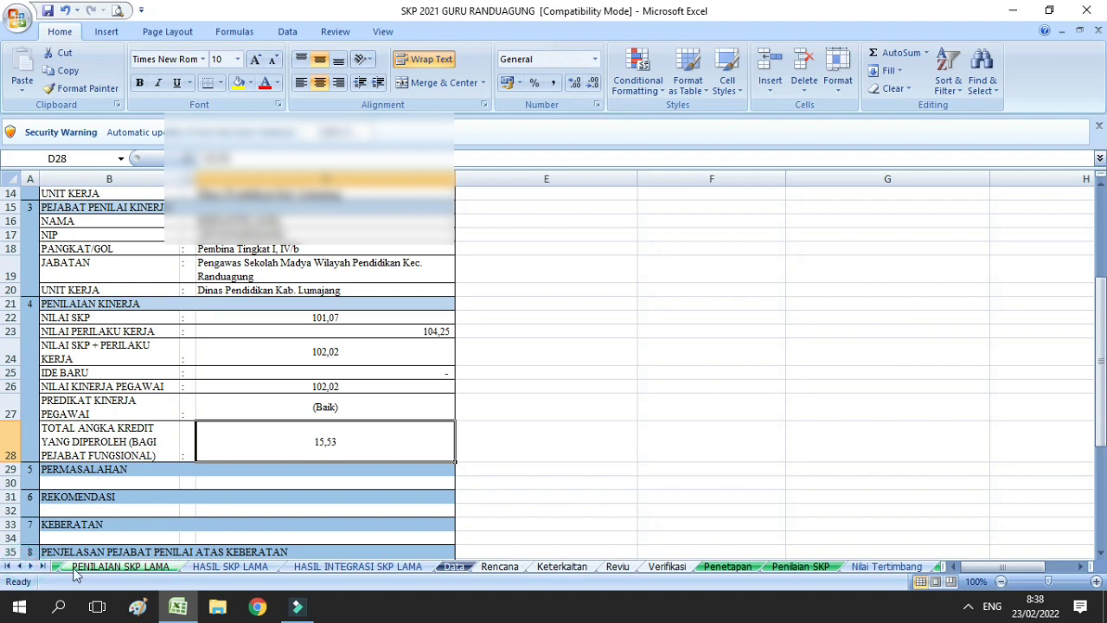
left_click(19, 566)
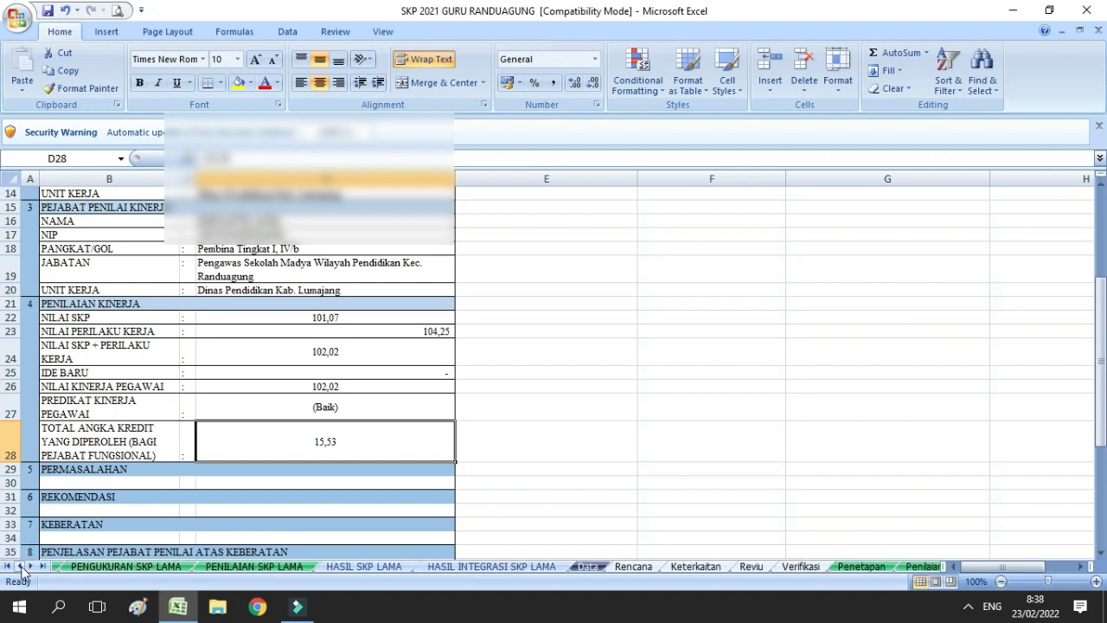
left_click(20, 566)
left_click(90, 567)
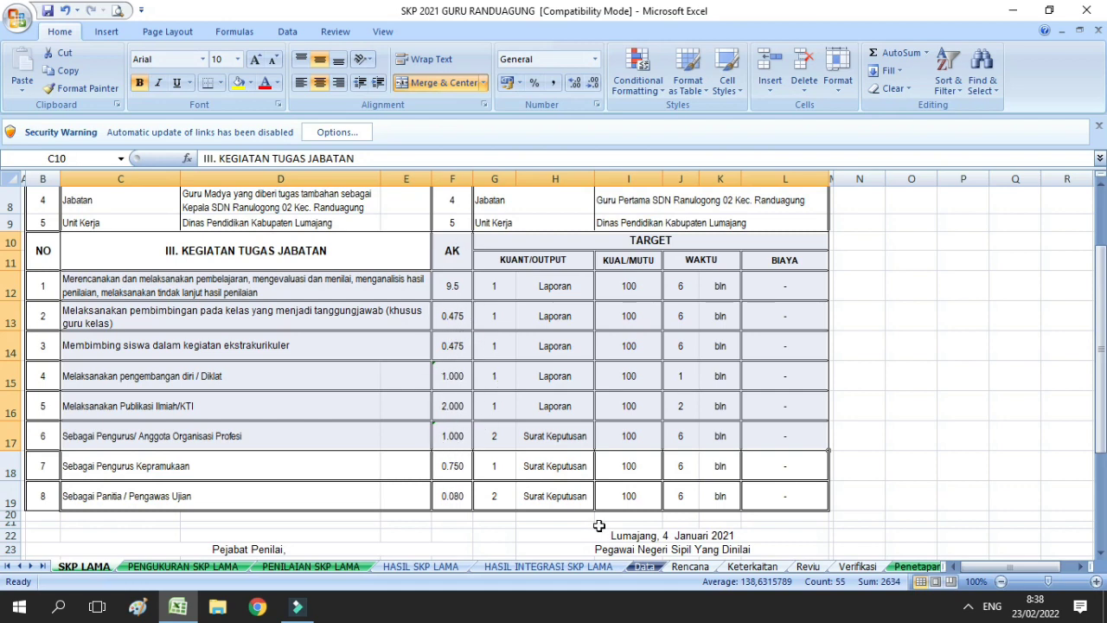
Return to the LAPORAN DOKUMEN sheet and minimize the workbook window to show the desktop
left_click(41, 566)
left_click(521, 567)
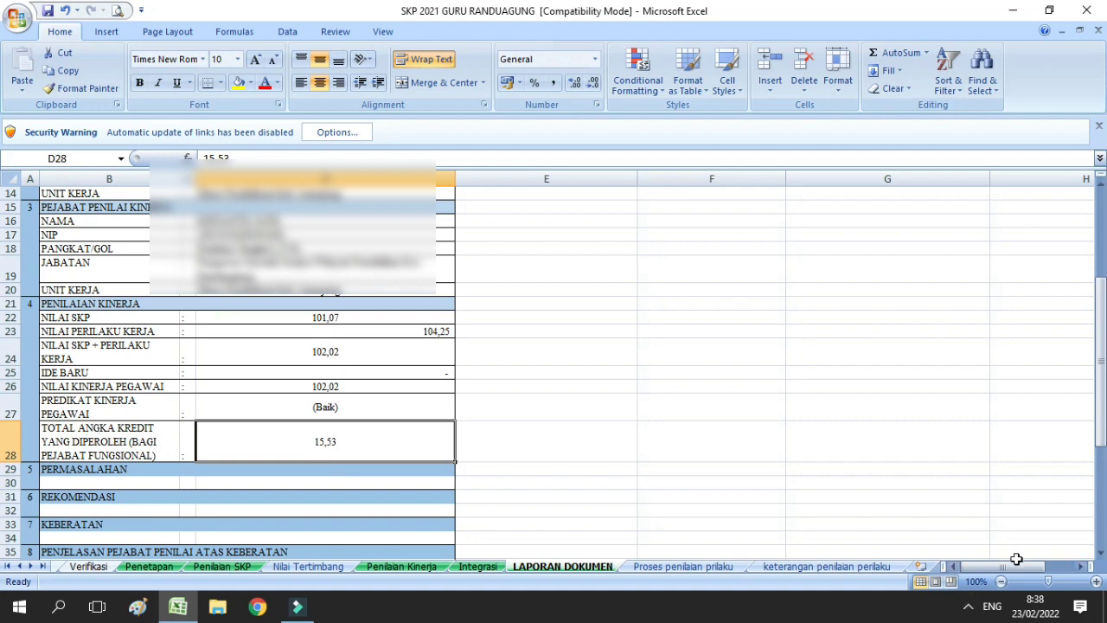
left_click_drag(1013, 568, 1039, 571)
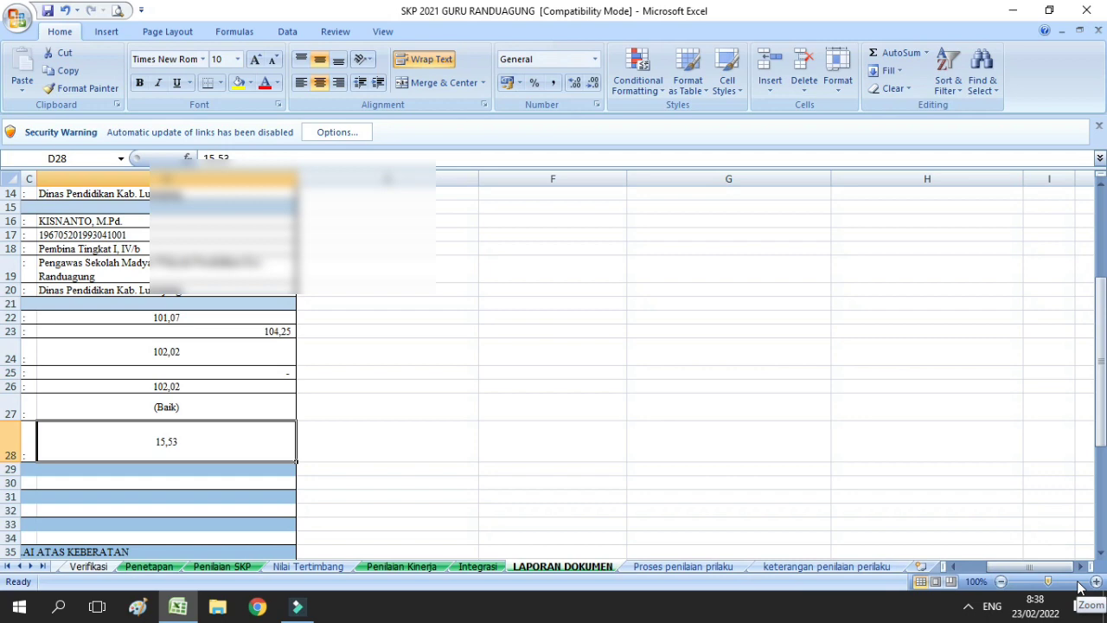
left_click(1012, 10)
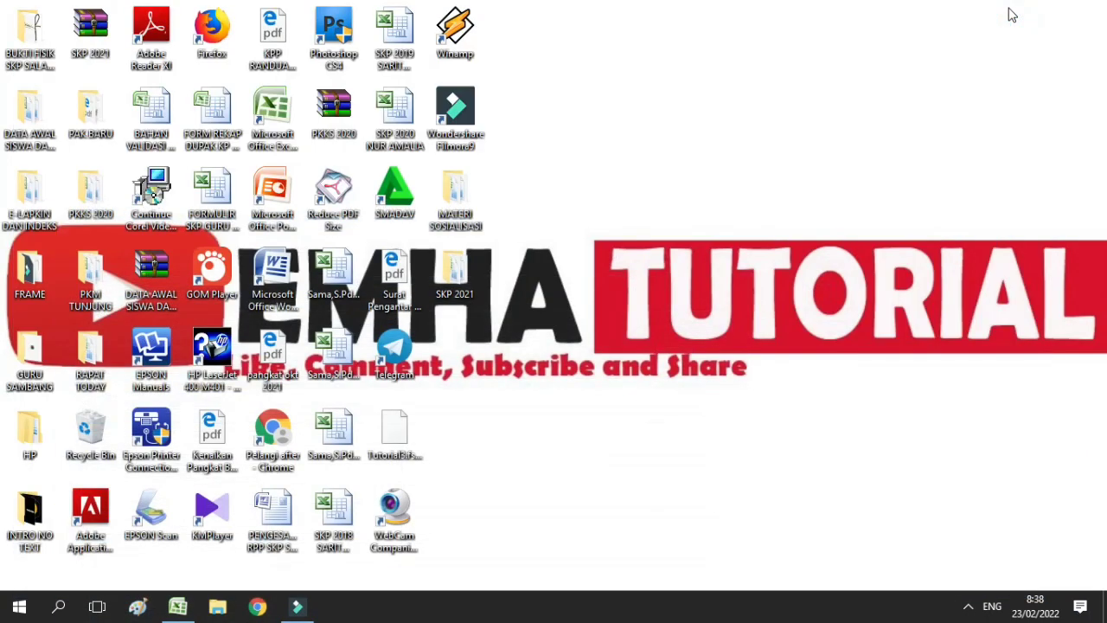